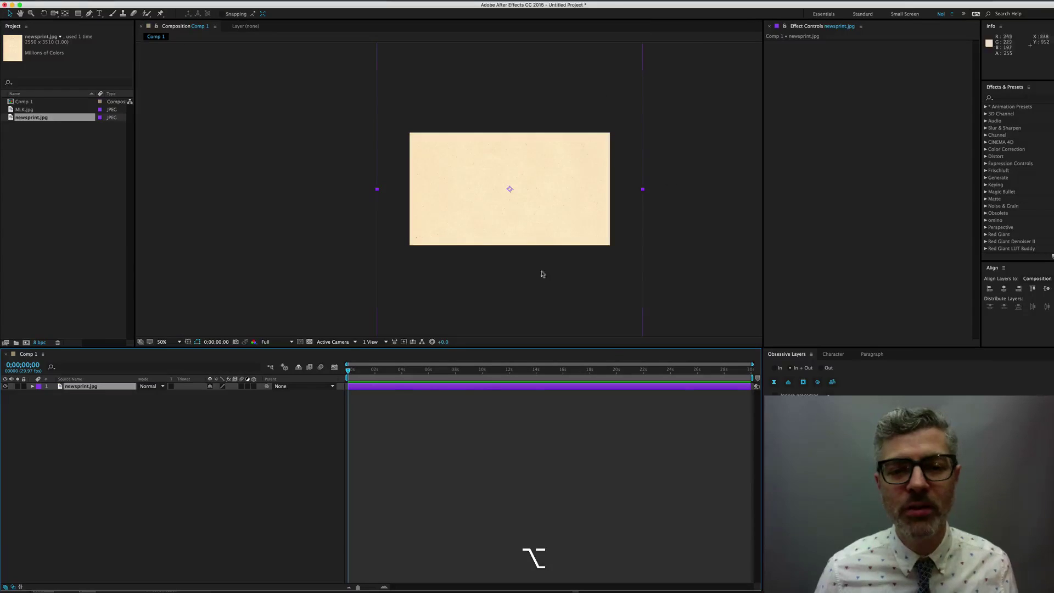
Add a Position keyframe to the newsprint layer at the first frame and convert it to a hold keyframe
scroll(507, 115, "down", 2)
scroll(510, 170, "up", 4)
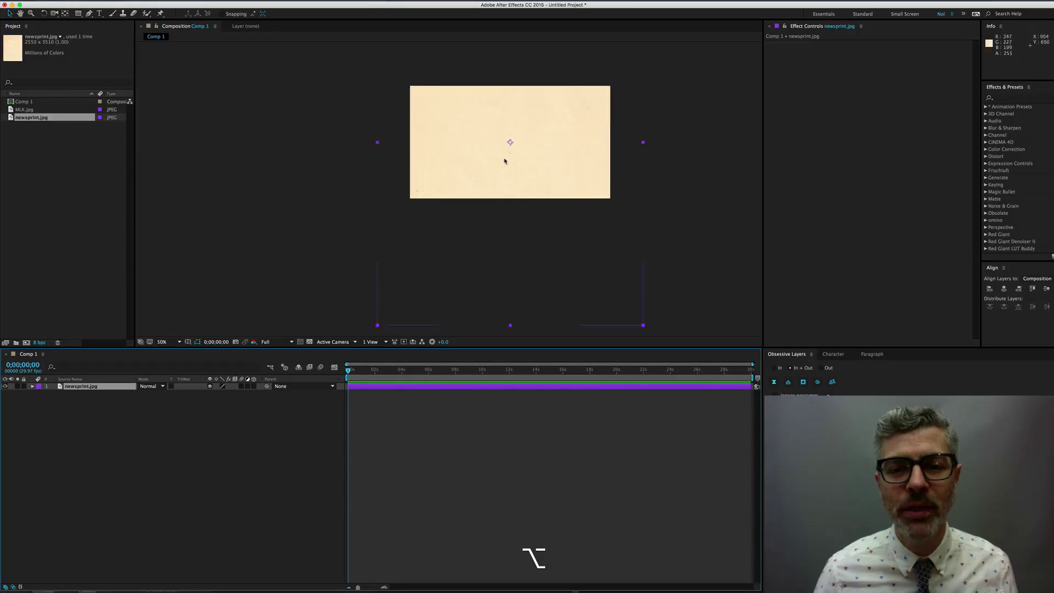
key("space")
left_click_drag(476, 230, 482, 190)
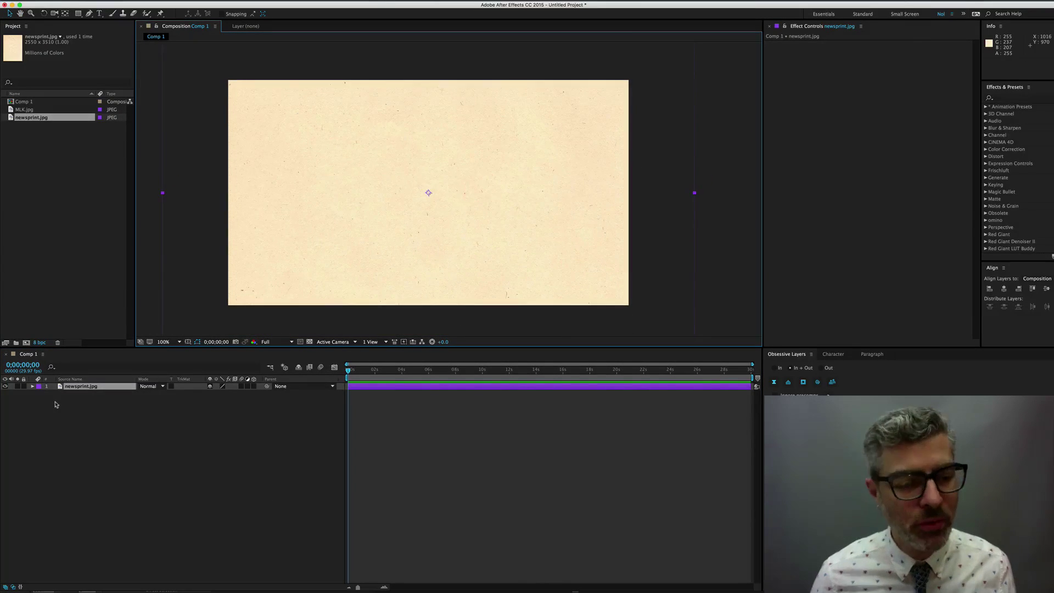
key("alt+shift+p")
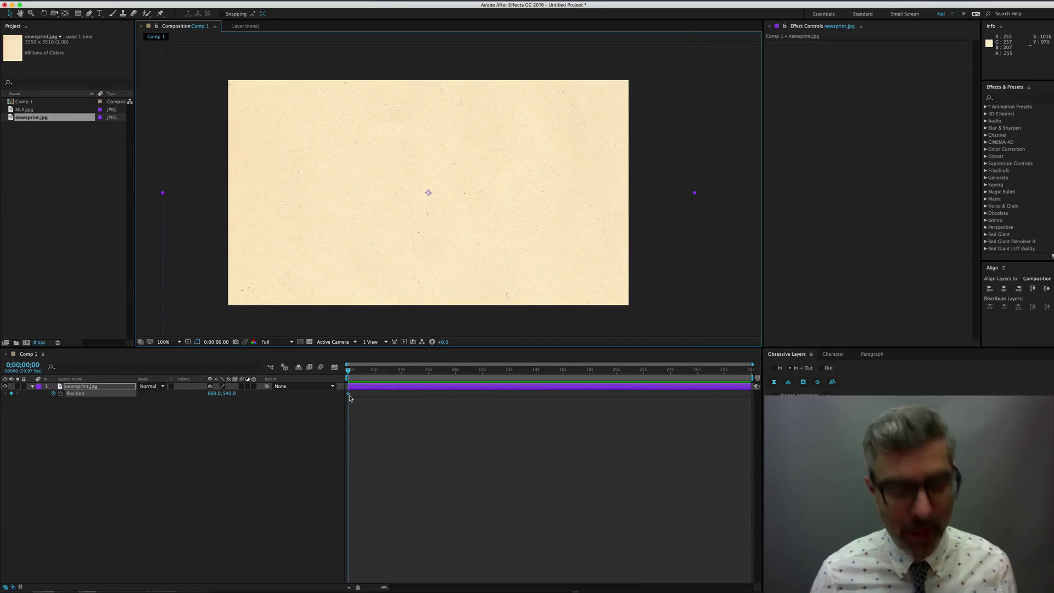
left_click(348, 394, "alt+super")
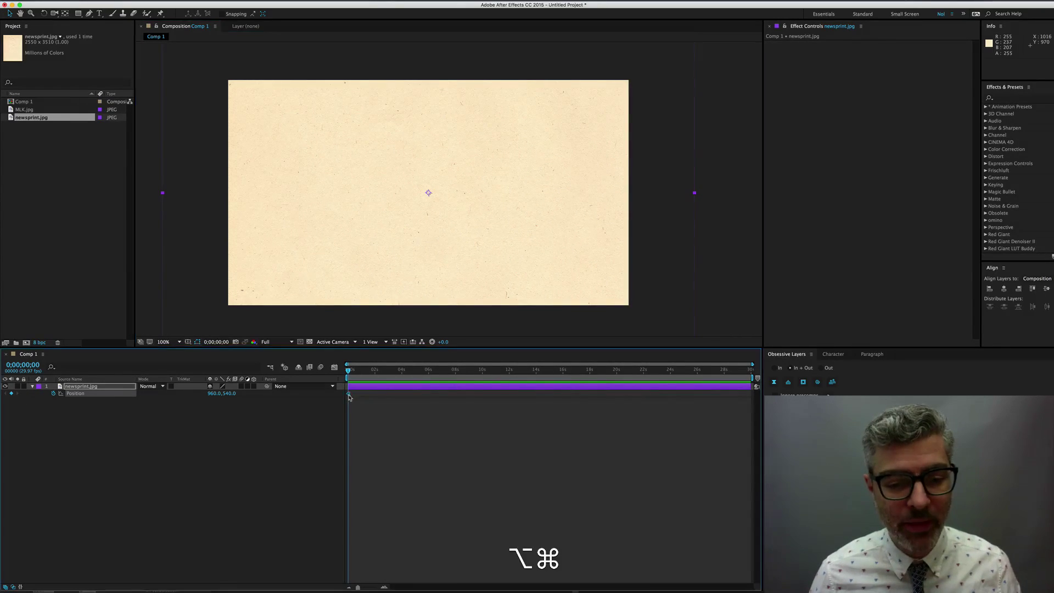
right_click(348, 394)
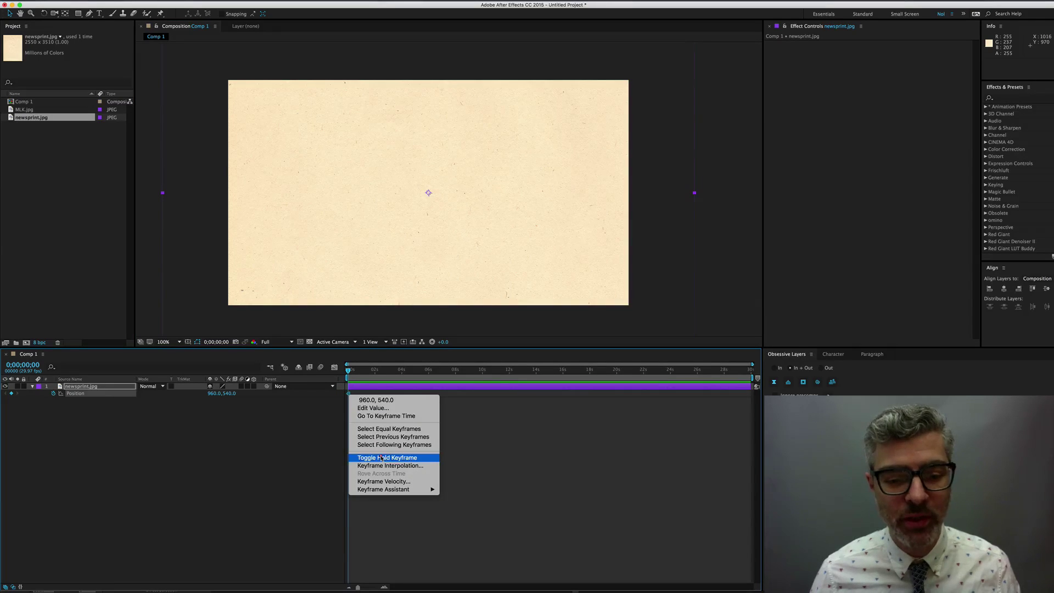
left_click(426, 459)
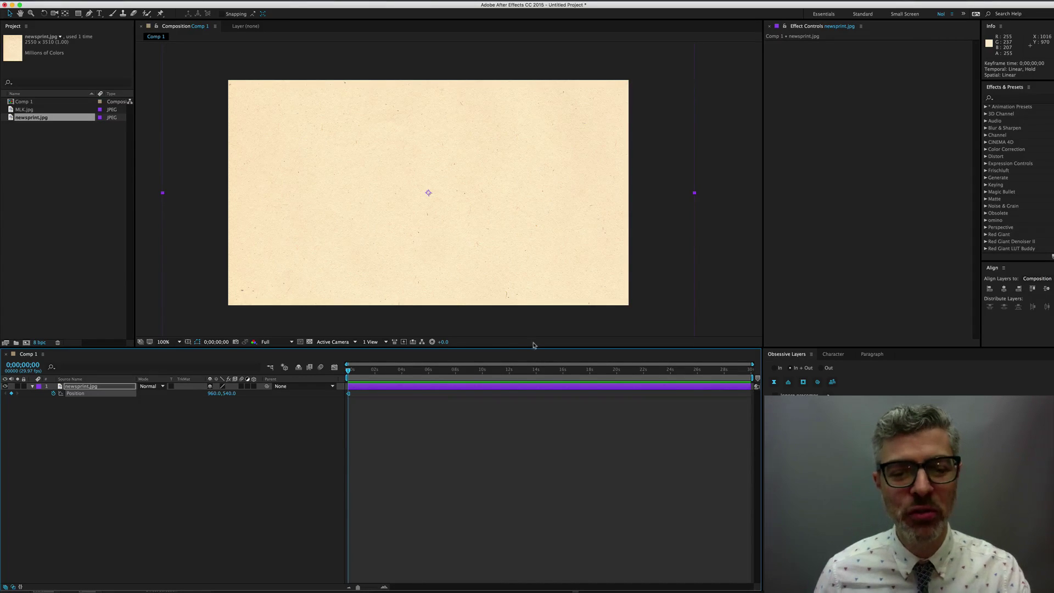
Shift the newsprint layer's position to about 1154, -322 at frame 2 and about 922, 1414 at frame 4
key("Page_Down")
key("Page_Down")
left_click_drag(598, 279, 652, 100)
key("comma")
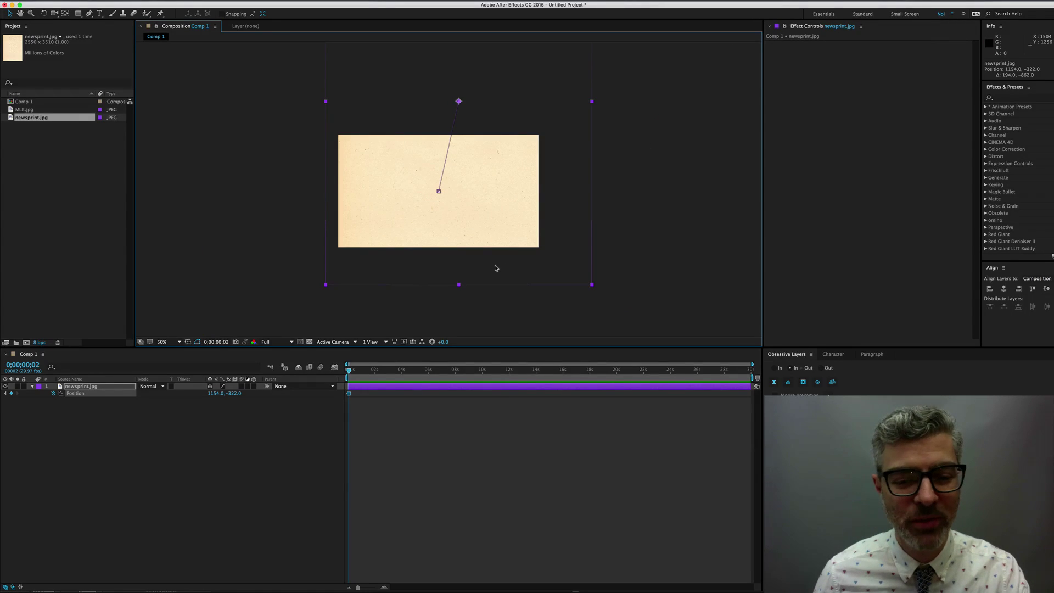
key("Page_Down")
key("Page_Down")
left_click_drag(515, 216, 493, 395)
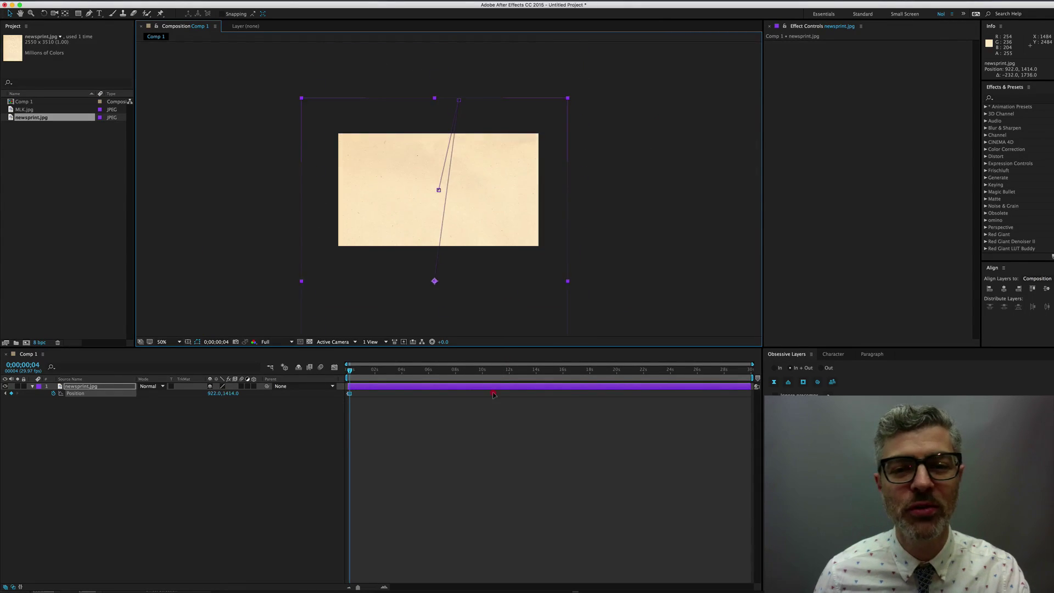
Give the newsprint layer different random positions at frames 6 and 8, with about 826, 910 at frame 8
key("Page_Down")
key("Page_Down")
left_click_drag(489, 250, 509, 198)
key("Page_Down")
key("Page_Down")
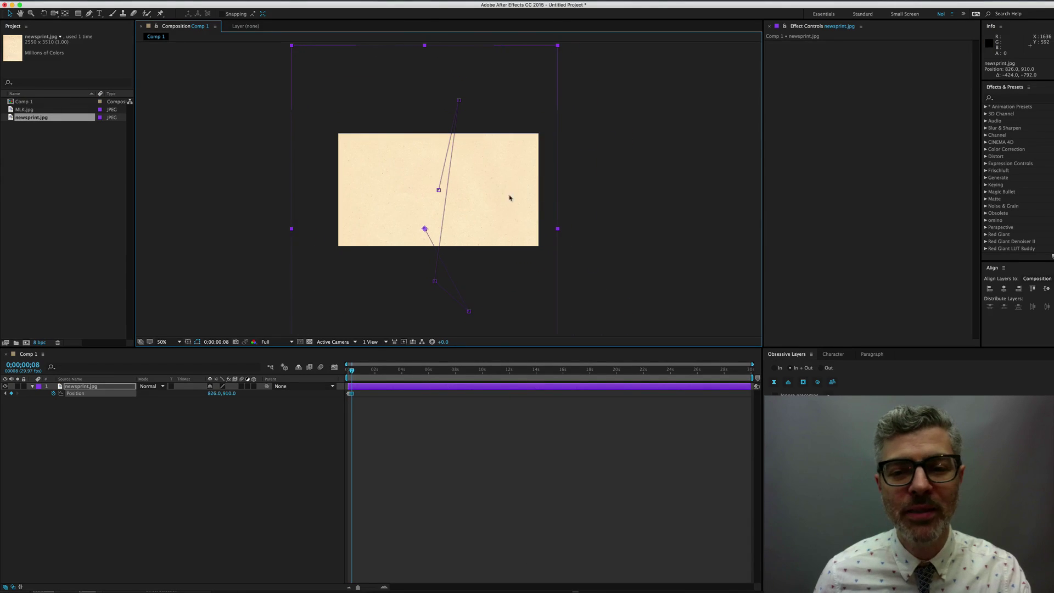
Move the newsprint layer to different random positions at frames 10 and 12, reaching about 906, -214 at frame 12
key("Page_Down")
key("Page_Down")
key("Page_Down")
key("Page_Down")
left_click_drag(520, 271, 529, 160)
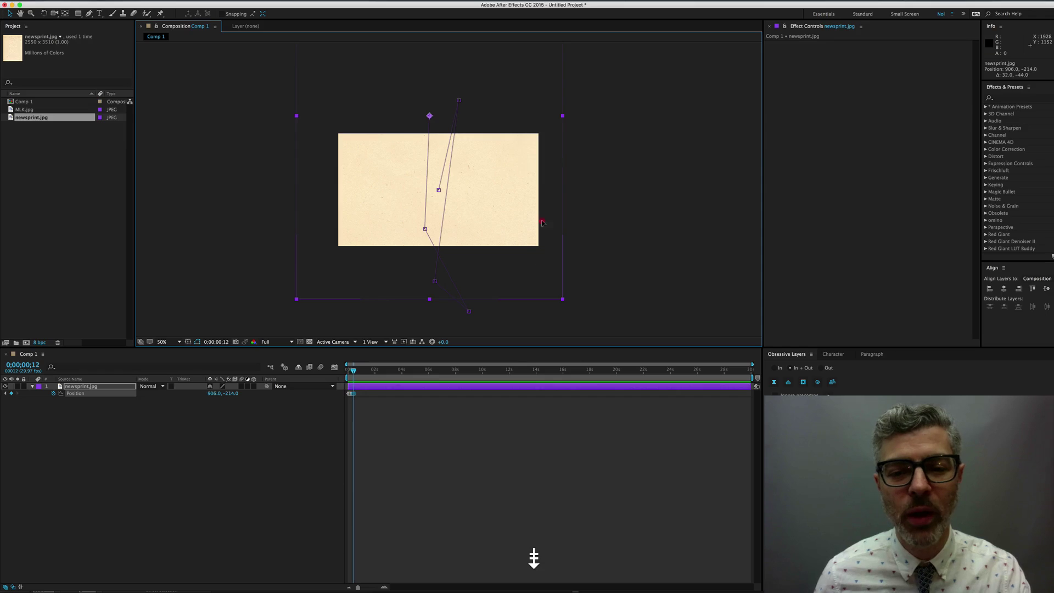
Continue the random Position keyframes at frames 14 and 16, ending with the newsprint layer at about 1182, 842
key("Page_Down")
key("Page_Down")
left_click_drag(532, 212, 553, 324)
key("Page_Down")
key("Page_Down")
key("Page_Down")
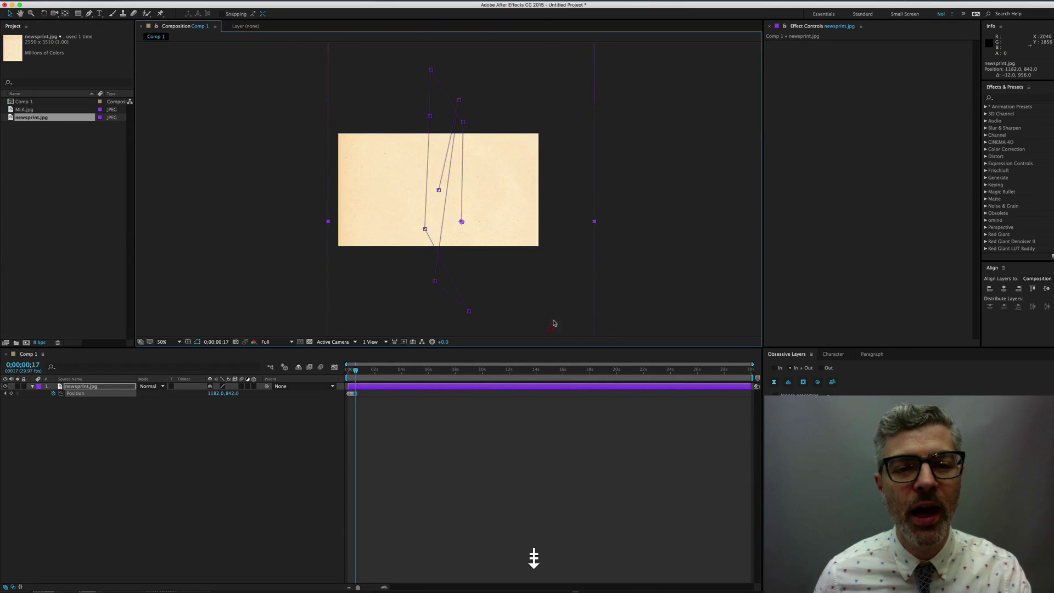
Add another random Position keyframe two frames further on, moving the newsprint layer down to about 1050, 1634
key("Page_Down")
key("Page_Down")
key("Page_Down")
left_click_drag(565, 255, 549, 337)
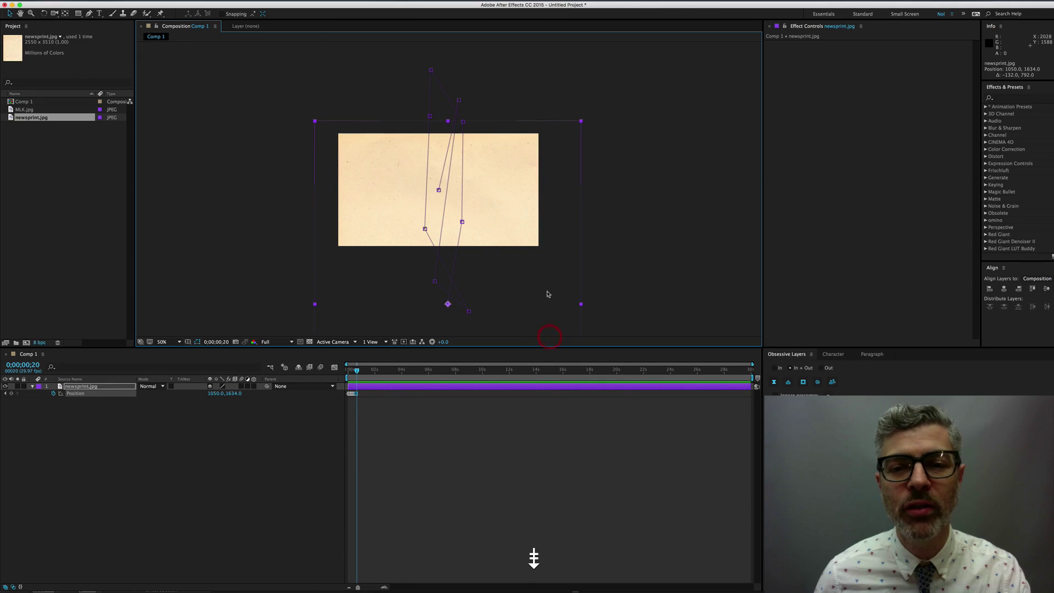
Finish the random Position keyframes up to frame 24, placing the newsprint layer at about 890, 94 there
key("Page_Down")
key("Page_Down")
left_click_drag(548, 295, 530, 226)
key("Page_Down")
key("Page_Down")
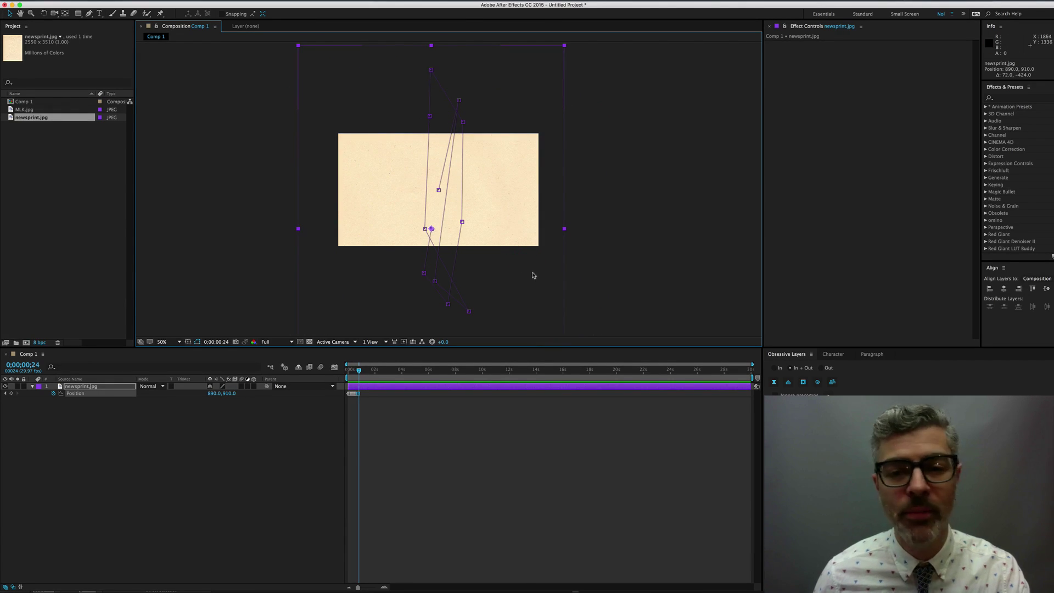
scroll(363, 400, "up", 5, "alt")
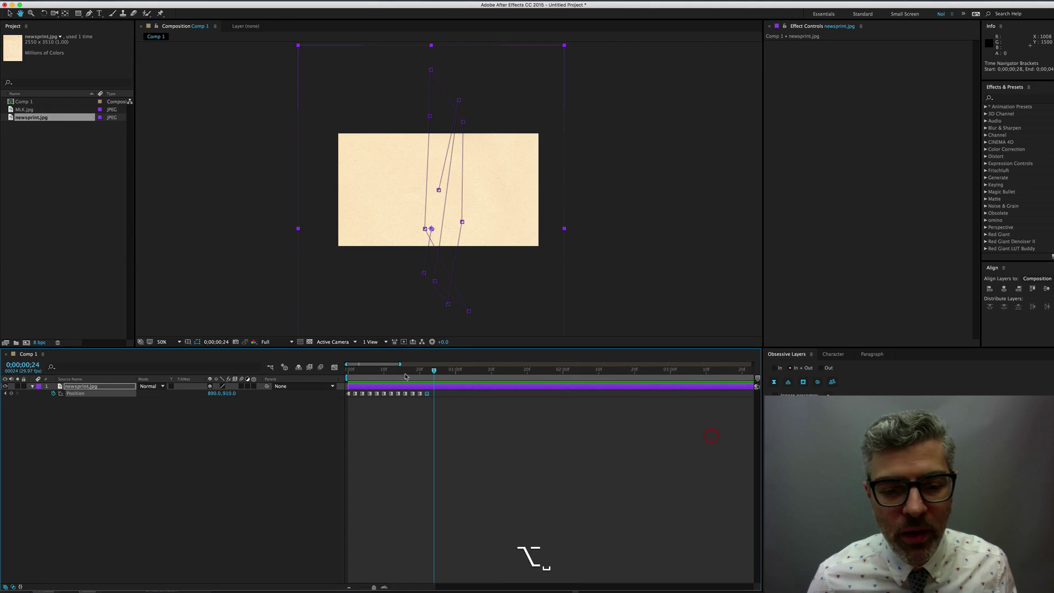
left_click_drag(512, 254, 517, 165)
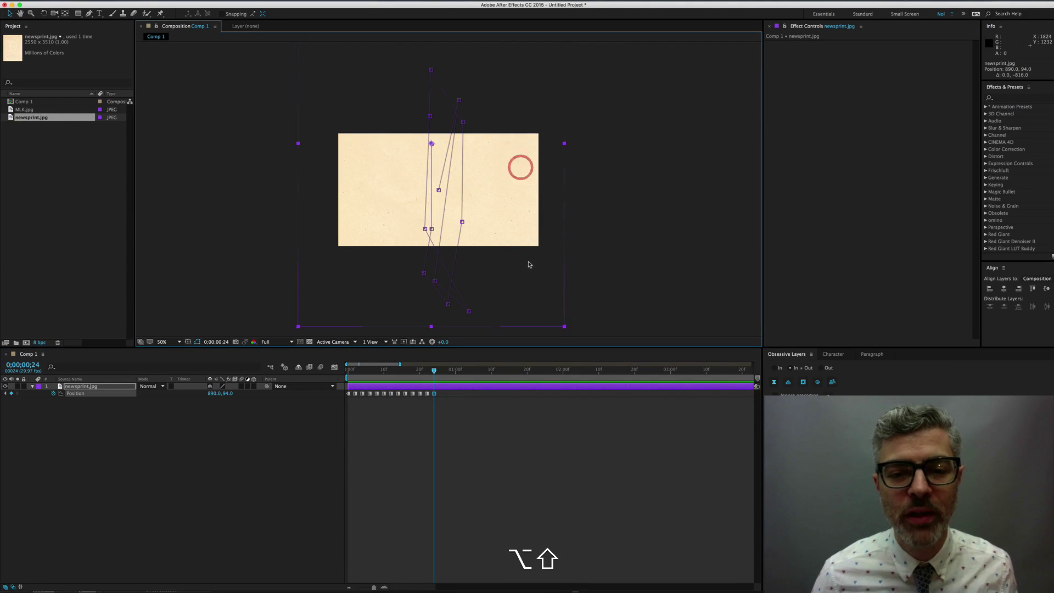
End the work area at frame 24 and preview the jumping paper texture
scroll(529, 262, "down", 2, "alt")
scroll(452, 223, "up", 4, "alt")
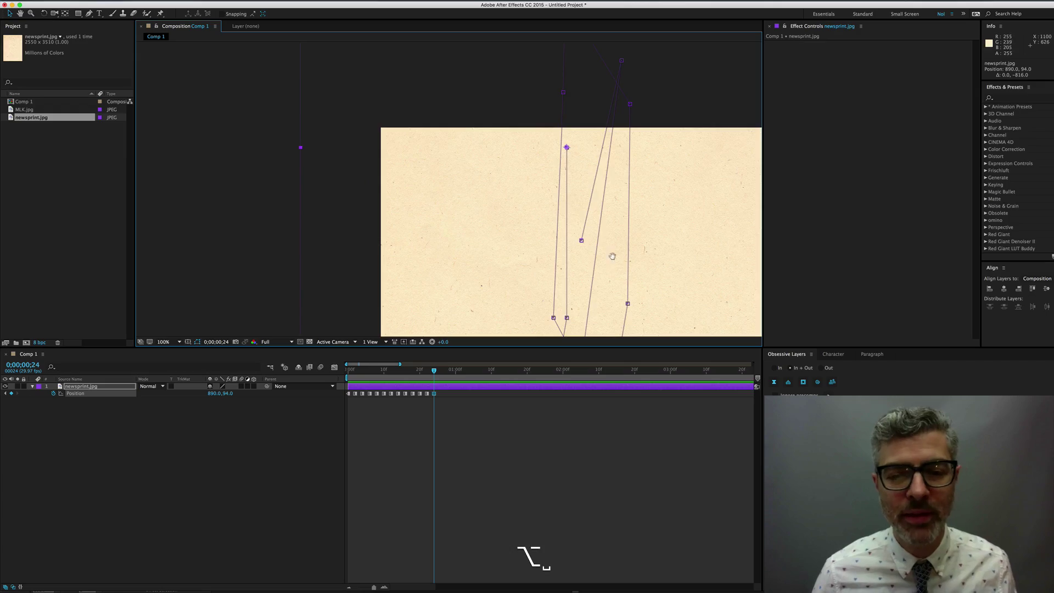
left_click_drag(612, 254, 496, 200)
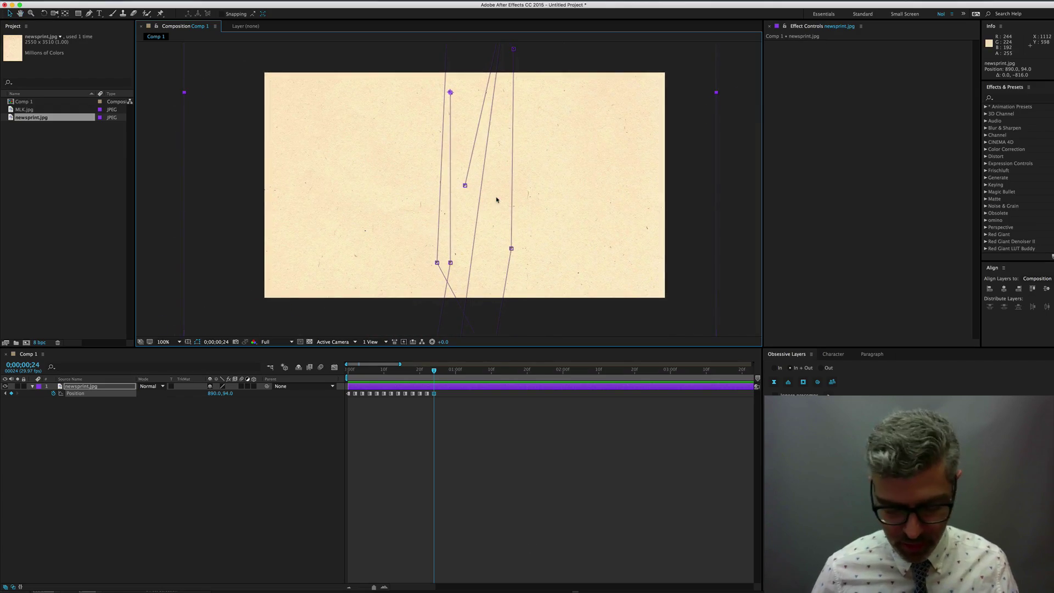
key("n")
key("space")
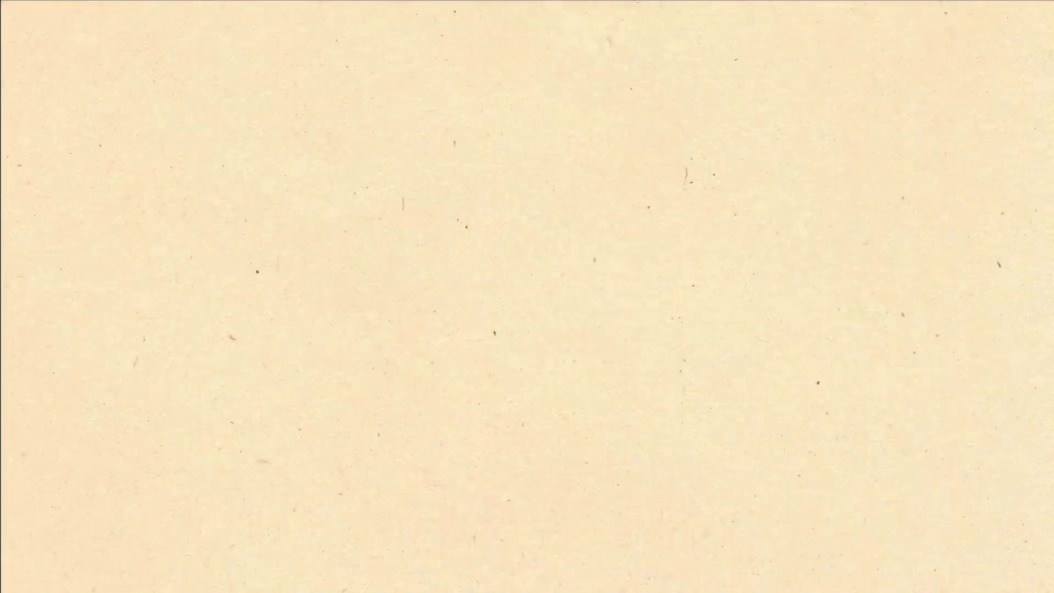
key("space")
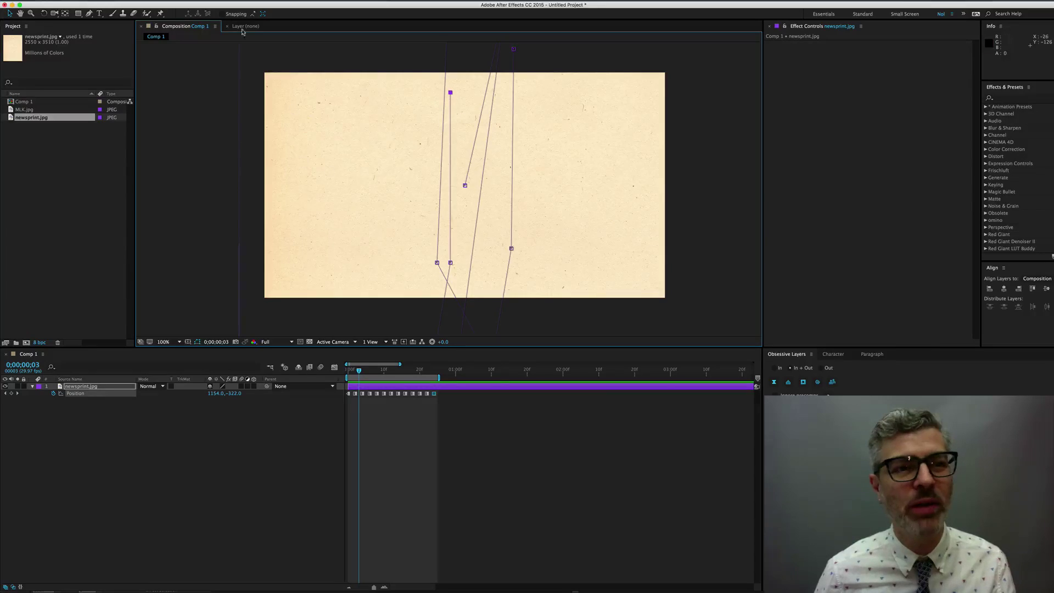
Apply the Black & White color correction effect to the newsprint layer
left_click(75, 386)
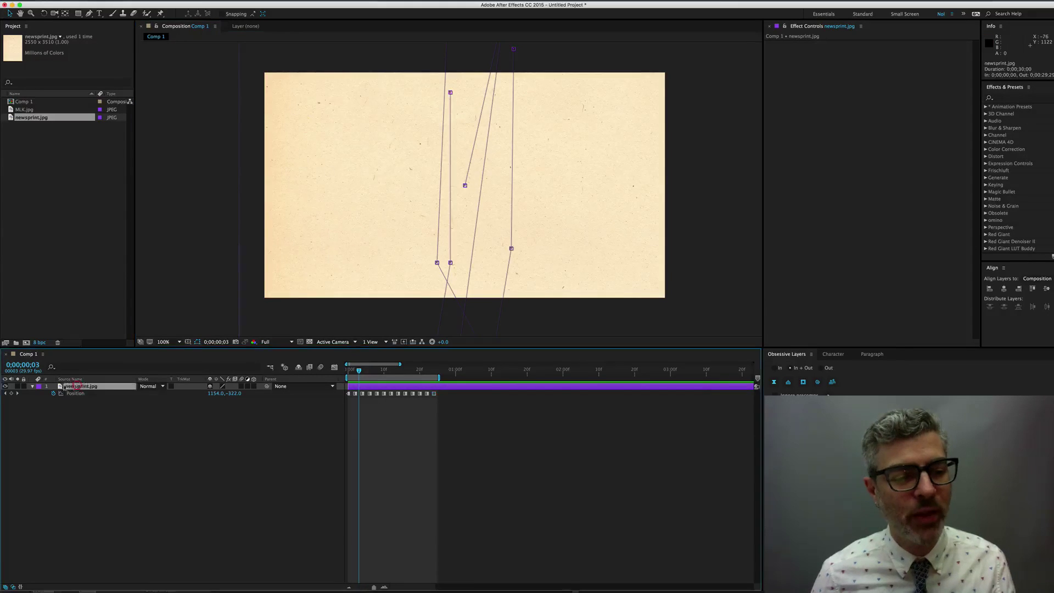
left_click(229, 6)
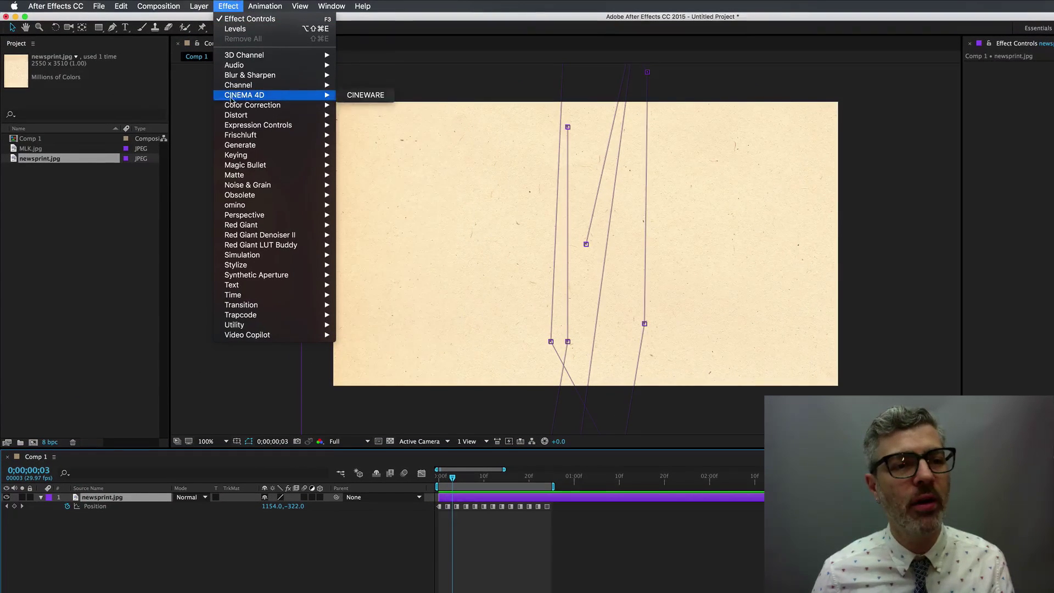
mouse_move(251, 106)
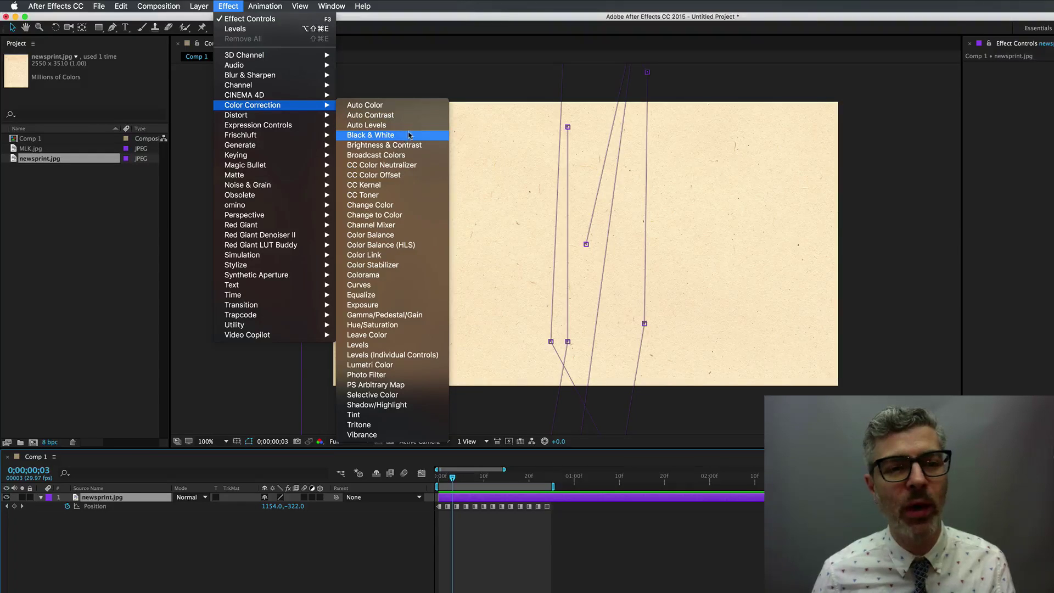
left_click(399, 137)
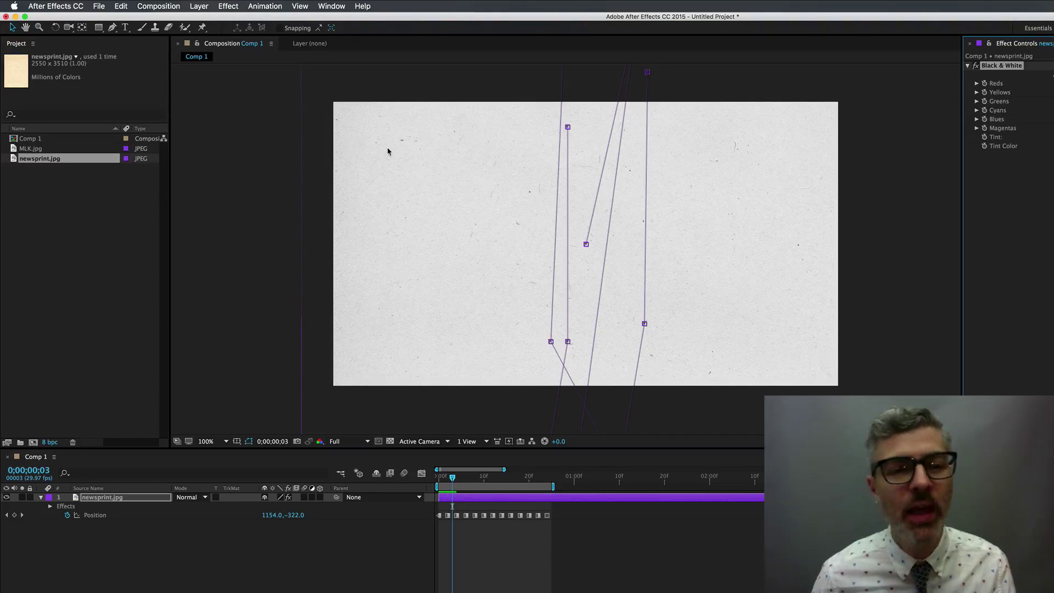
Apply a Levels effect to the newsprint layer and lower its Input White to 234
left_click(228, 4)
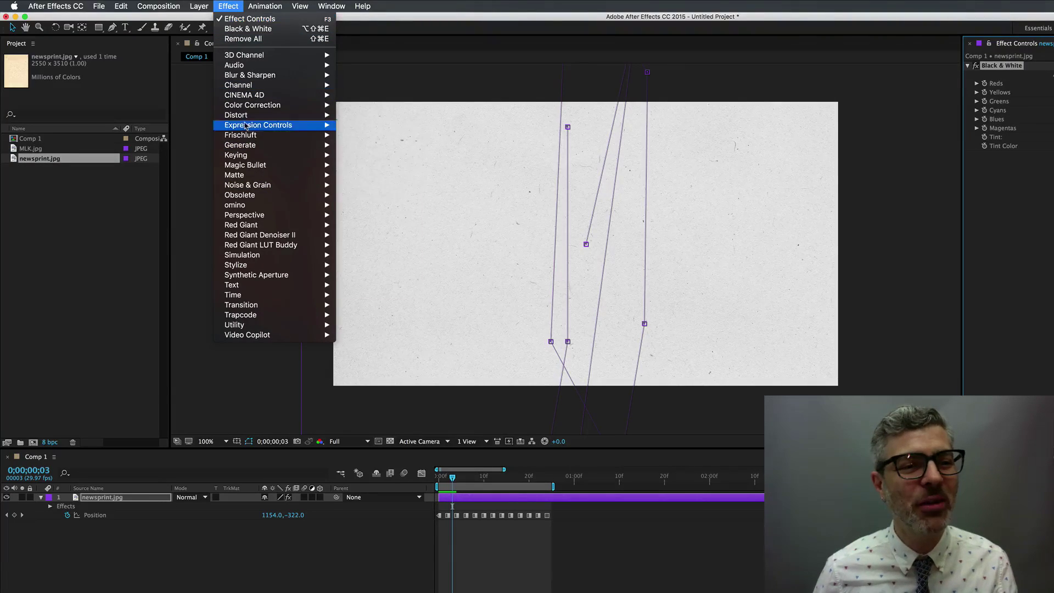
mouse_move(307, 105)
left_click(401, 346)
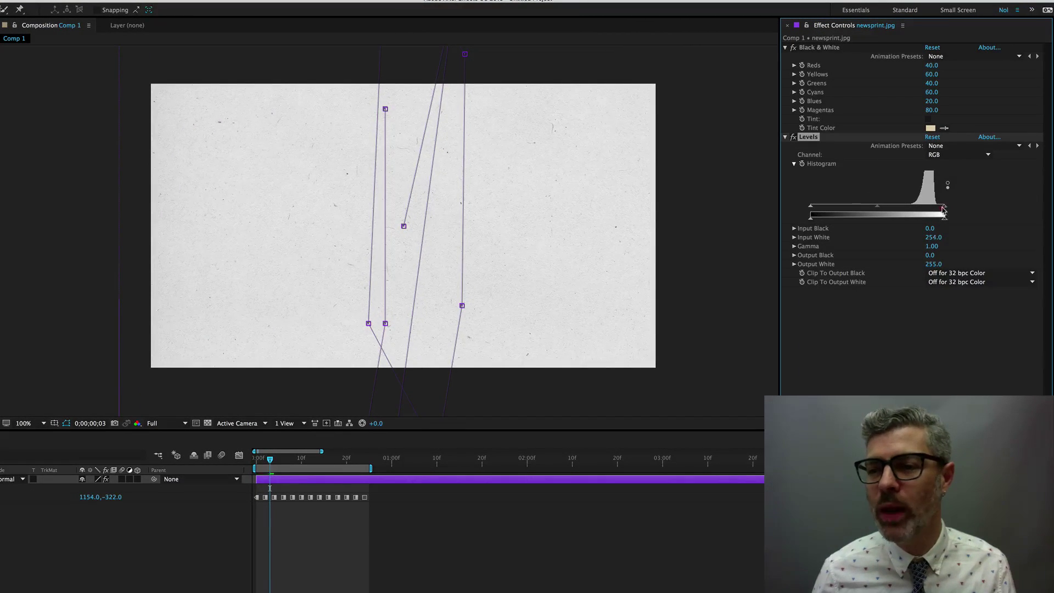
left_click_drag(943, 210, 934, 210)
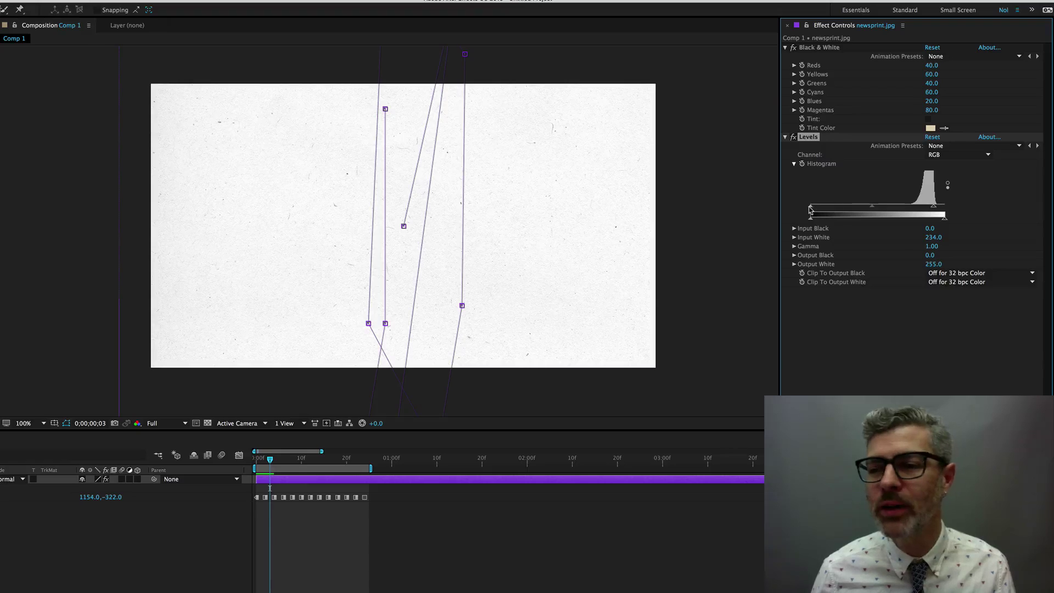
Set the Levels gamma to about 3.53, raise Input Black to about 146 and lower Input White further until only dark specks remain on white
left_click_drag(810, 209, 891, 207)
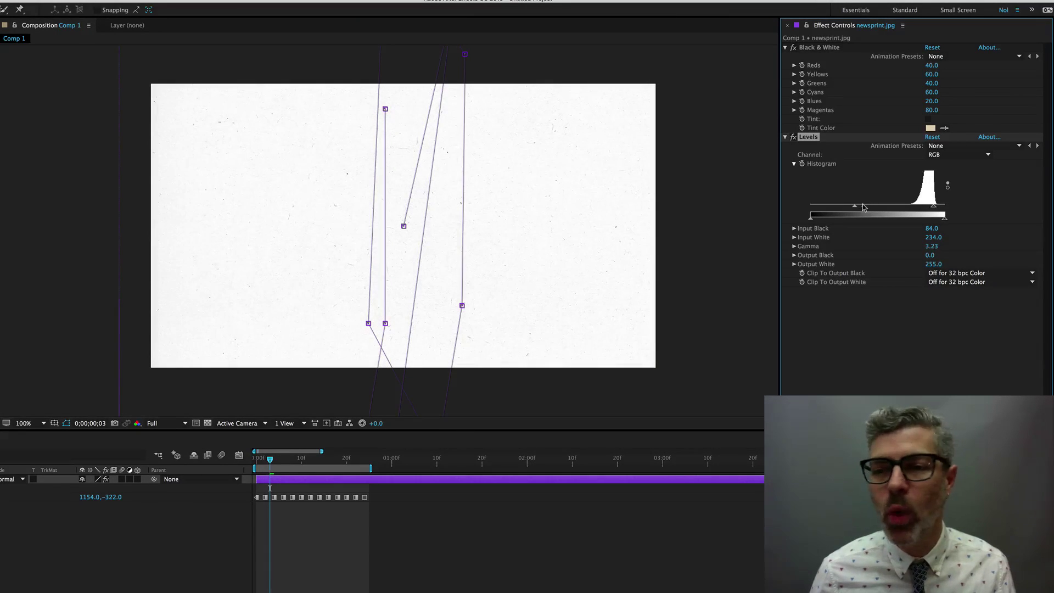
left_click(867, 207)
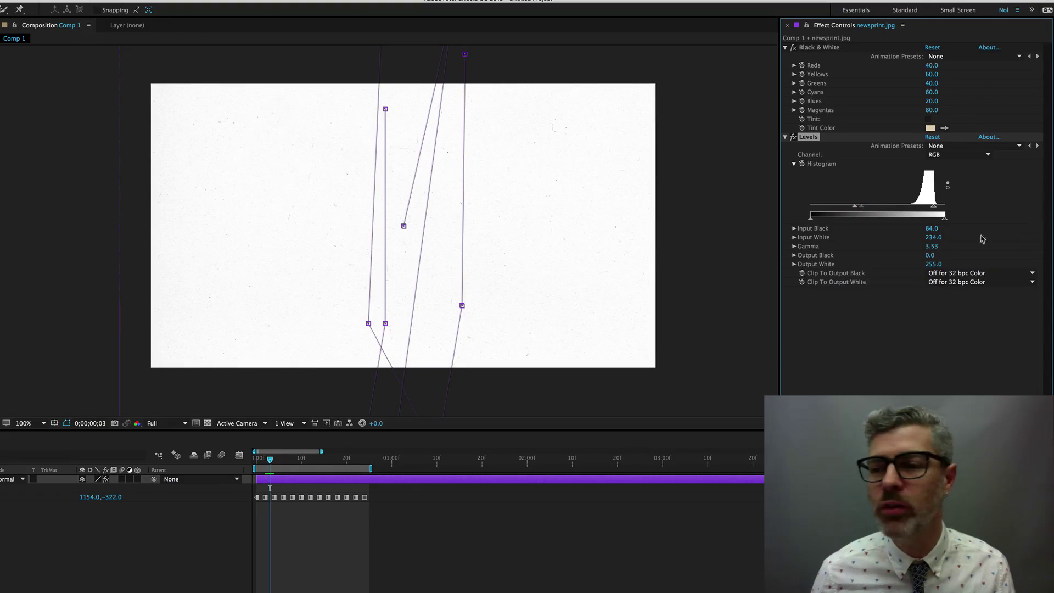
left_click_drag(863, 208, 878, 208)
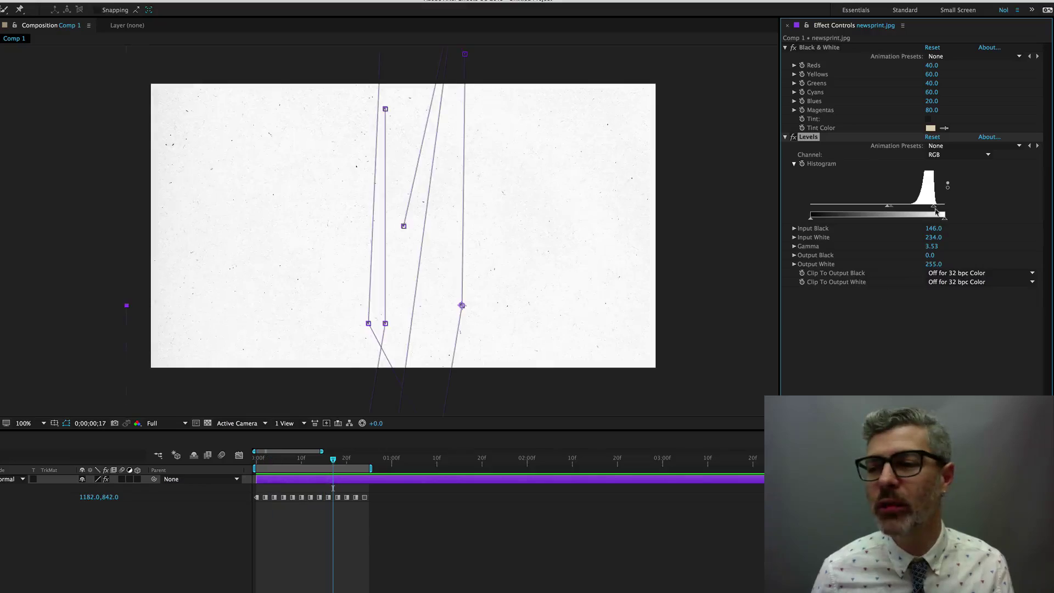
left_click_drag(933, 206, 904, 212)
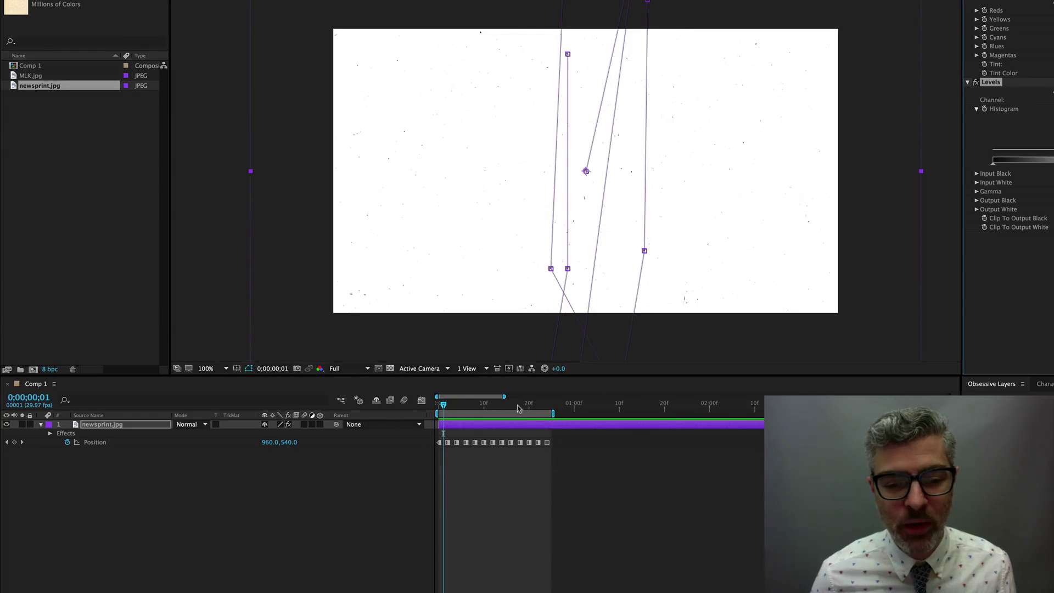
Add a loopOut() expression to the newsprint layer's Position from frame 0 and scrub to 3 seconds to check the loop
left_click_drag(517, 409, 440, 408)
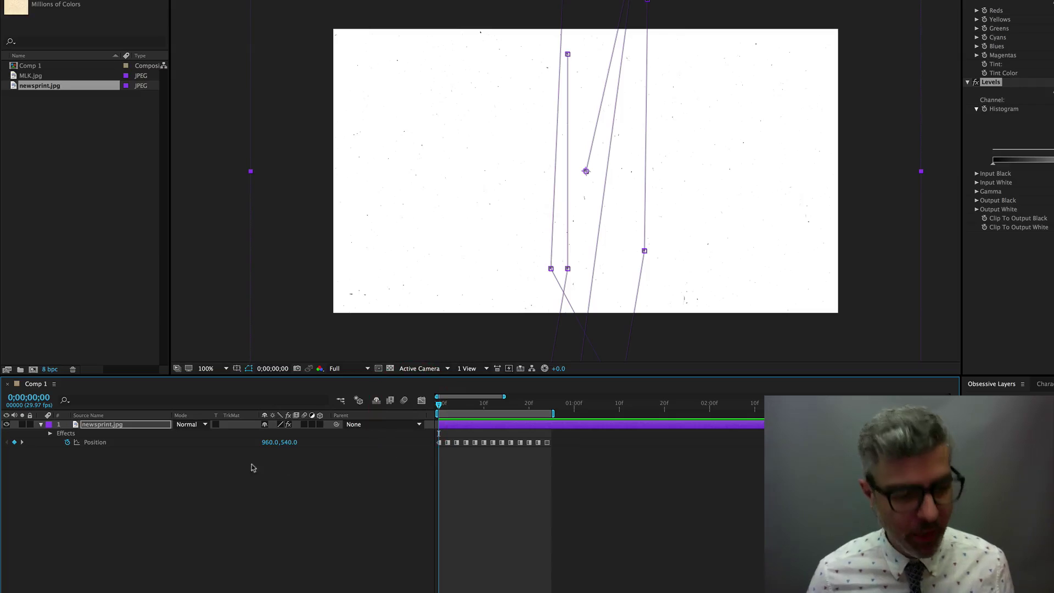
left_click(67, 443, "alt")
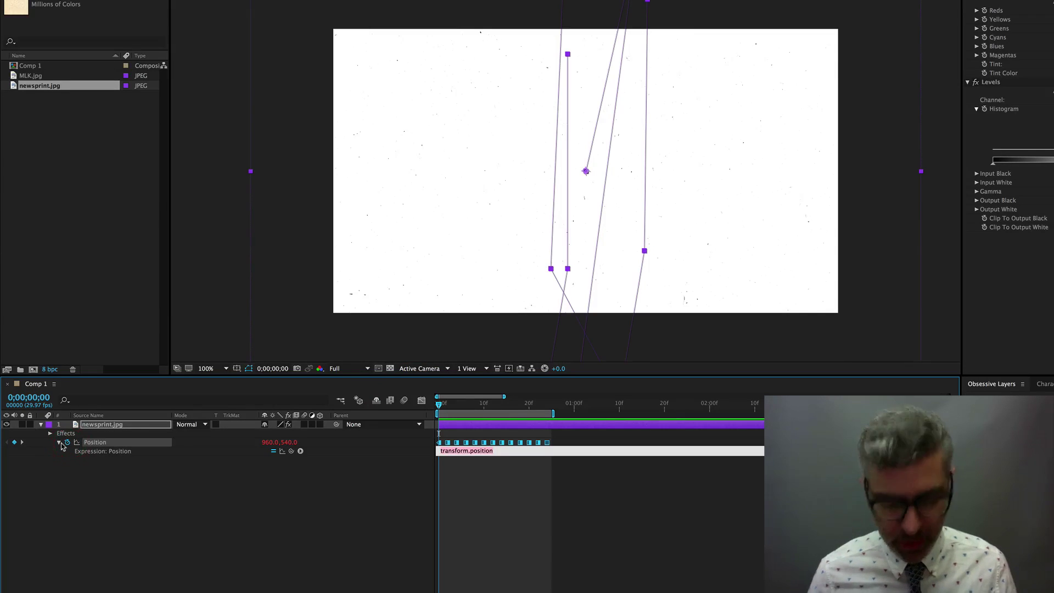
type("loop")
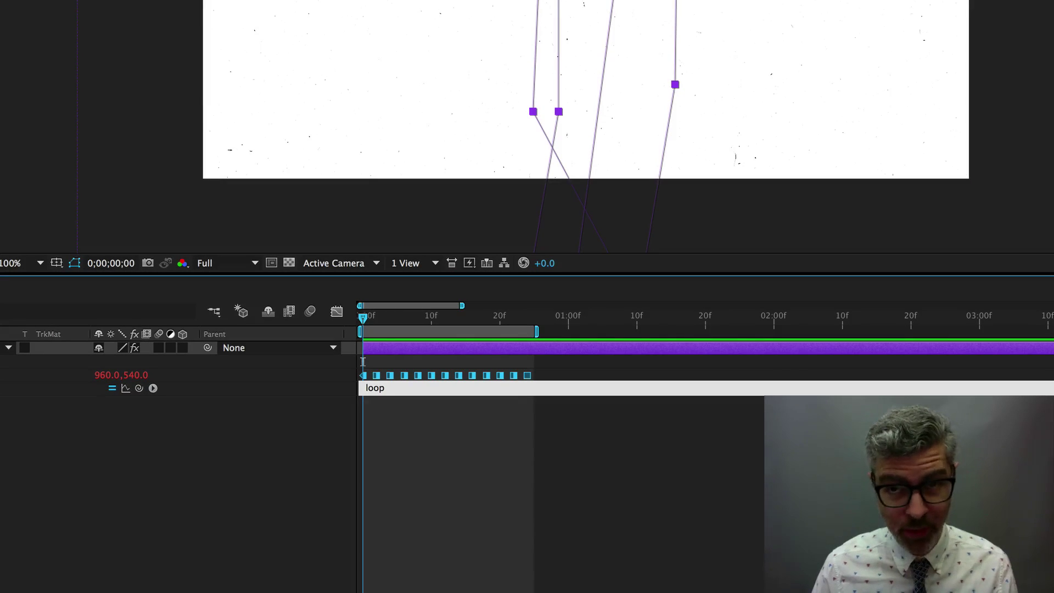
type("Out")
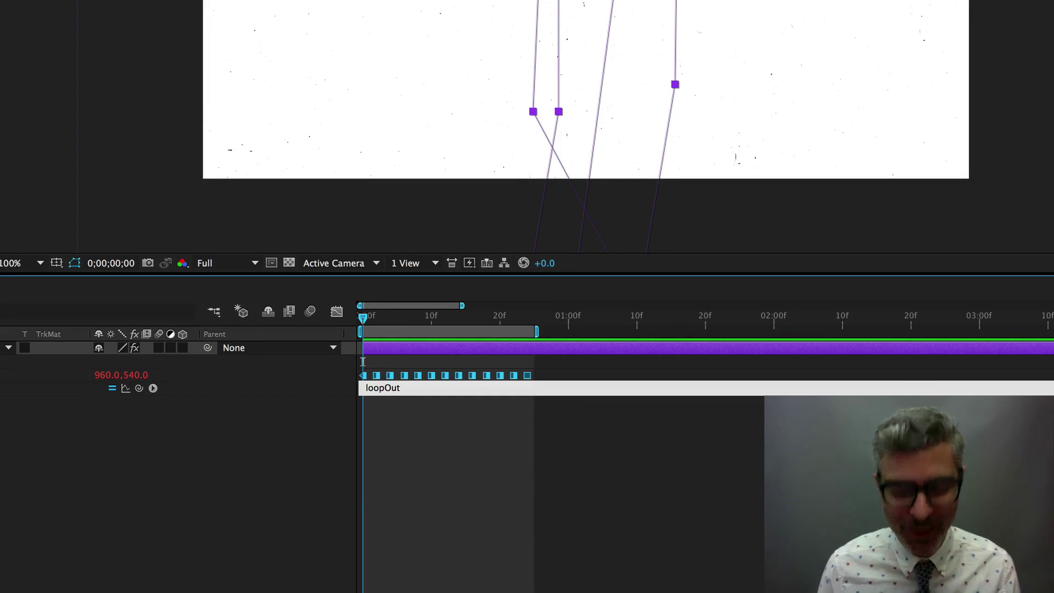
type("()")
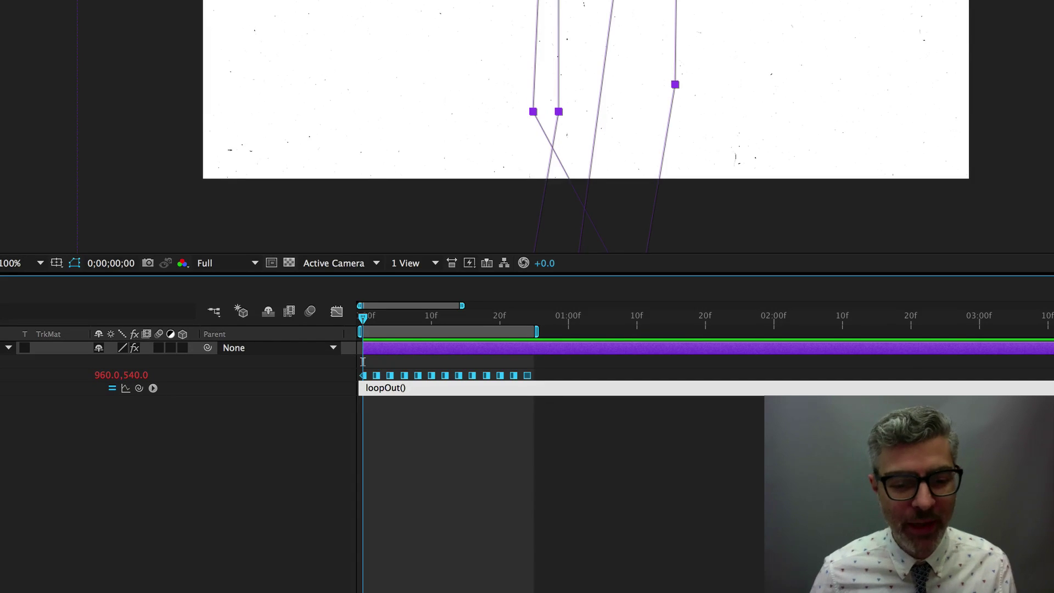
left_click(475, 431)
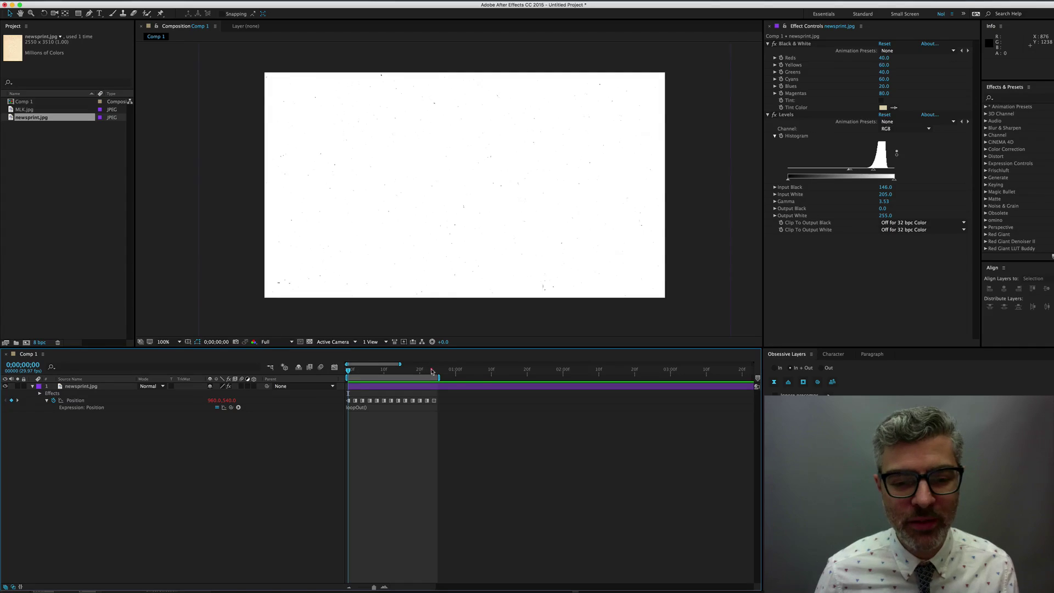
left_click_drag(432, 372, 670, 369)
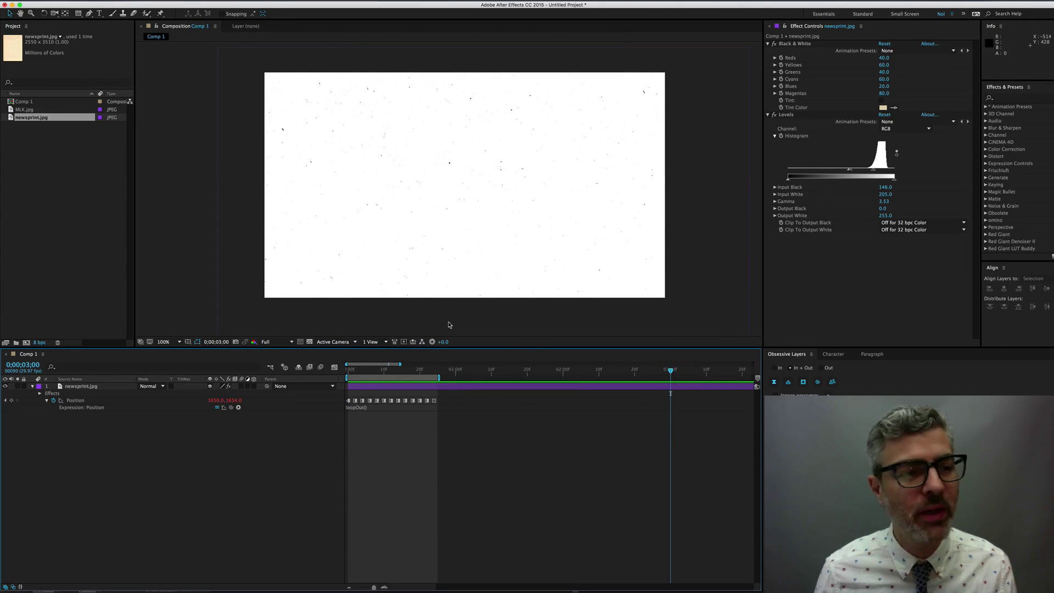
Create a new 1920 x 1080 composition and place MLK.jpg in it at position 960, 482
left_click(19, 109)
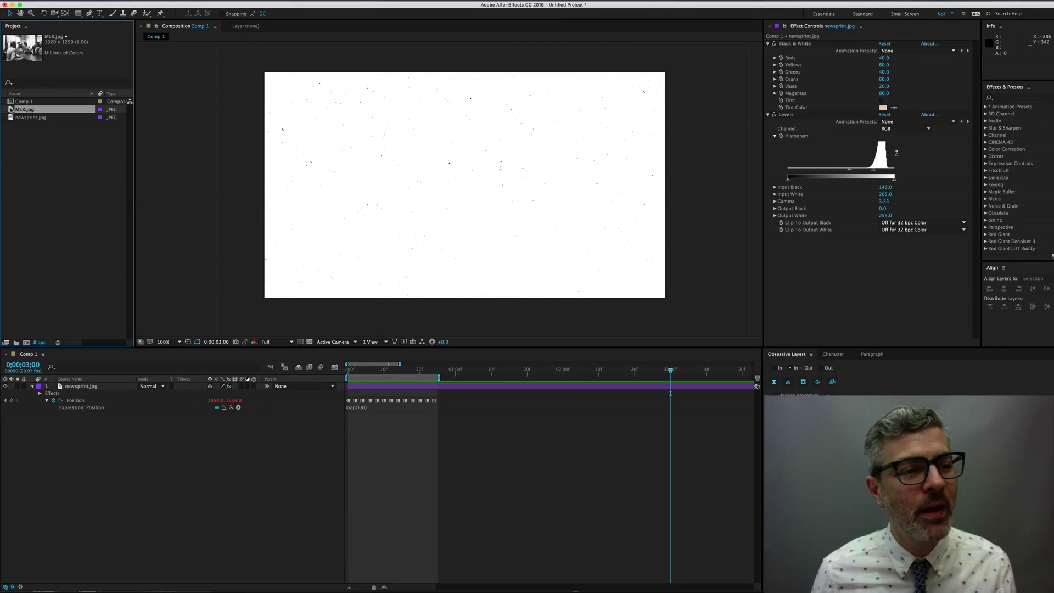
left_click(26, 343)
left_click(585, 357)
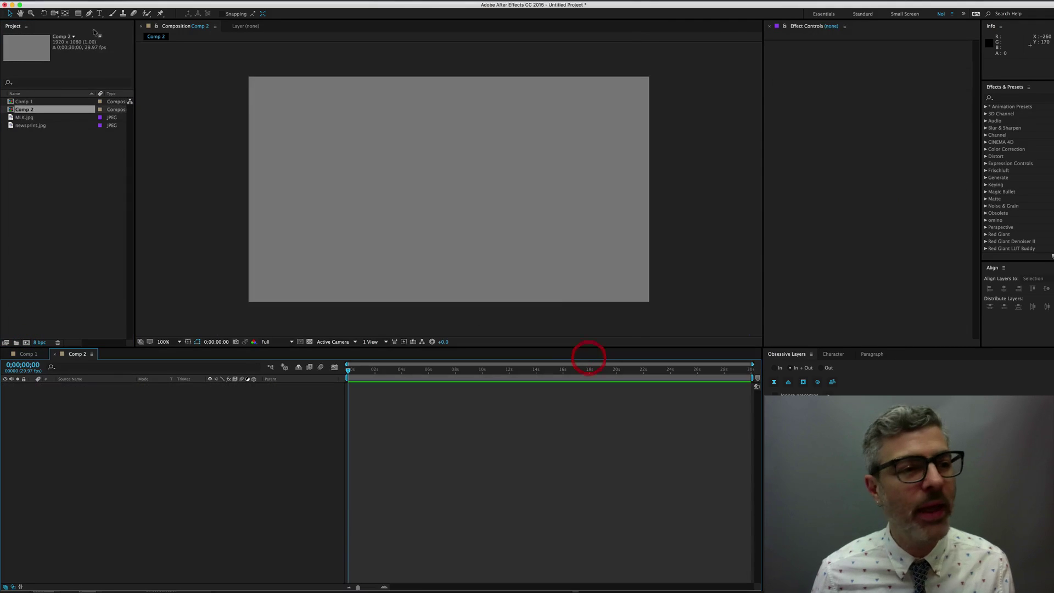
left_click_drag(33, 119, 516, 192)
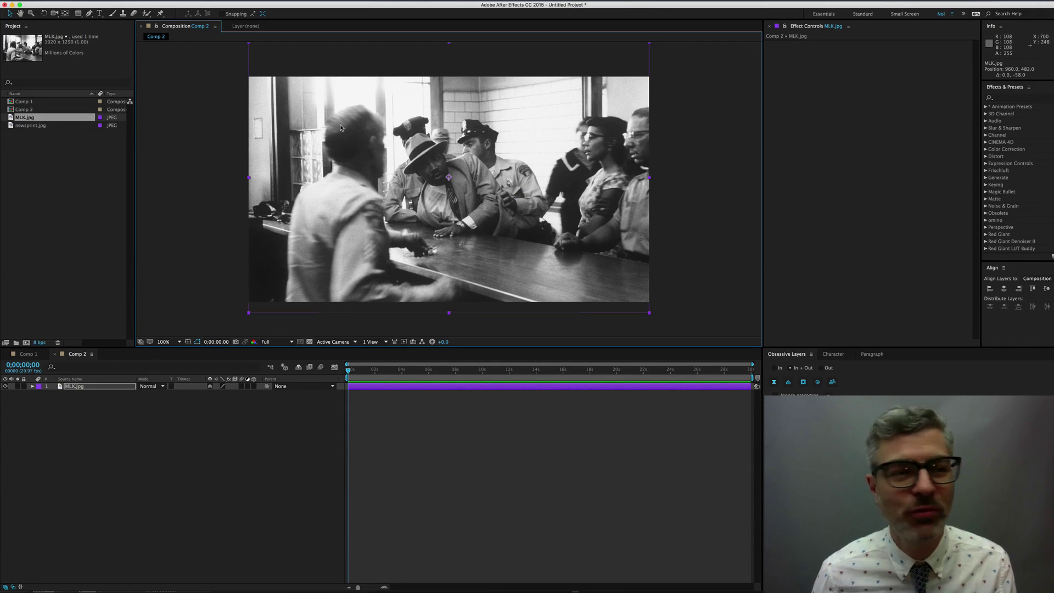
Rename the speck texture composition Comp 1 as "Grit Loop"
left_click(22, 102)
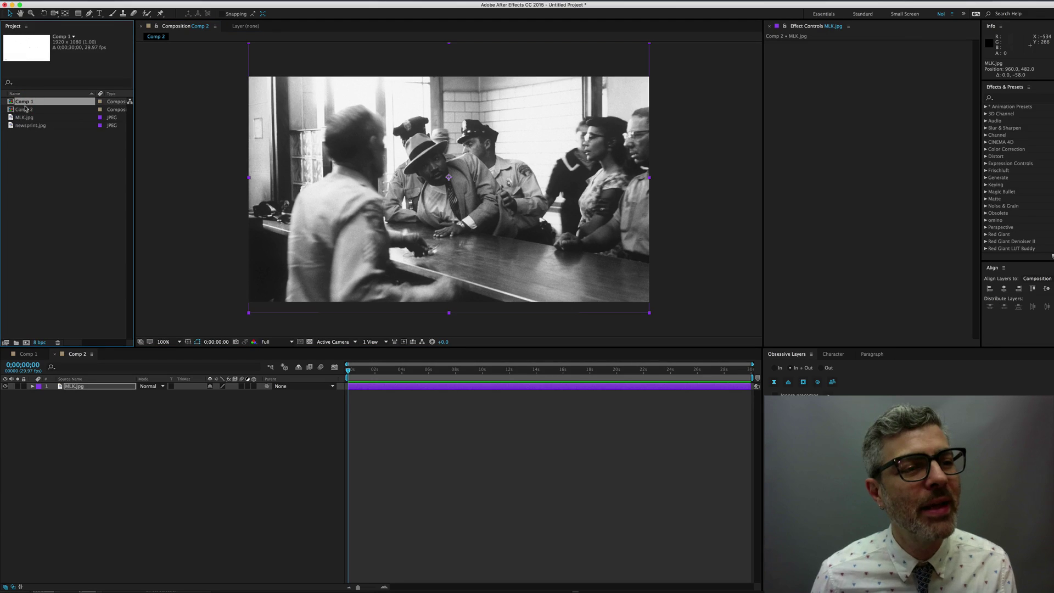
key("Return")
type("Grit")
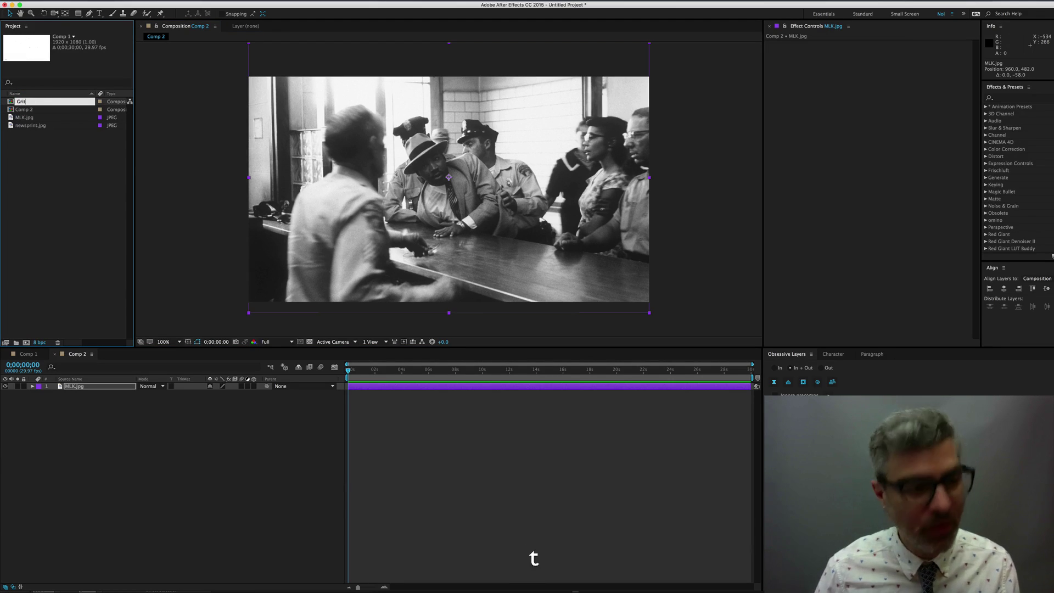
type(" ;")
key("BackSpace")
type("K")
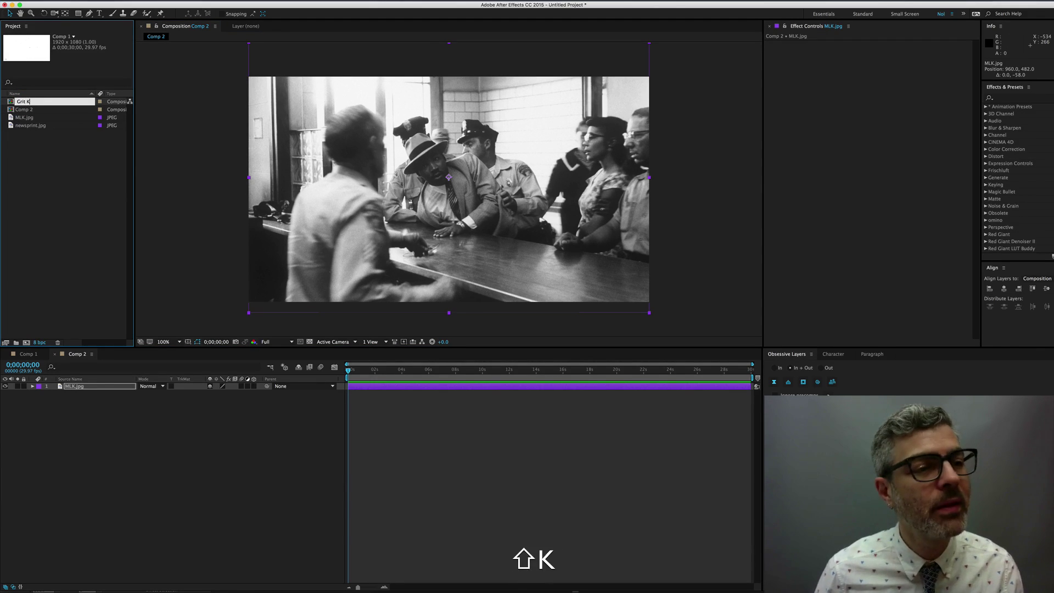
key("shift+BackSpace")
type("Loop")
key("Return")
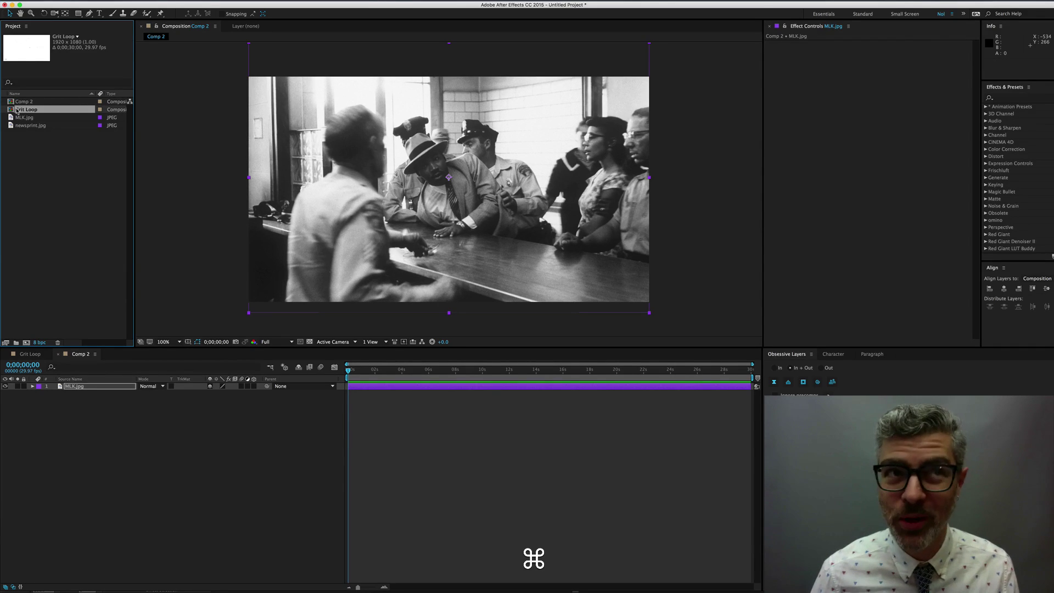
Add Grit Loop above the MLK.jpg layer in Comp 2 and set its blending mode to Multiply
key("super+slash")
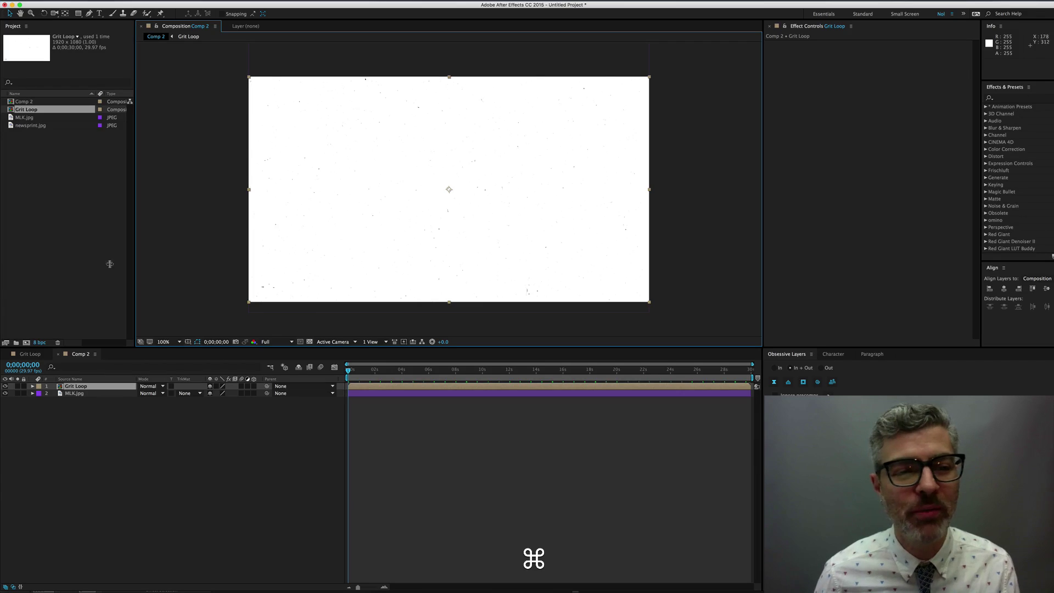
left_click(147, 387)
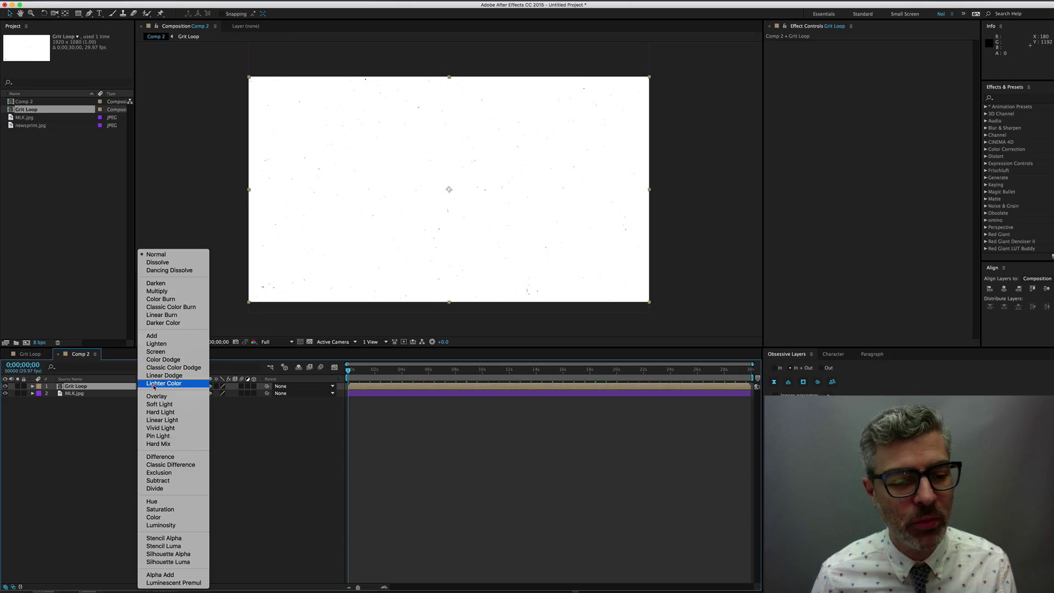
left_click(181, 293)
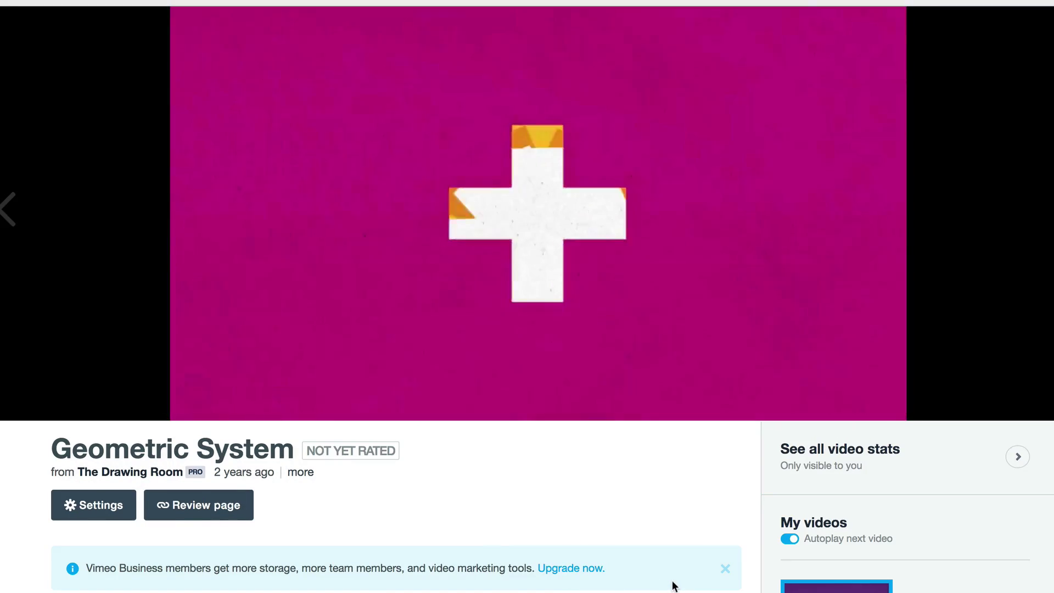
Create a new HDTV 1080 29.97 composition named "Fractal Noise" with a duration of 30 seconds
mouse_move(513, 63)
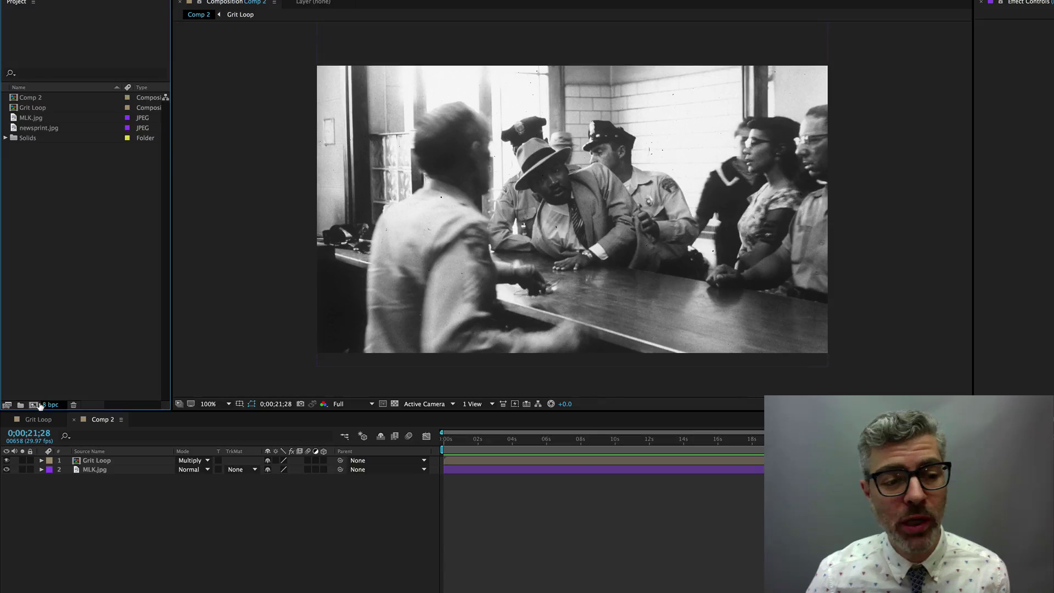
key("super+k")
type("Fr")
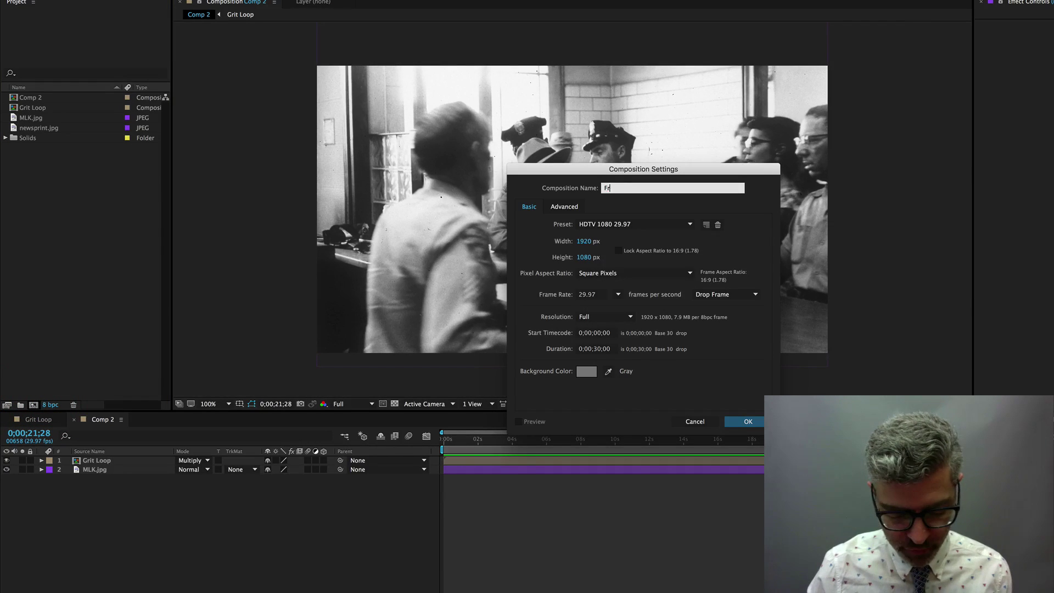
type("ac")
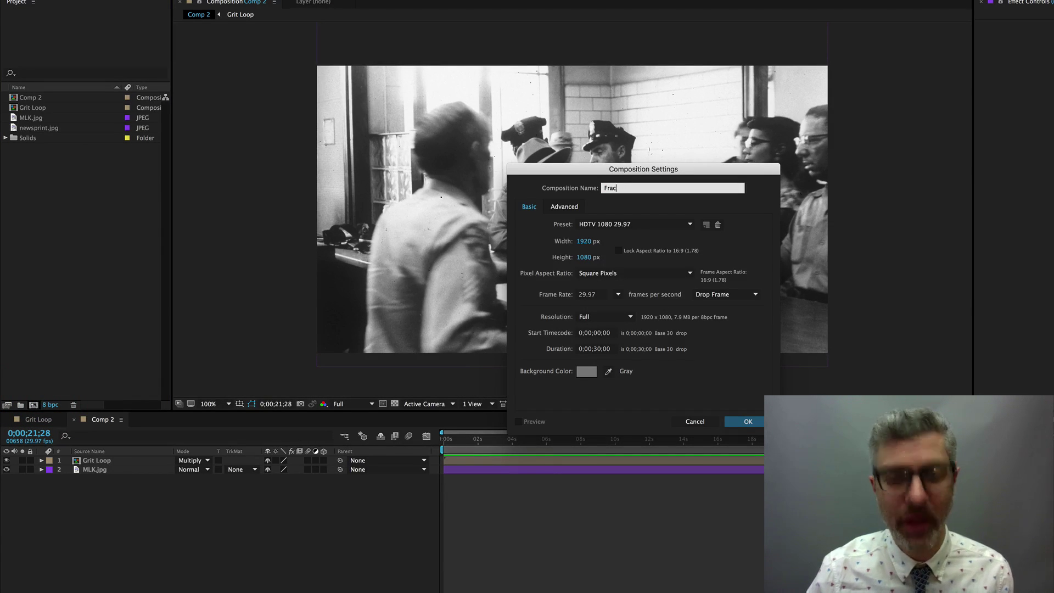
type("atl Noise")
key("Return")
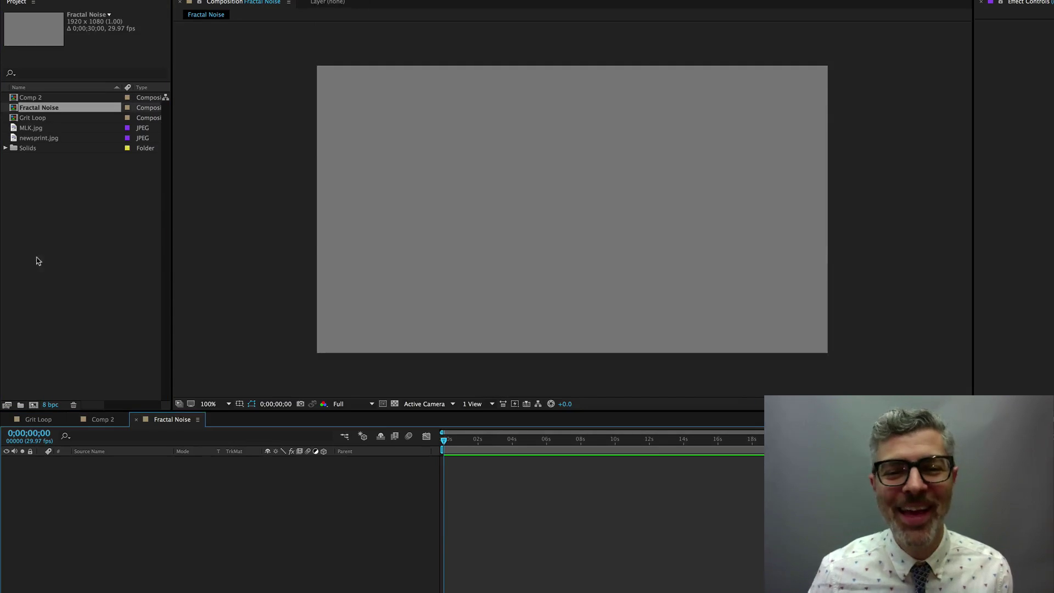
Add a white solid at the full composition size of 1920 x 1080 px
key("super+y")
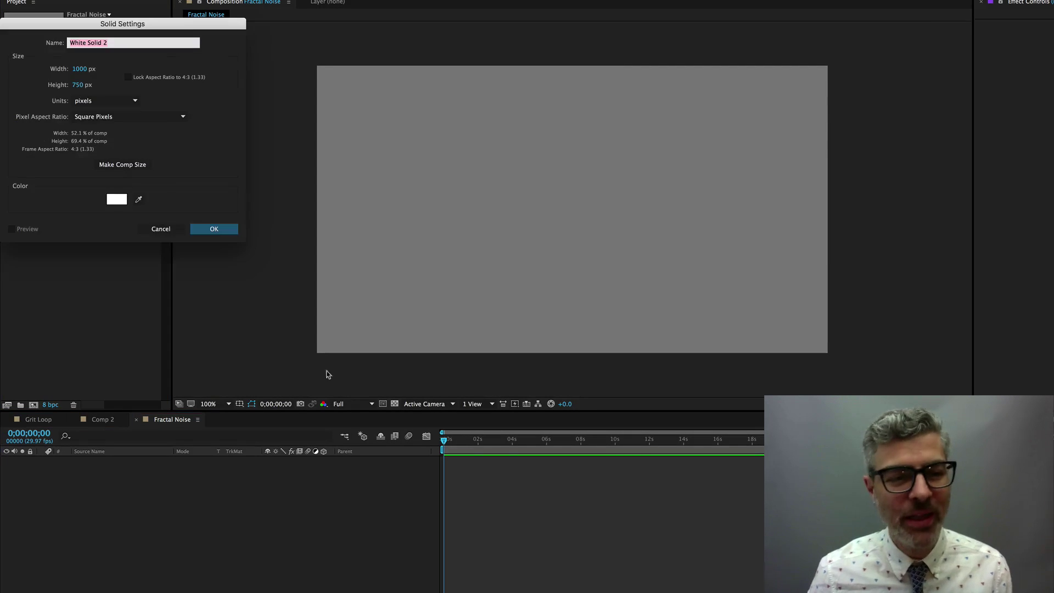
left_click(123, 165)
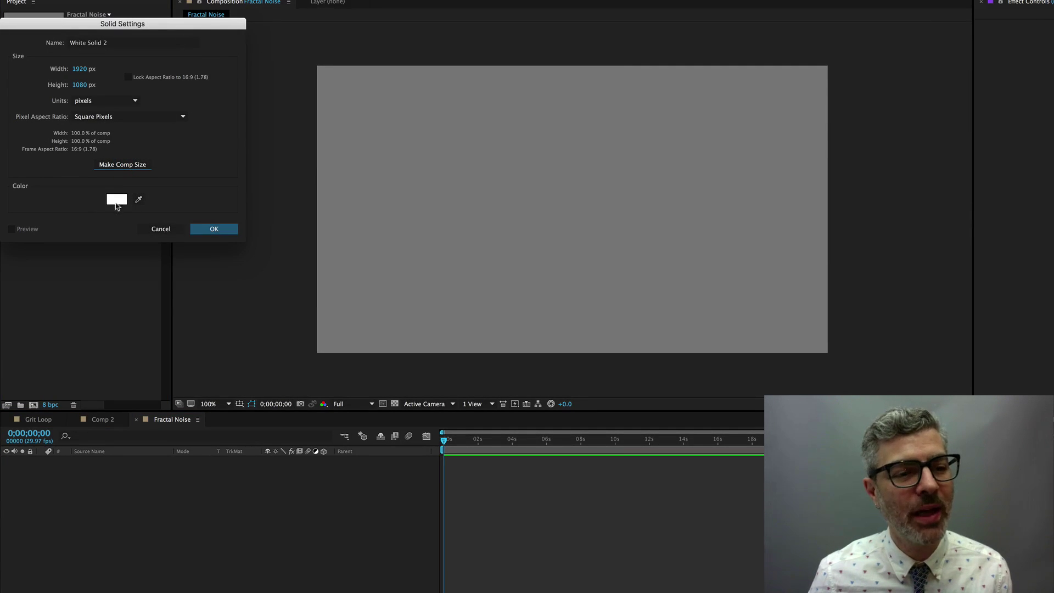
left_click(230, 228)
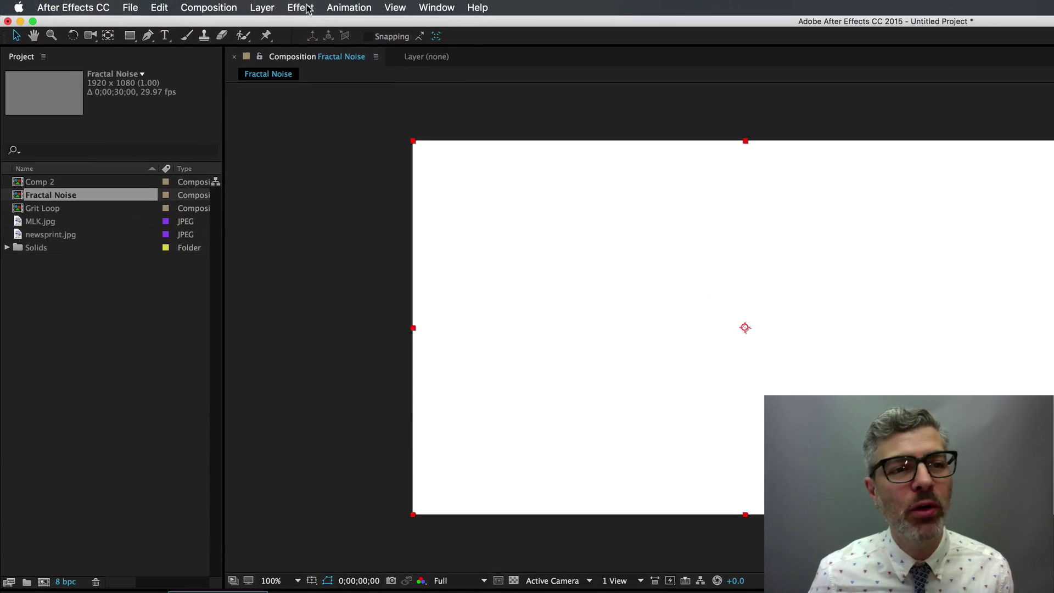
Apply the Fractal Noise effect to the white solid and raise its Contrast to 850
left_click(301, 7)
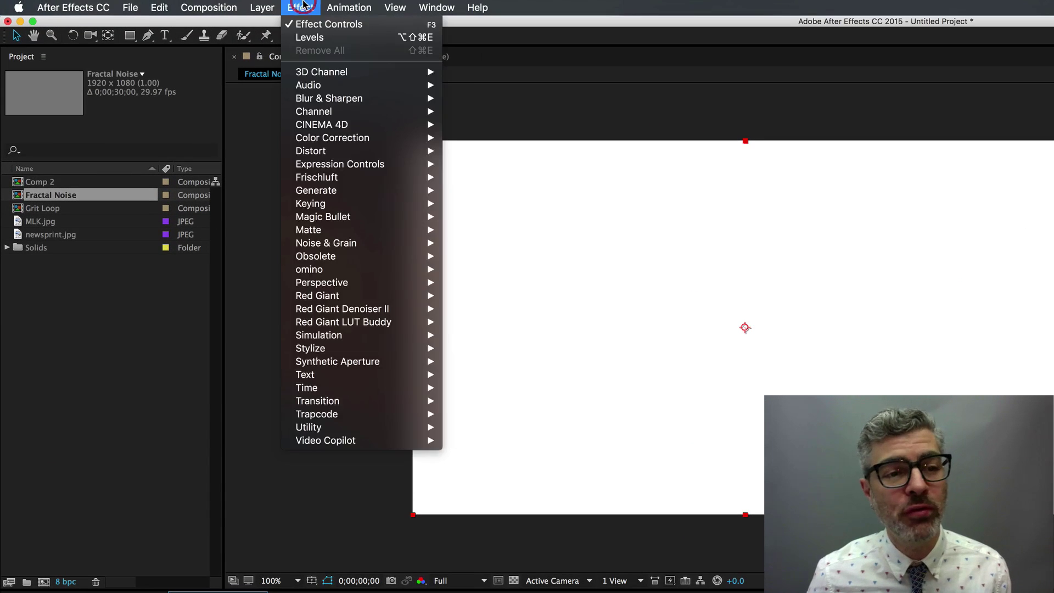
mouse_move(391, 245)
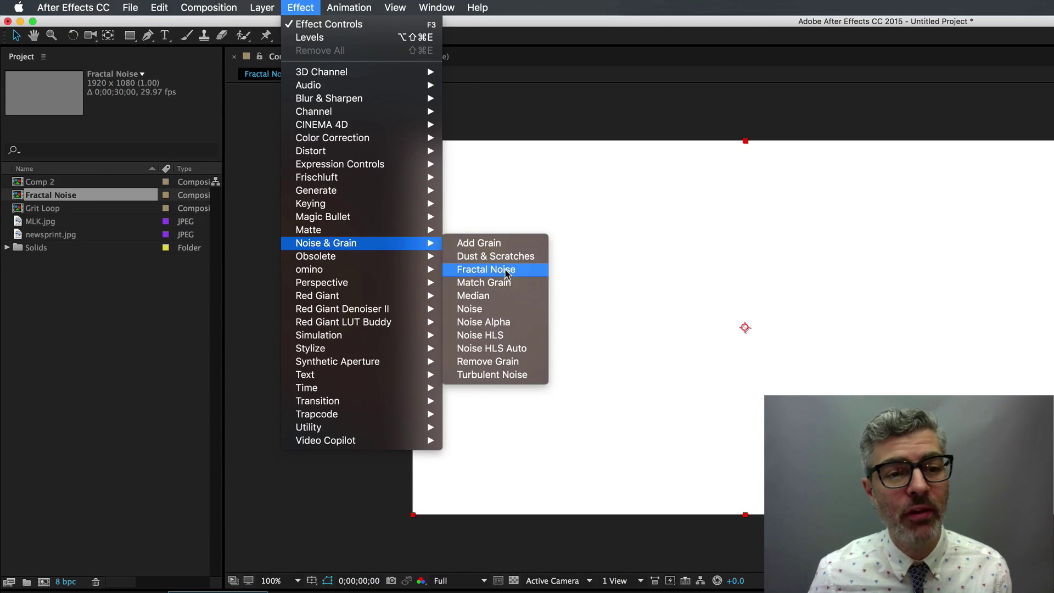
left_click(535, 269)
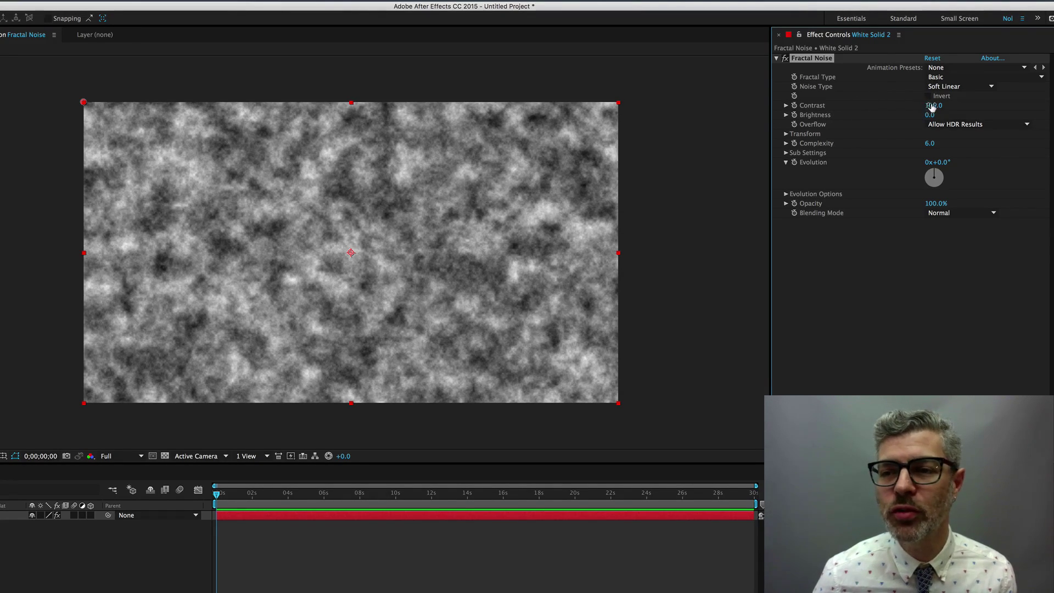
left_click_drag(941, 105, 1016, 105)
left_click_drag(933, 105, 1050, 104)
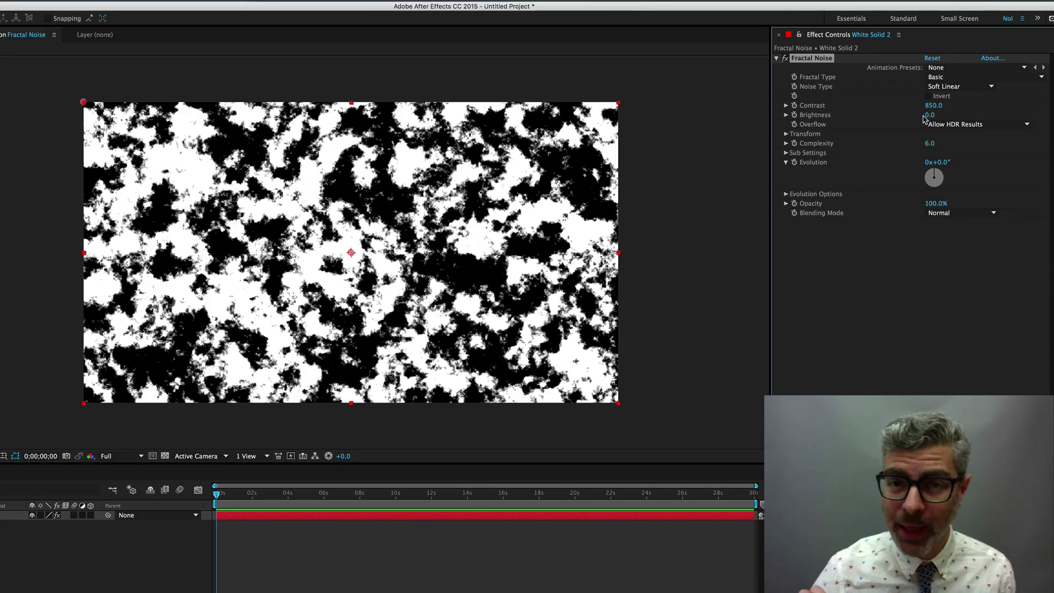
Try Fractal Noise Brightness at 321, undo it, and try -348 for white specks on black
left_click_drag(928, 115, 1053, 101)
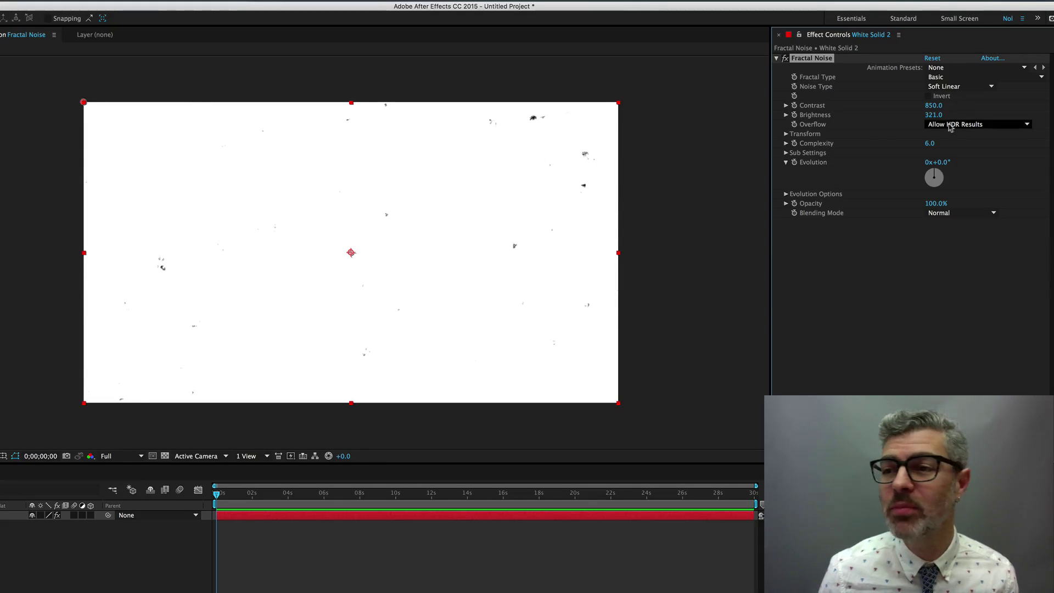
key("ctrl+z")
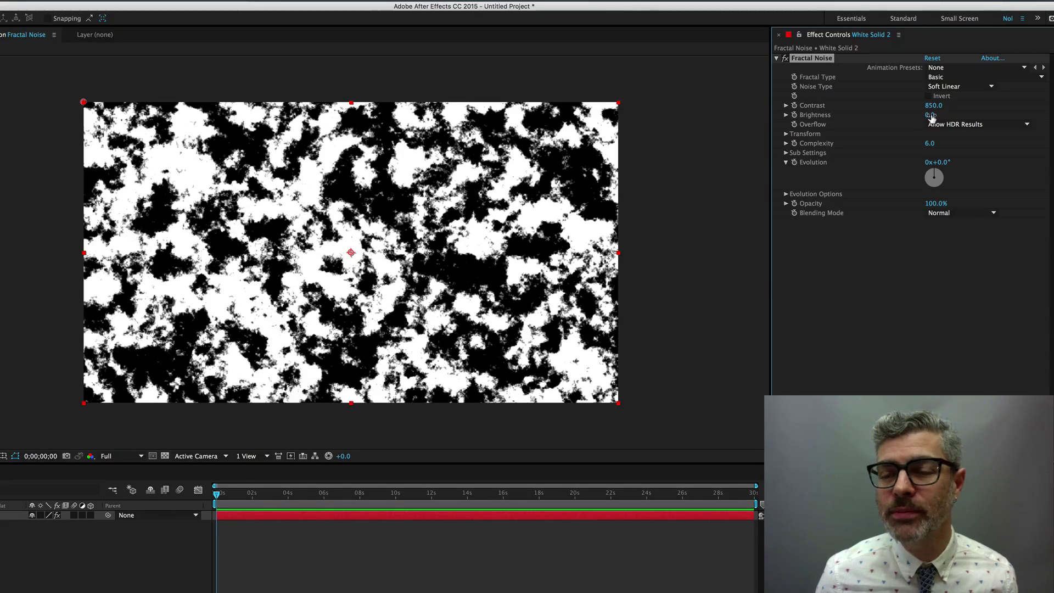
left_click_drag(925, 115, 768, 141)
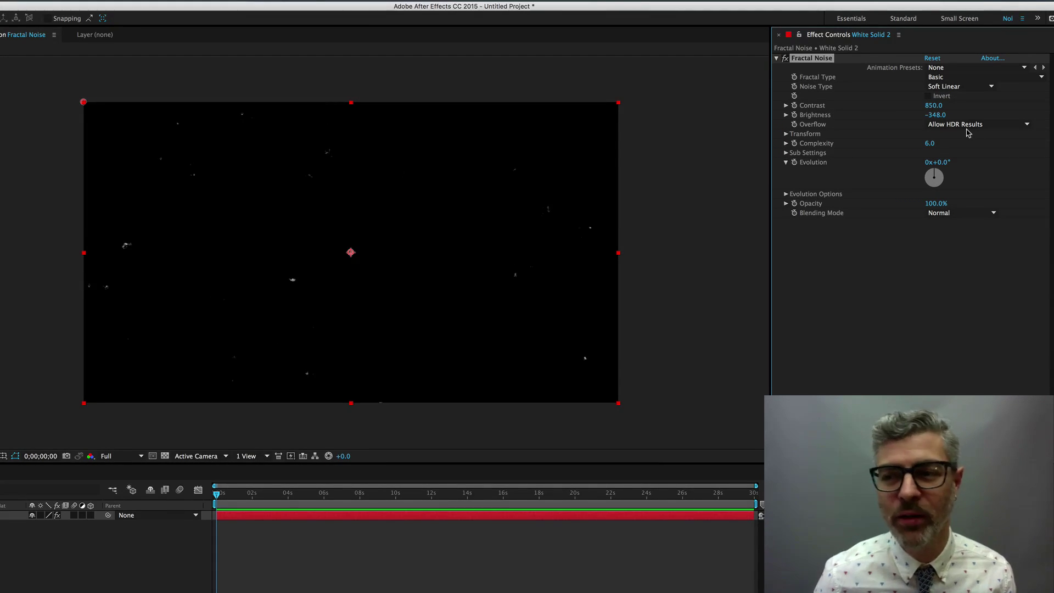
Set the Fractal Noise Brightness to 310 and reduce its transform Scale to 27 for fine dark specks
left_click(939, 115)
type("340")
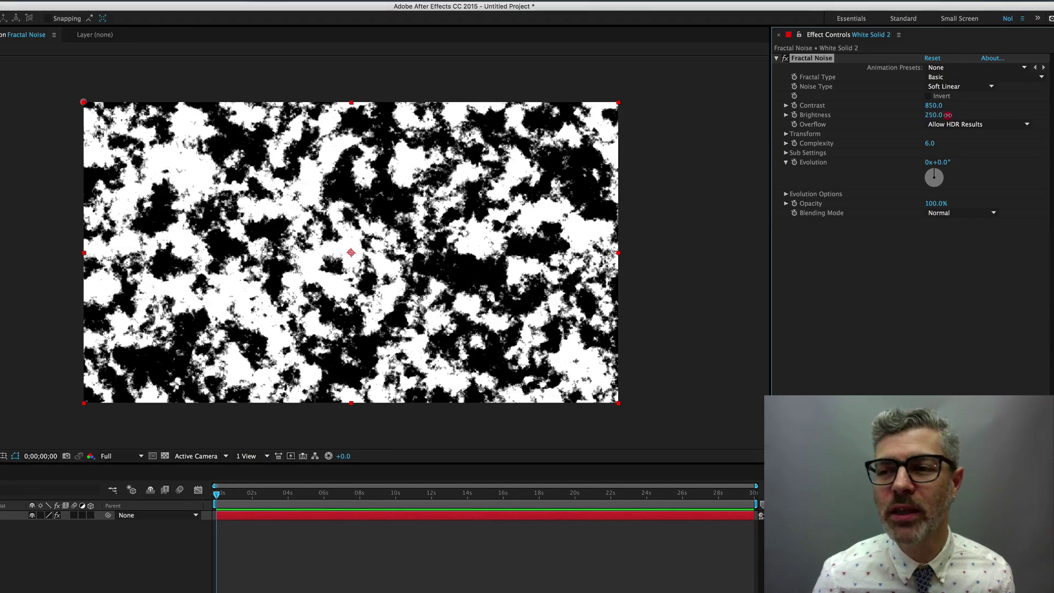
key("Return")
left_click_drag(950, 116, 933, 115)
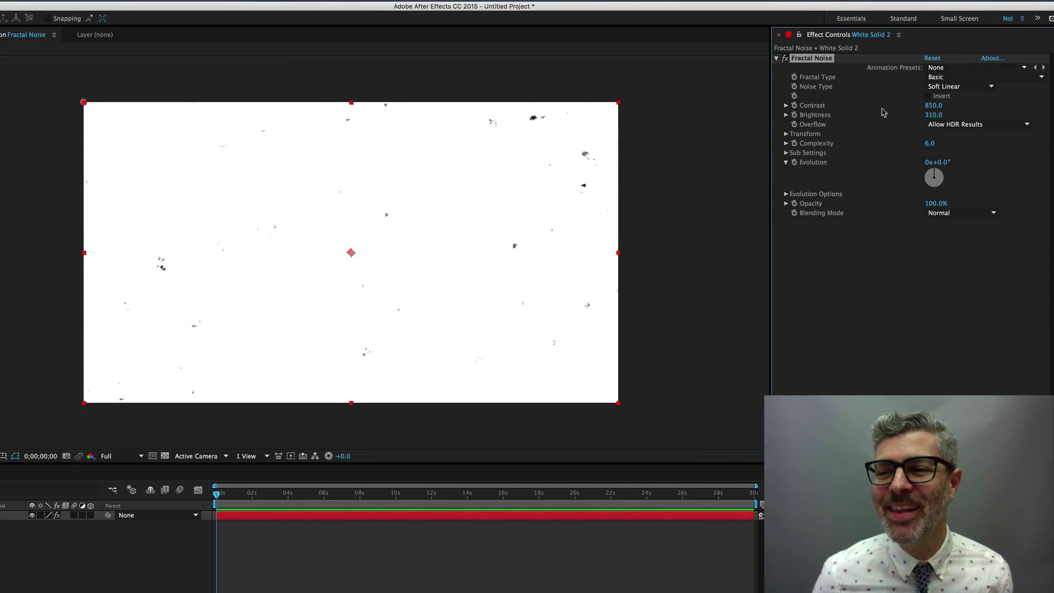
left_click(786, 134)
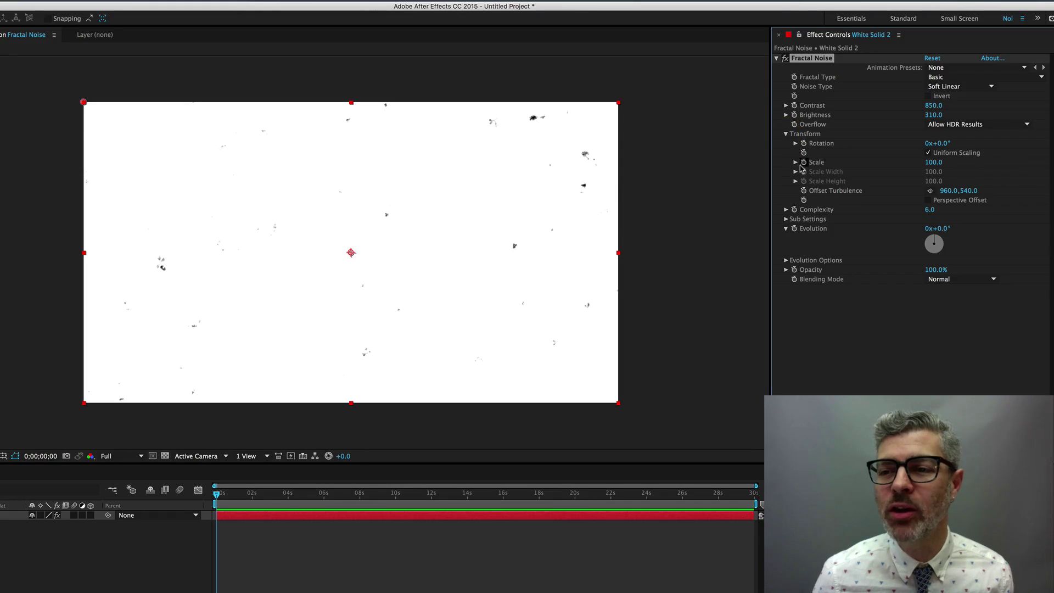
left_click_drag(934, 164, 898, 168)
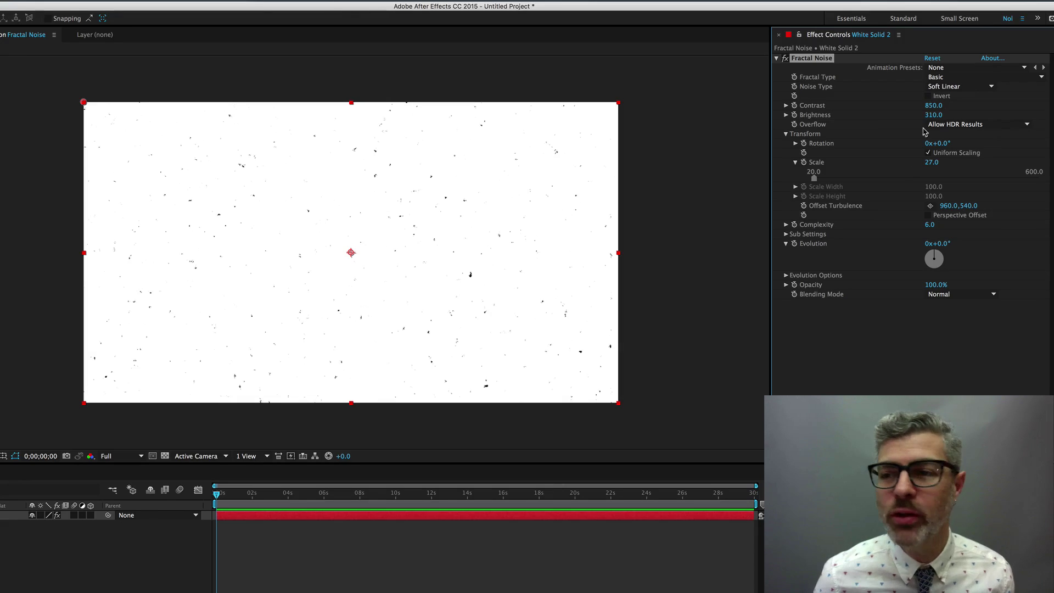
Set the Fractal Noise Contrast to 814
left_click_drag(933, 106, 953, 119)
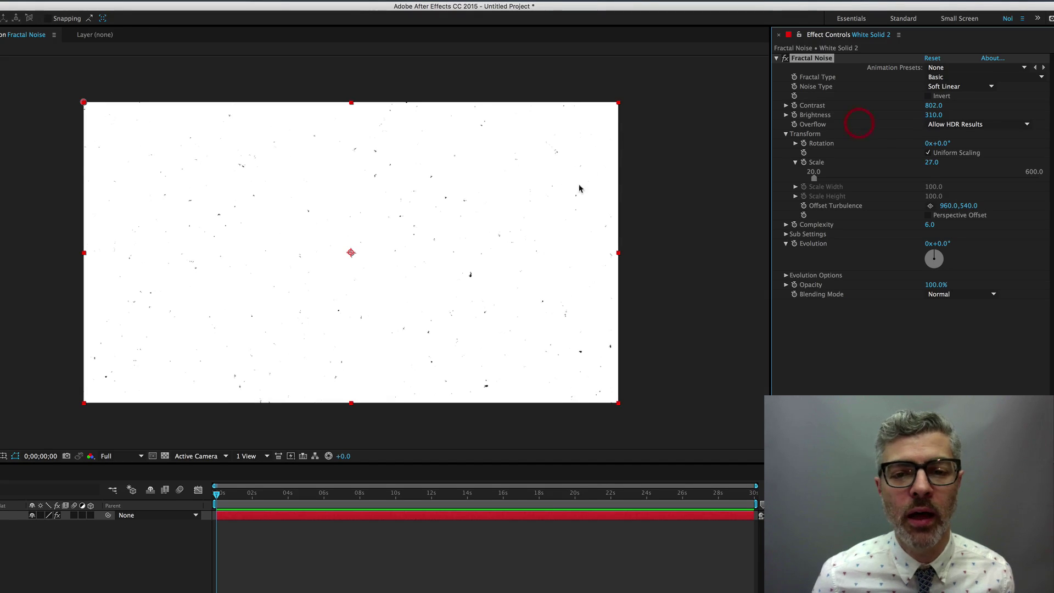
left_click_drag(933, 106, 700, 108)
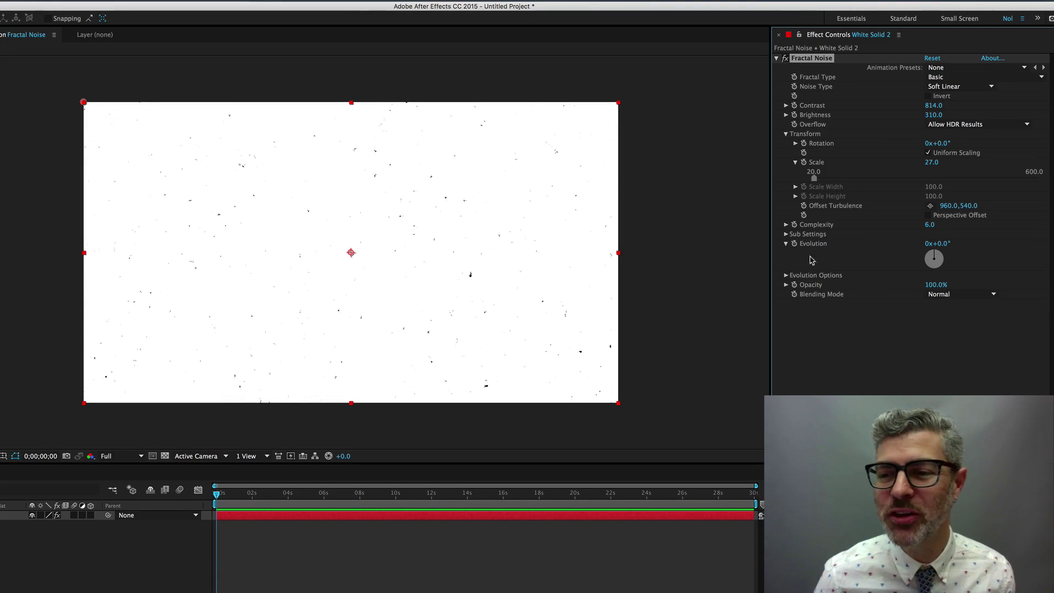
Try a Random Seed of 170 in the Fractal Noise Evolution Options and return it to 0
left_click(785, 243)
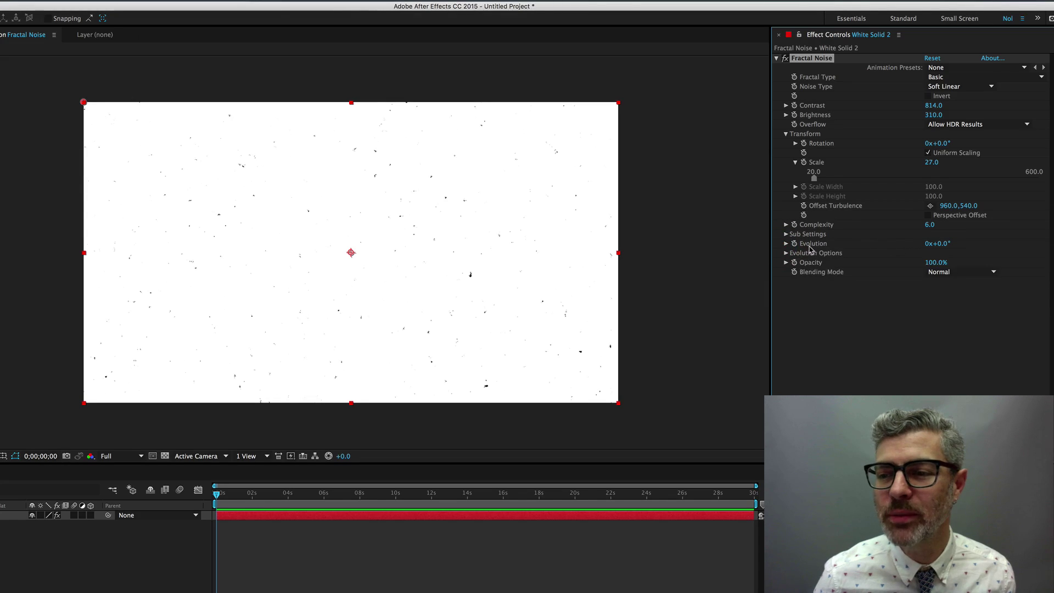
left_click(786, 243)
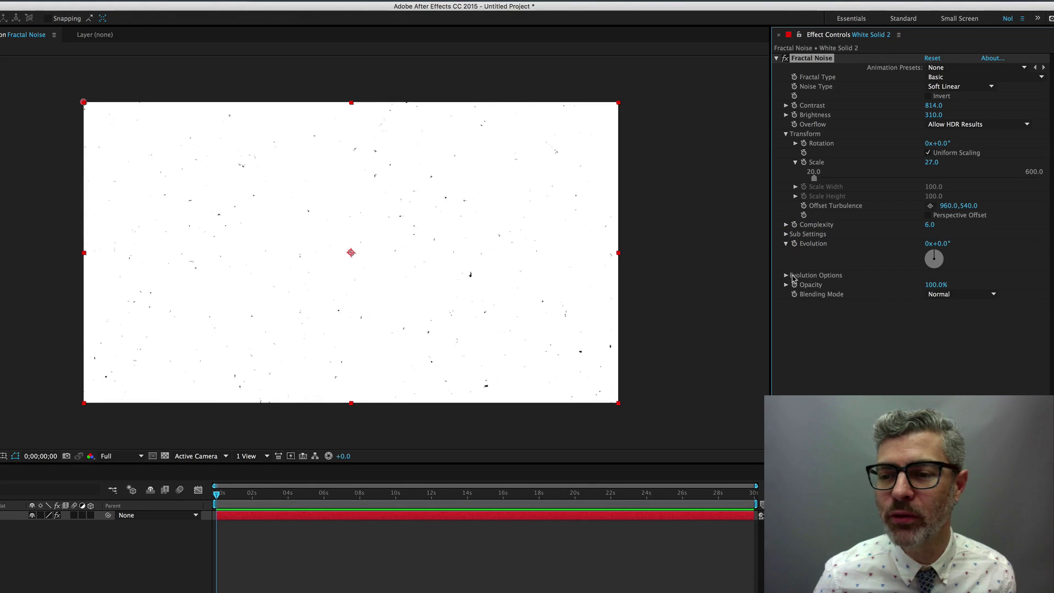
left_click(787, 276)
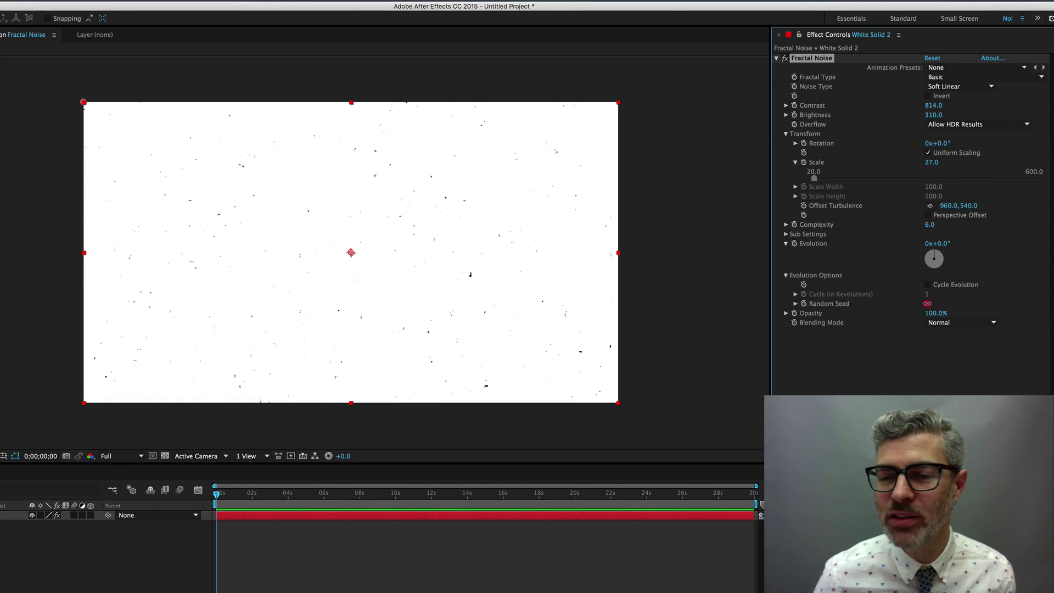
left_click_drag(927, 303, 890, 297)
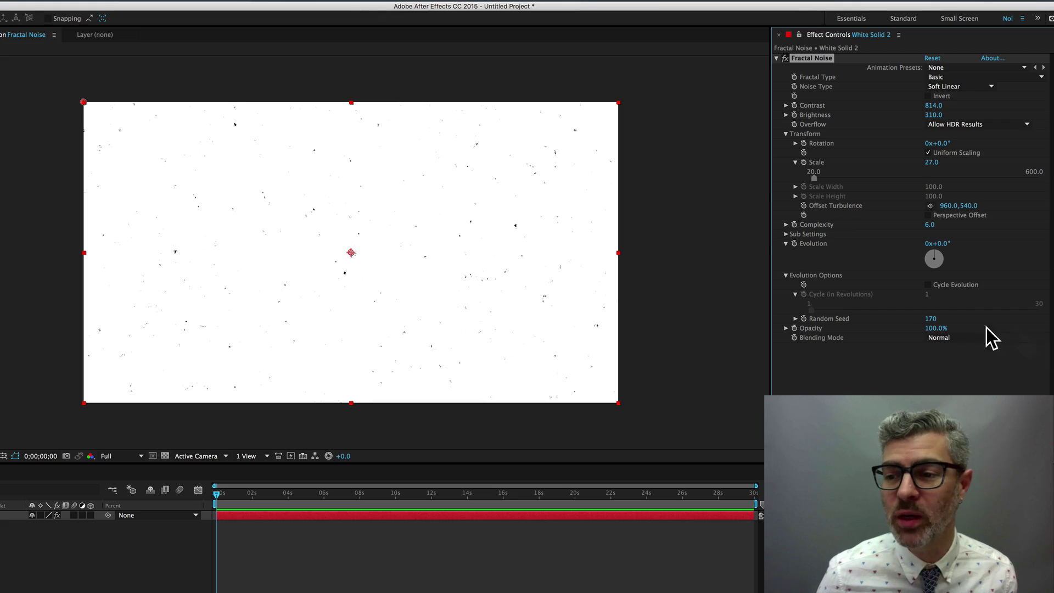
left_click(927, 320)
type("0")
key("Return")
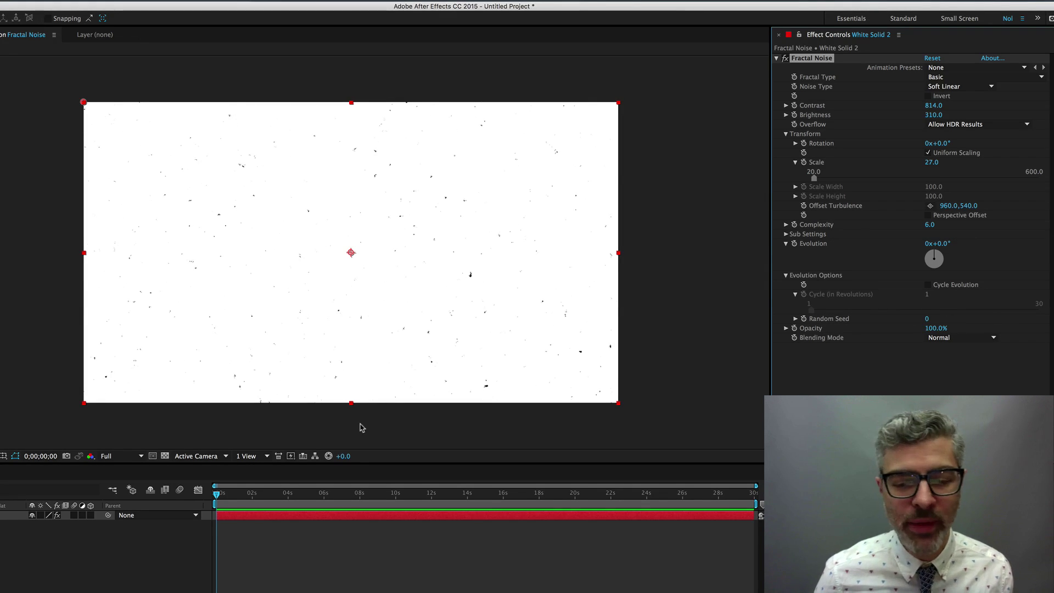
Add the expression time *100 to the Fractal Noise Random Seed
left_click(804, 318, "alt")
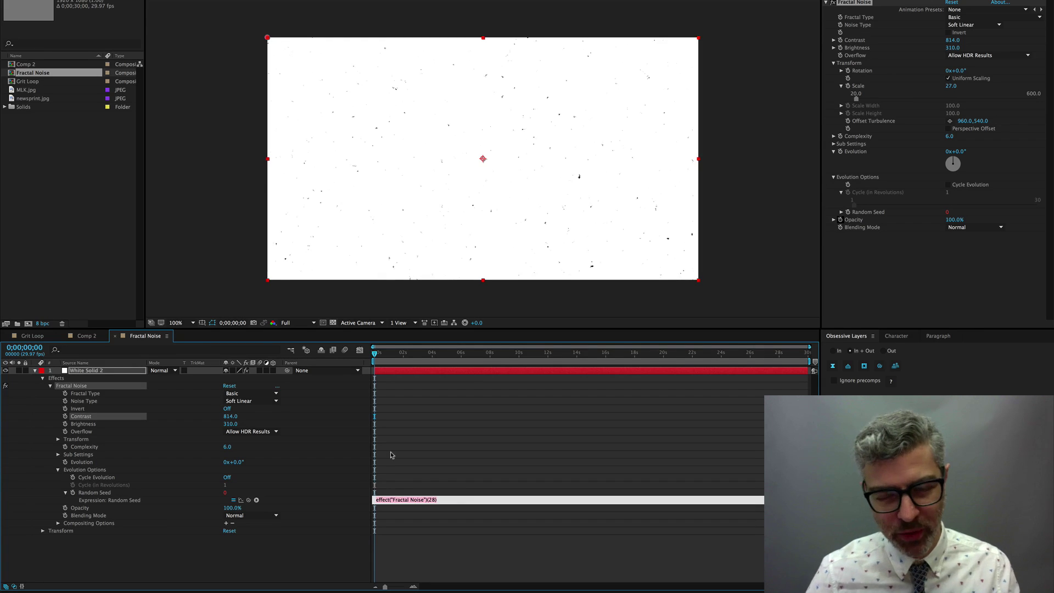
type("time")
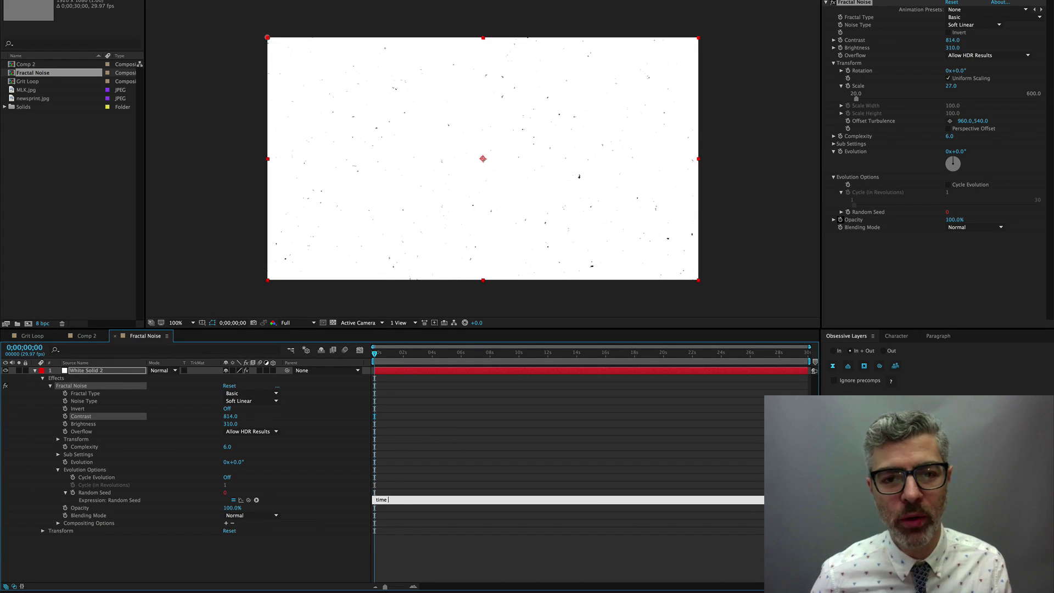
type("*100")
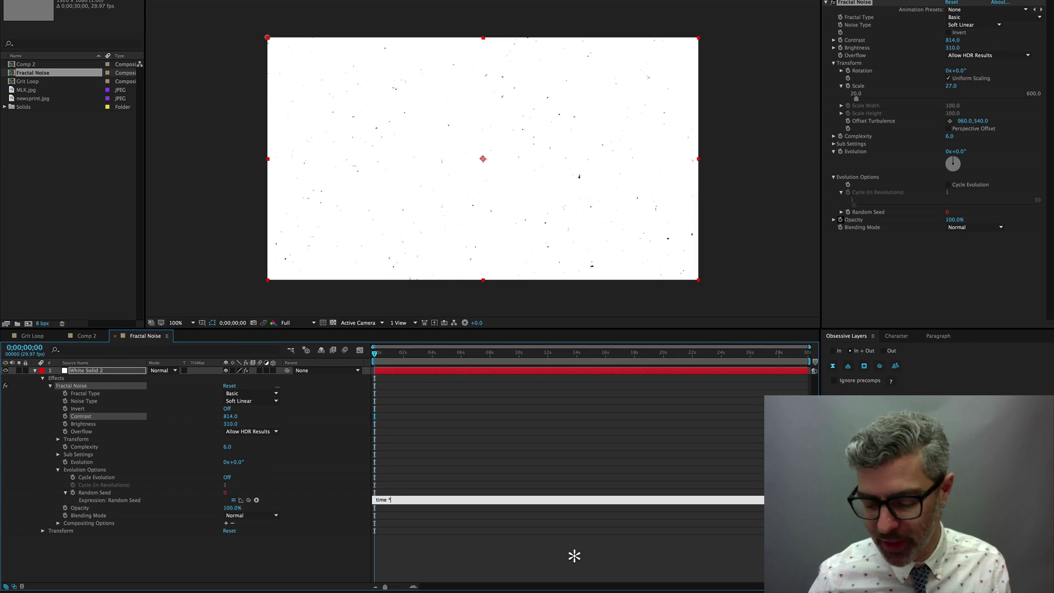
left_click(435, 546)
Go through the Fractal Noise composition frame by frame and play it back to check how the specks change
key("Page_Down")
key("Page_Down")
key("Page_Down")
key("Page_Down")
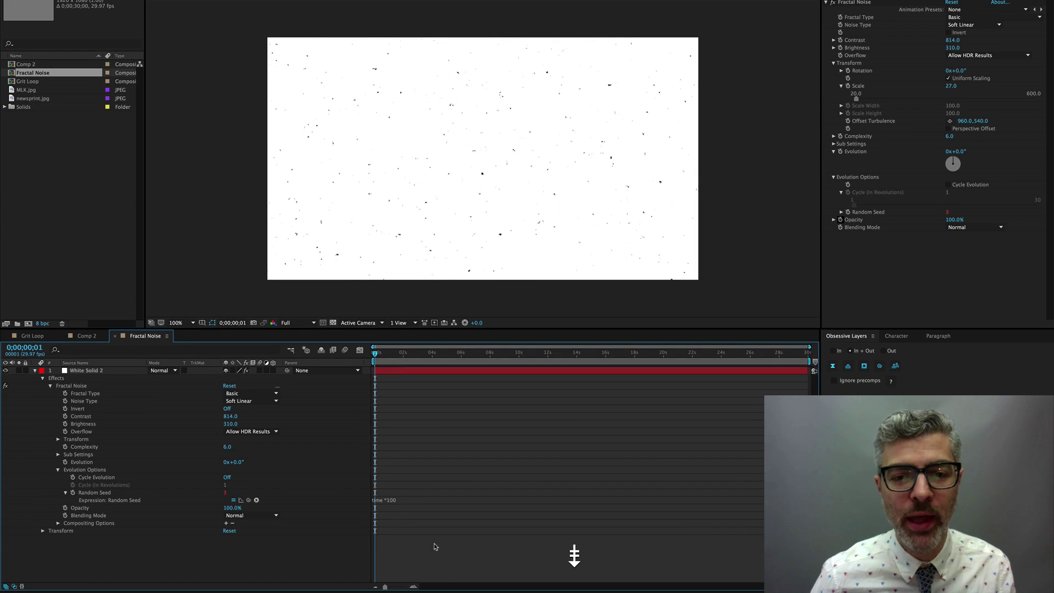
key("Page_Down")
key("Page_Down")
key("Page_Down")
key("Page_Down")
key("Page_Down")
key("Page_Down")
key("Page_Down")
key("Page_Down")
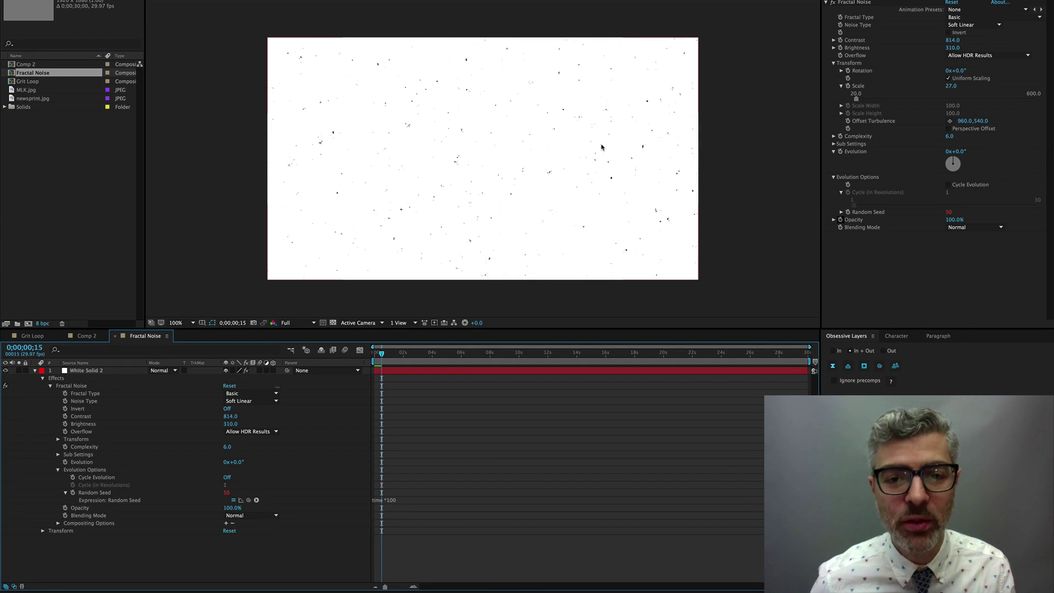
key("space")
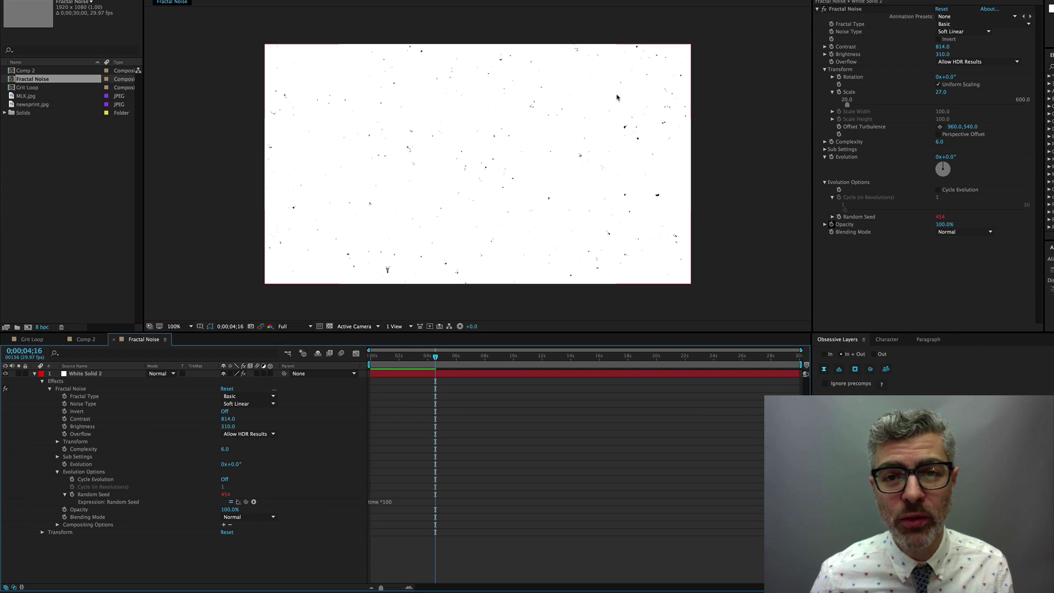
Insert an empty line above time *100 in the Random Seed expression and enlarge the expression field
left_click(374, 502)
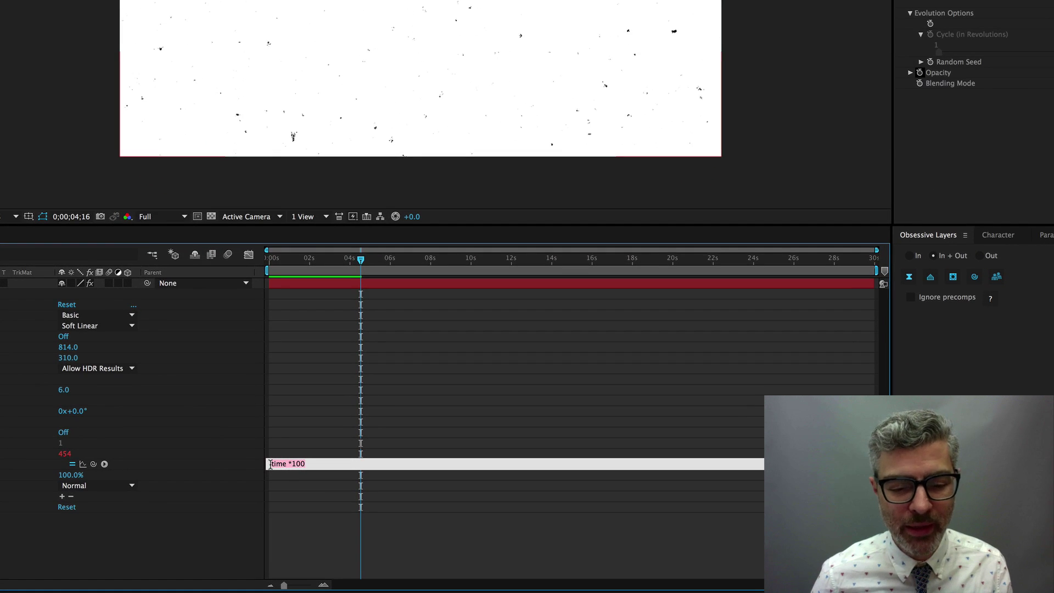
left_click(270, 464)
key("Return")
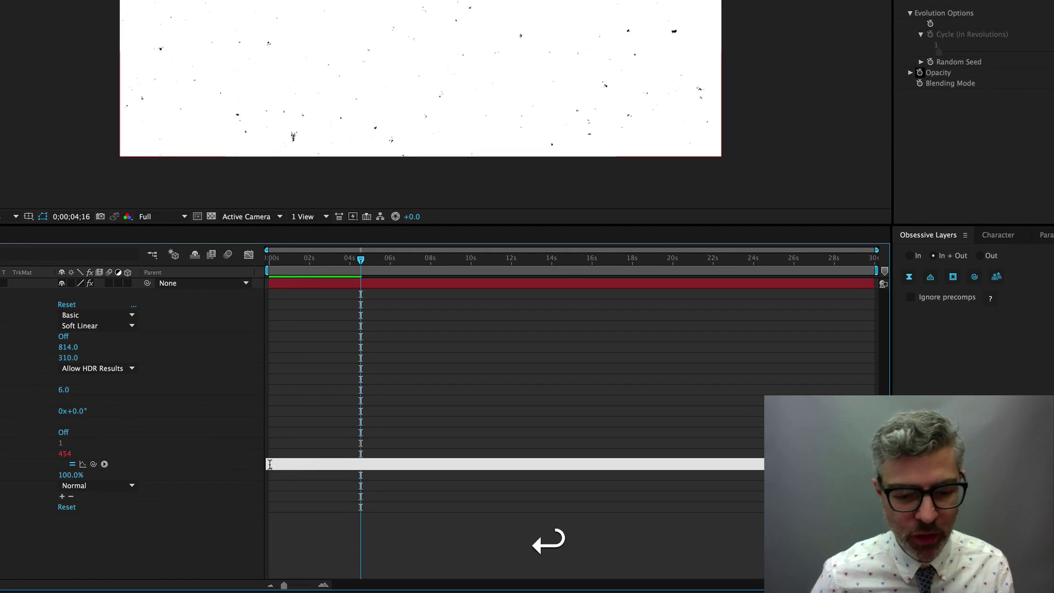
left_click_drag(294, 469, 283, 523)
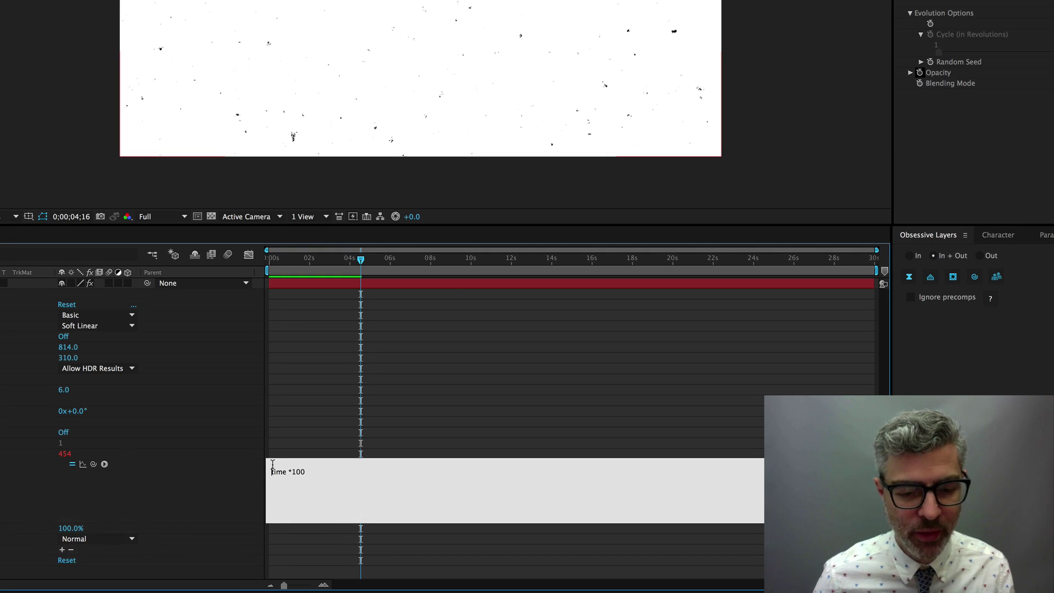
Enter posterizeTime ( 8 ) as the first line of the Random Seed expression and apply it
type("posteize")
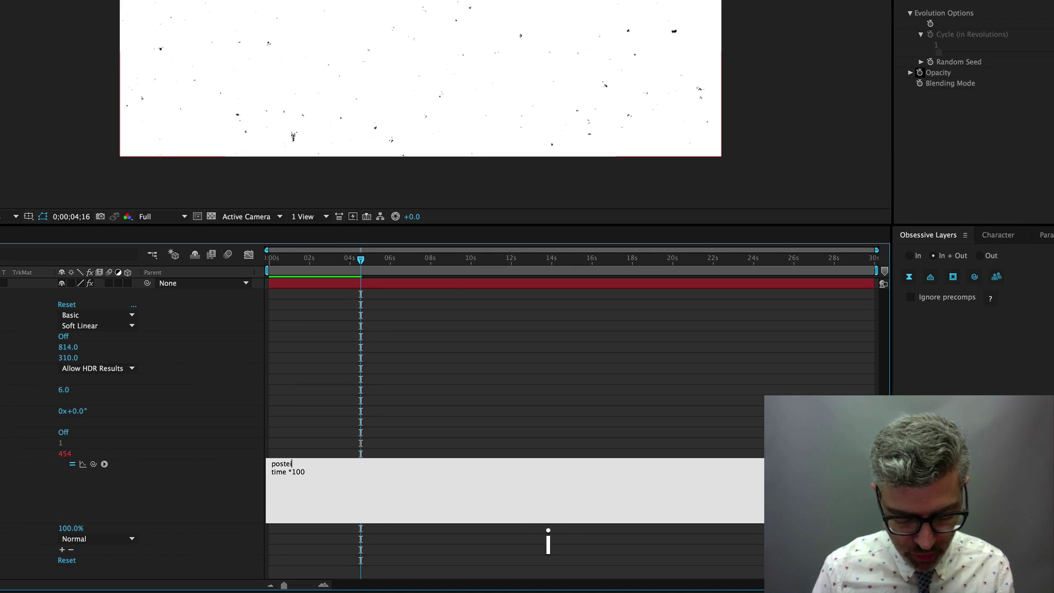
key("BackSpace")
key("BackSpace")
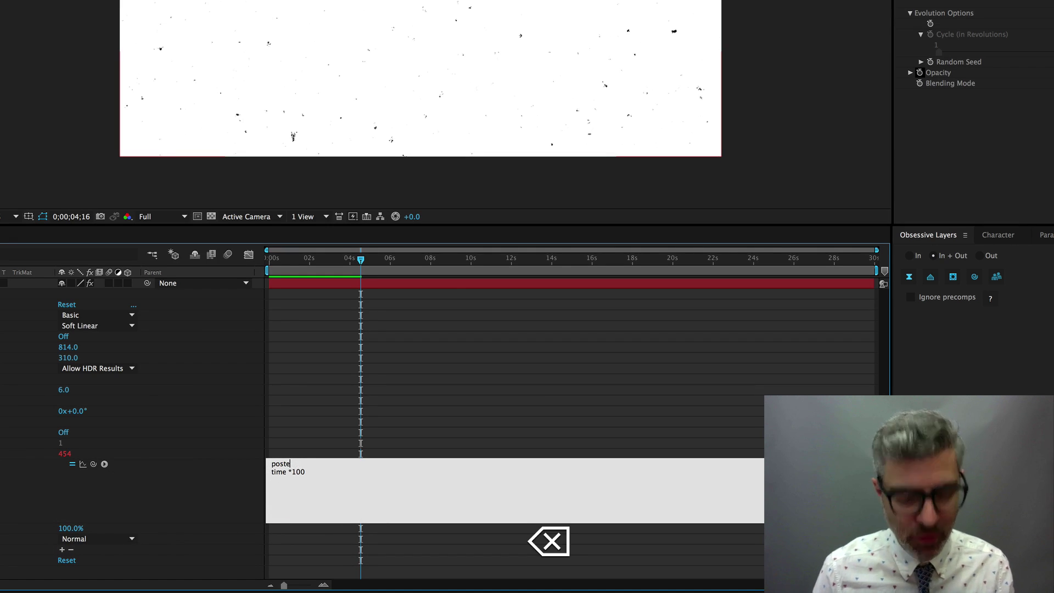
type("rize")
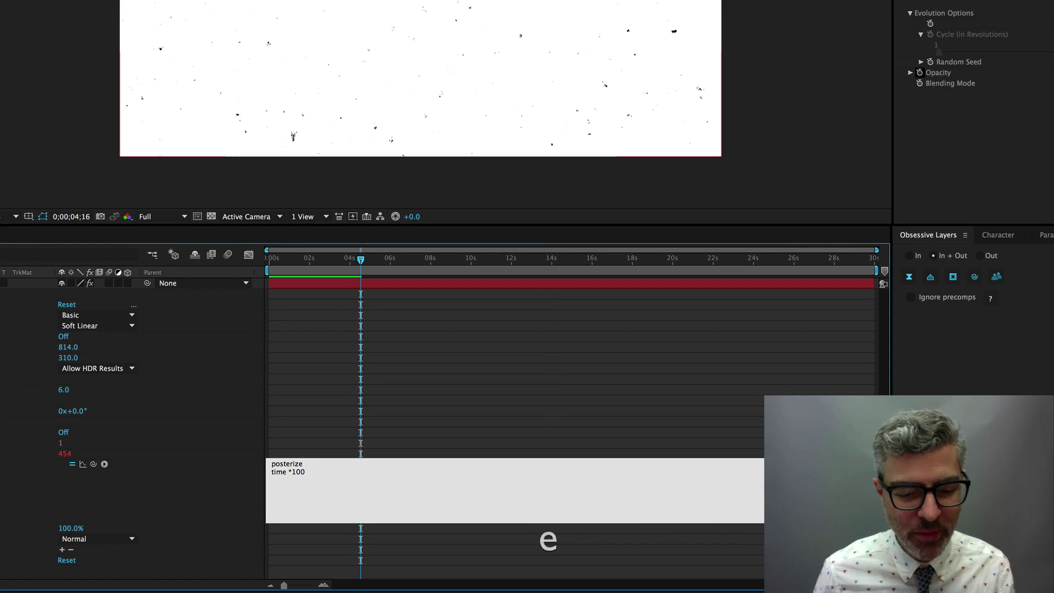
type("T")
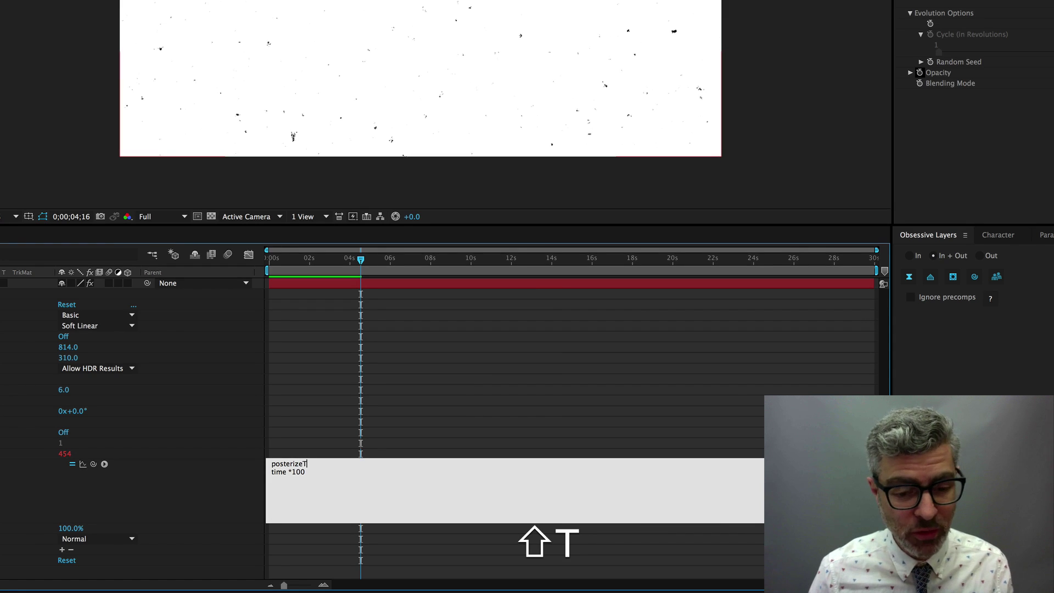
type("ime ")
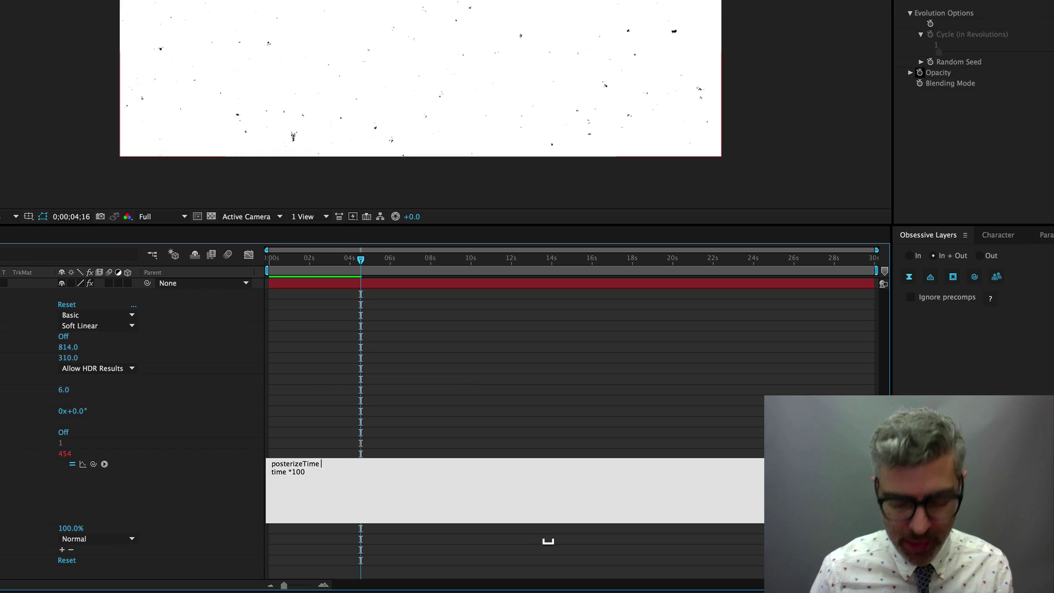
type("(  )")
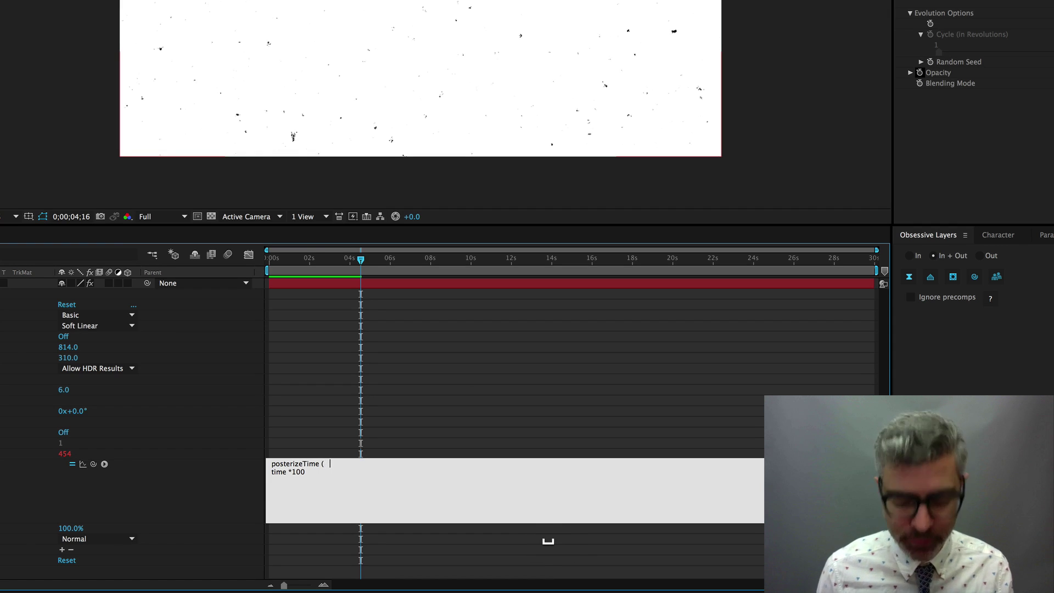
left_click(328, 464)
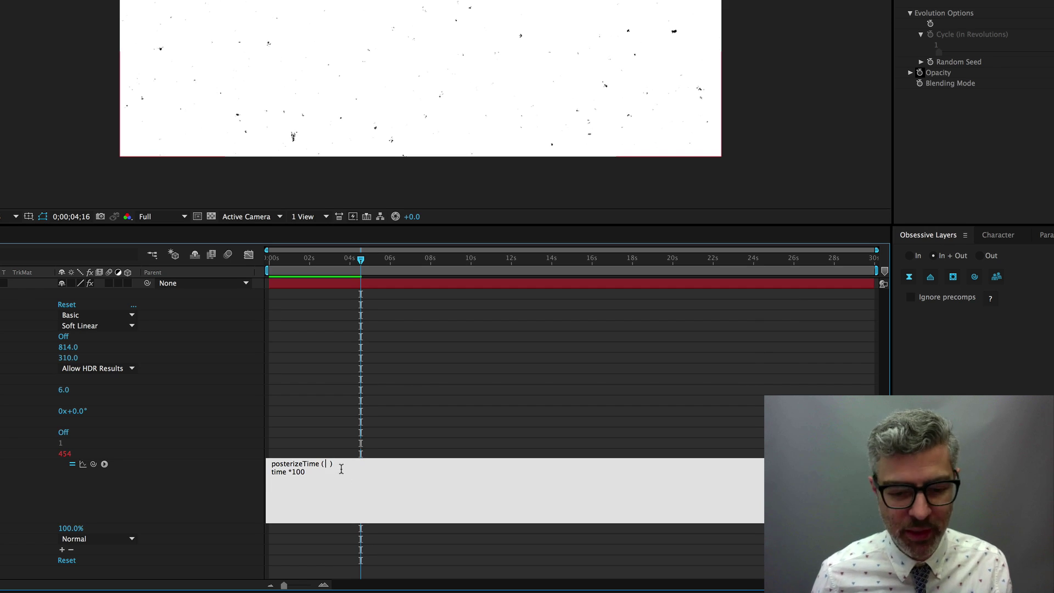
type("8")
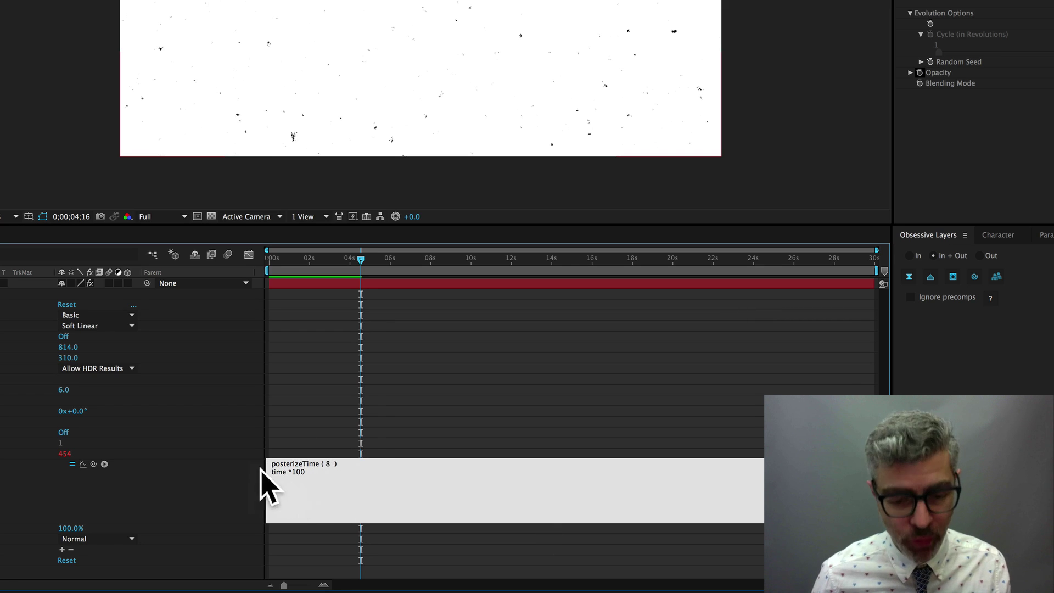
left_click(230, 485)
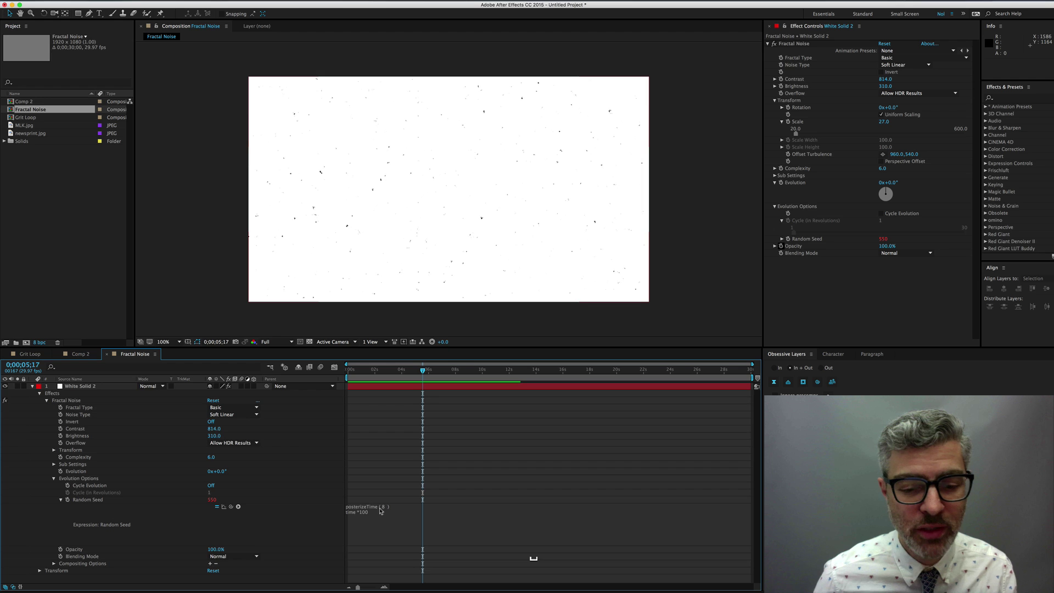
Change the posterizeTime value in the Random Seed expression to 15 and preview the speck animation
left_click(380, 508)
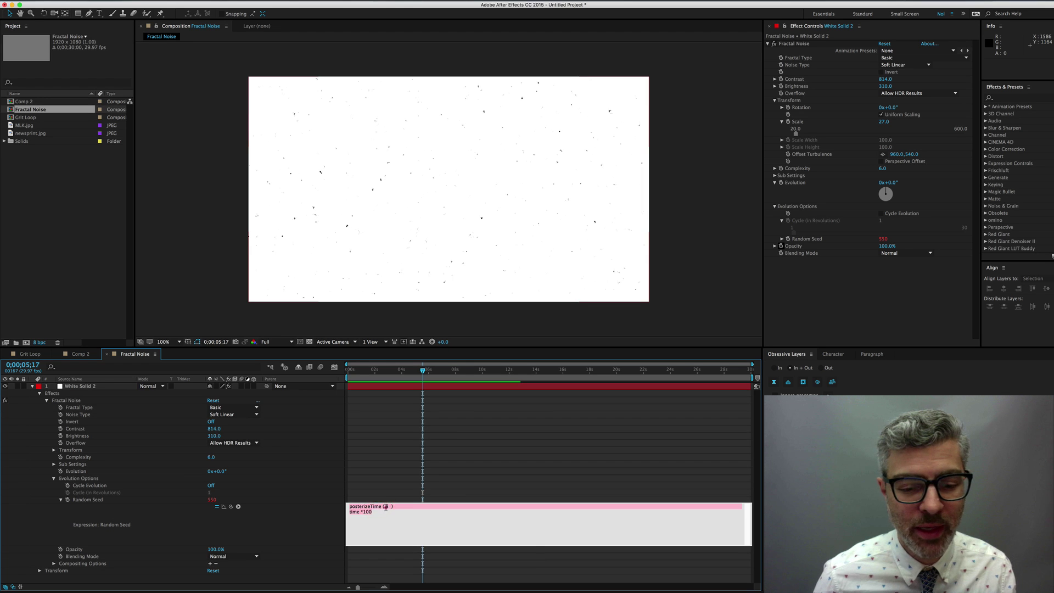
double_click(386, 507)
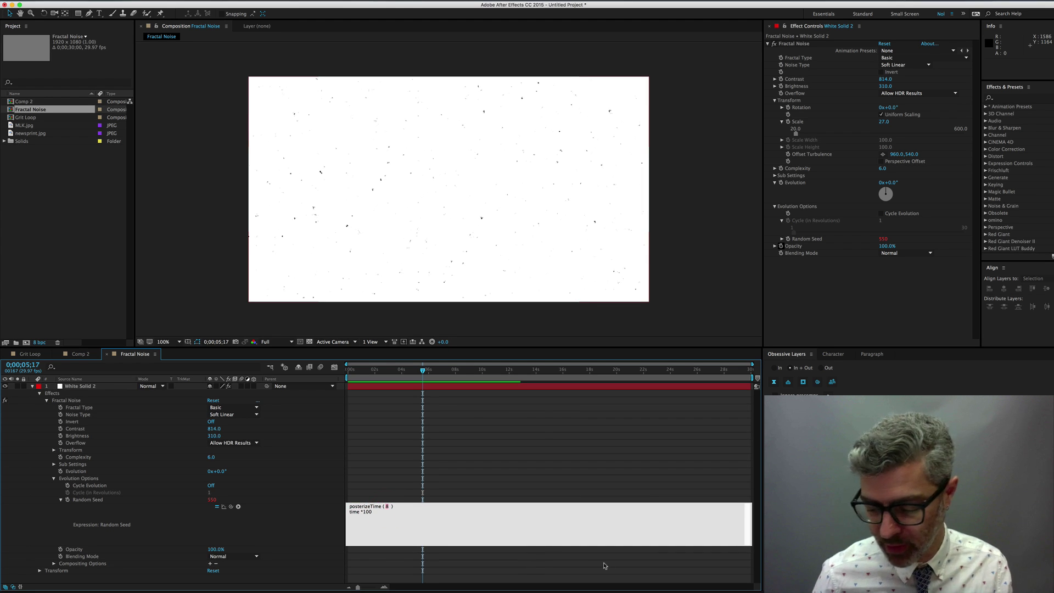
type("15")
key("KP_Enter")
left_click(478, 373)
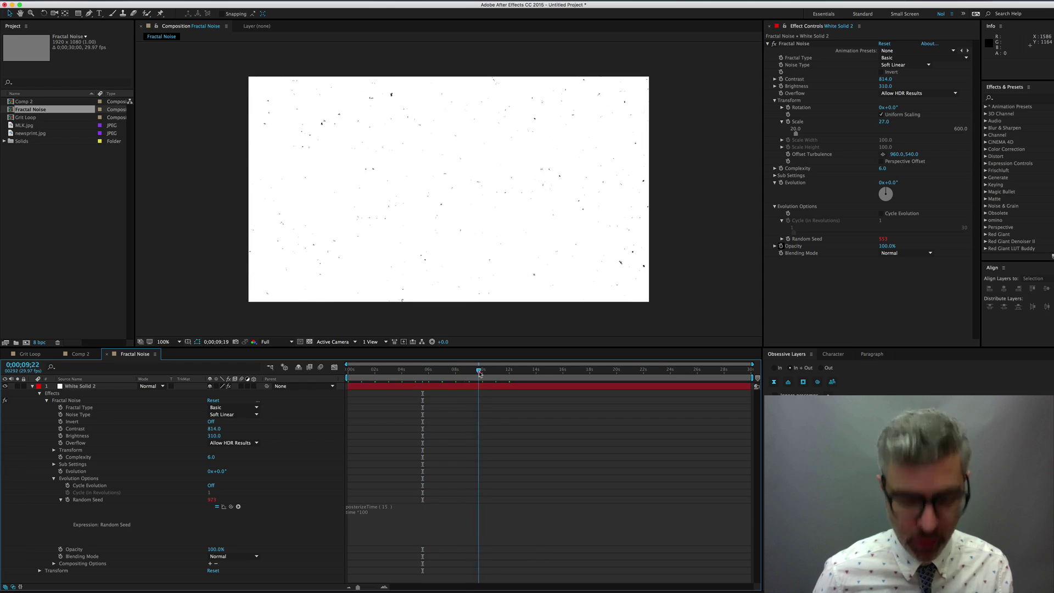
key("KP_0")
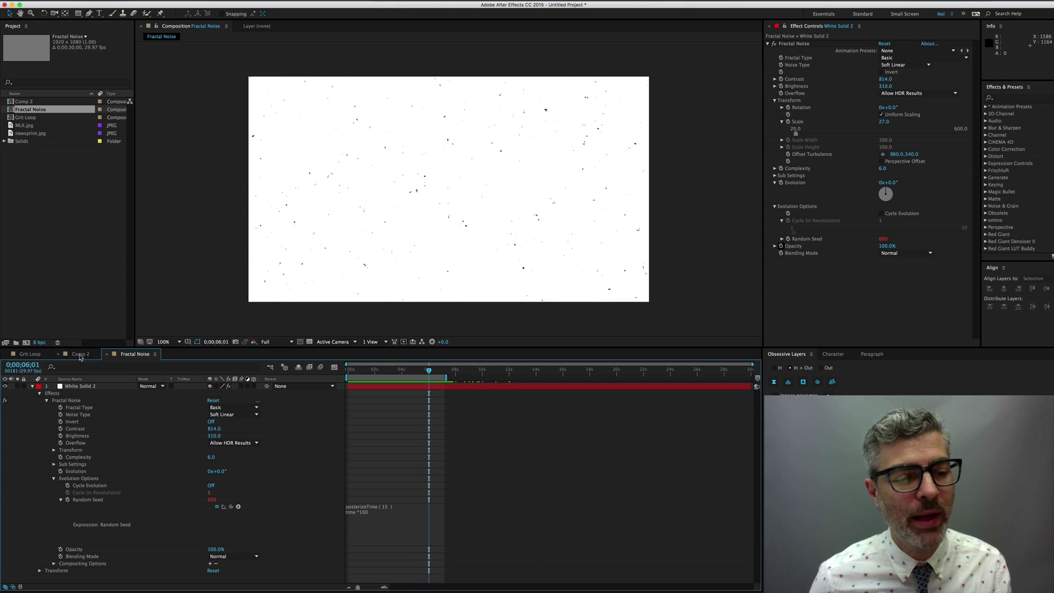
Delete the Grit Loop layer from Comp 2
left_click(80, 354)
left_click(69, 386)
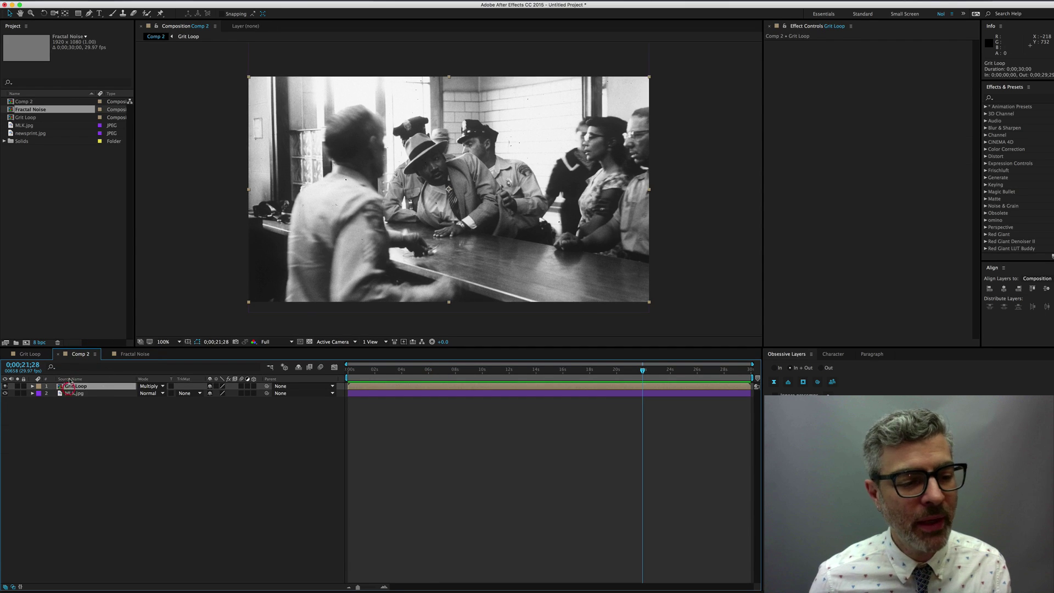
key("BackSpace")
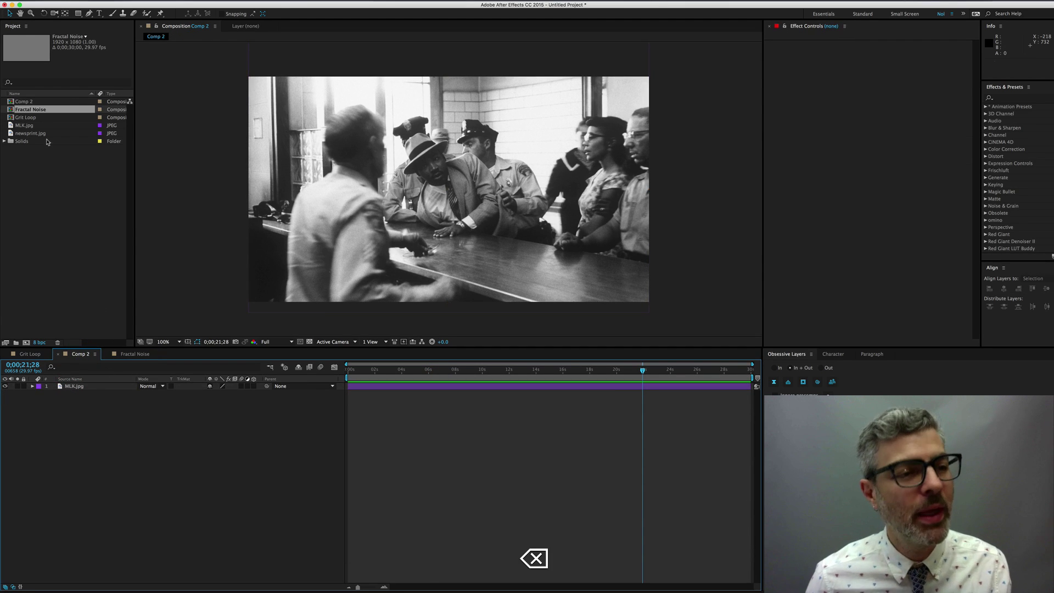
Add the Fractal Noise composition above the MLK.jpg layer in Comp 2 and set its blending mode to Multiply
left_click(16, 109)
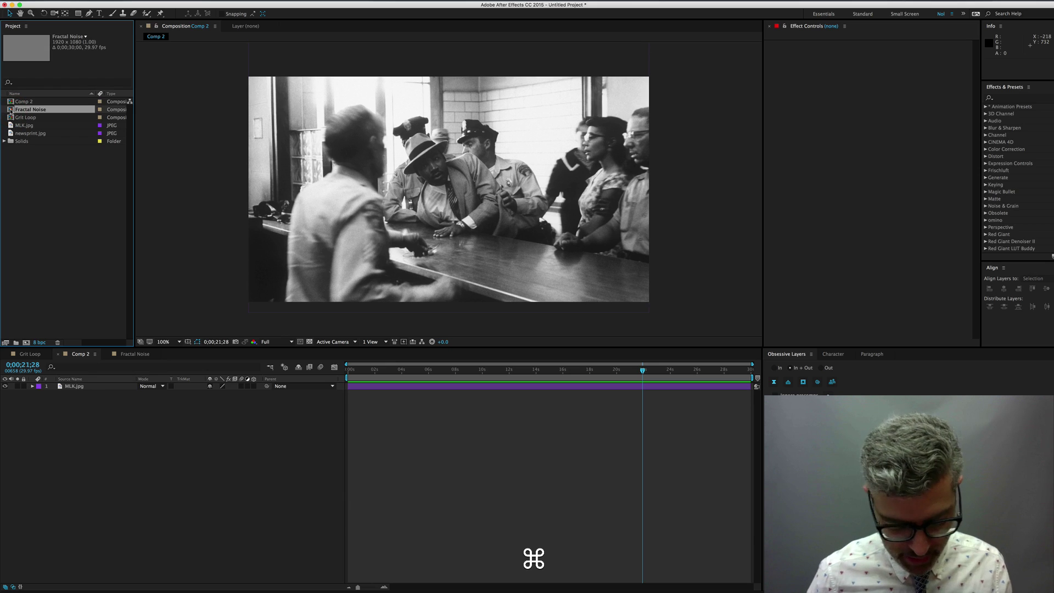
key("super+slash")
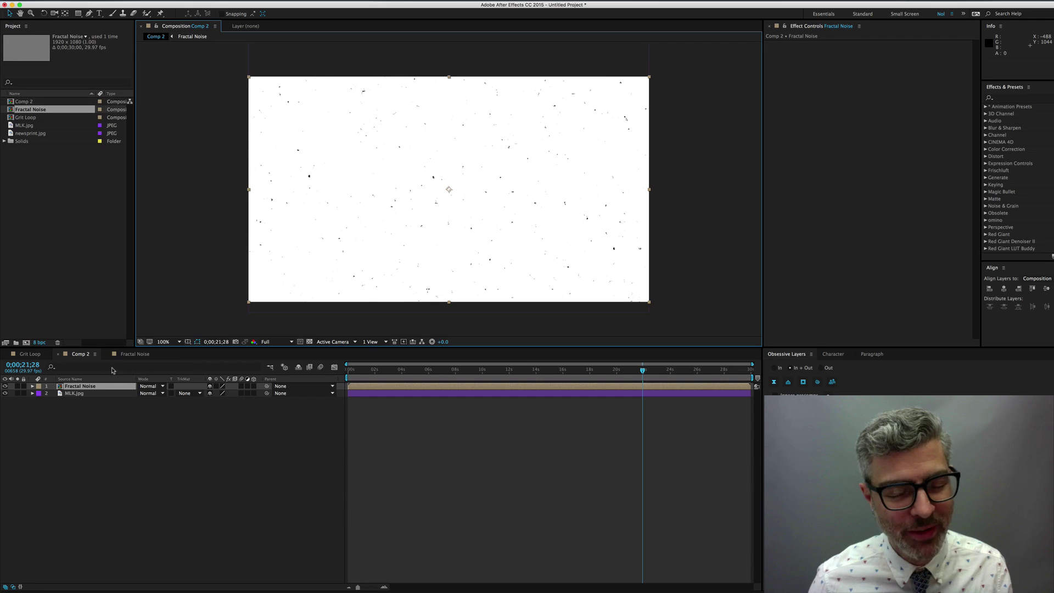
left_click(149, 386)
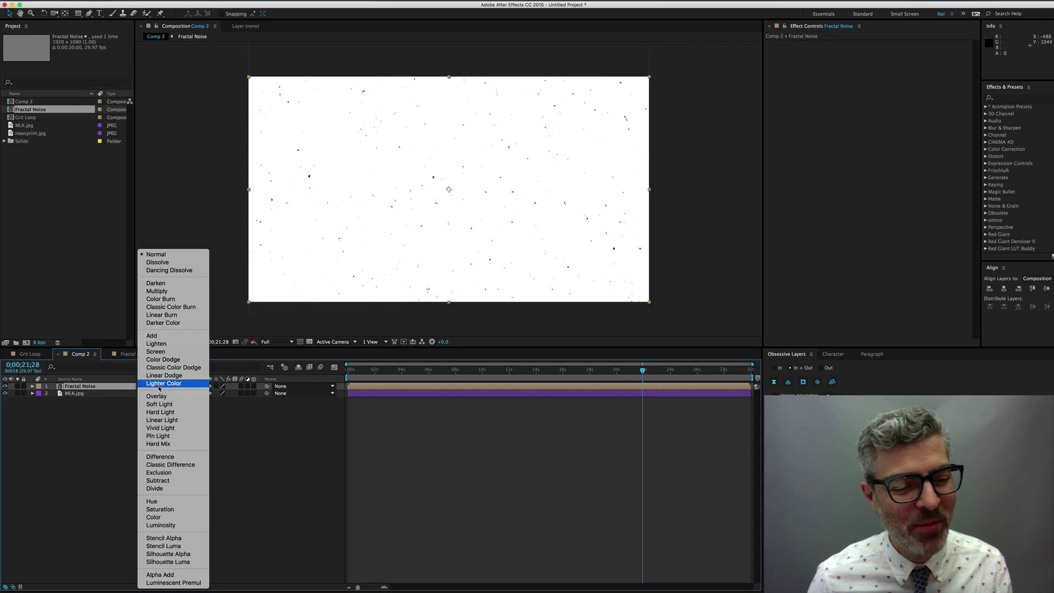
left_click(157, 291)
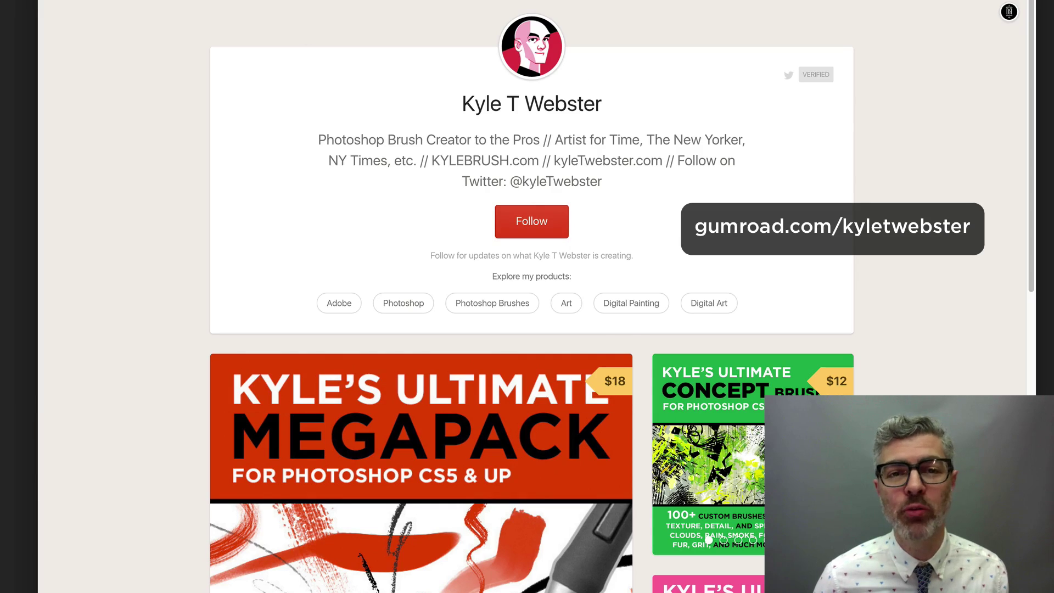
Browse the Photoshop brush packs on the gumroad.com/kyletwebster page
scroll(604, 333, "down", 15)
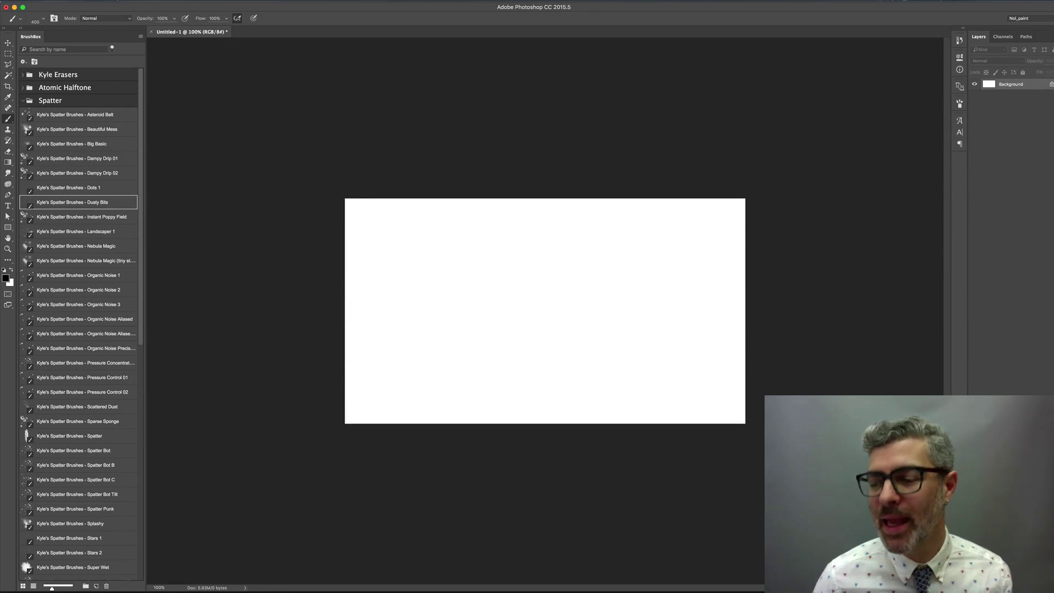
Switch to Photoshop, add a new layer above the Background and paint Dusty Bits specks on the canvas left of centre
key("alt+shift+super+n")
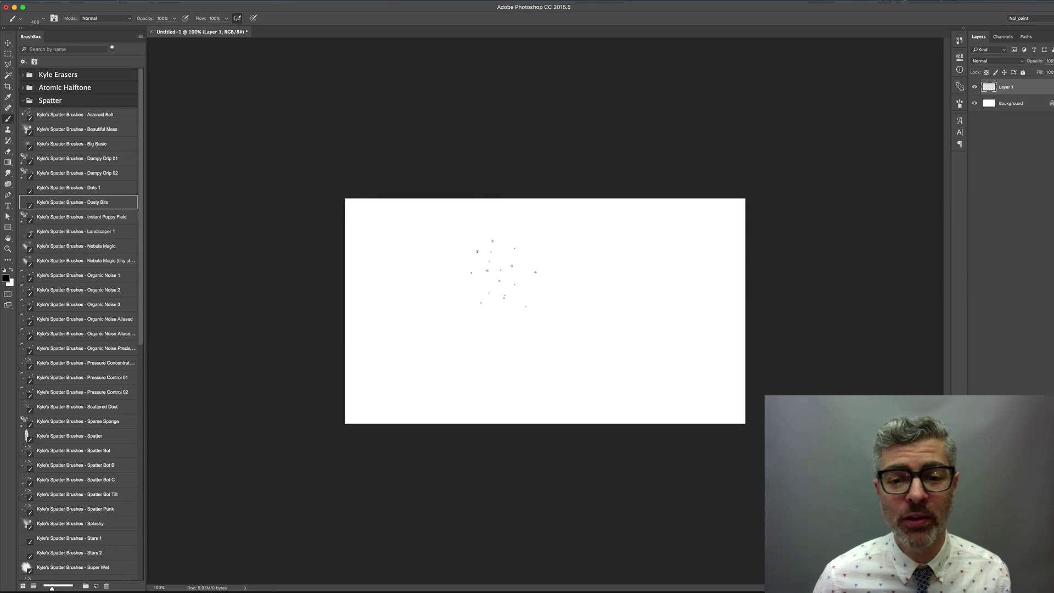
left_click_drag(468, 265, 508, 362)
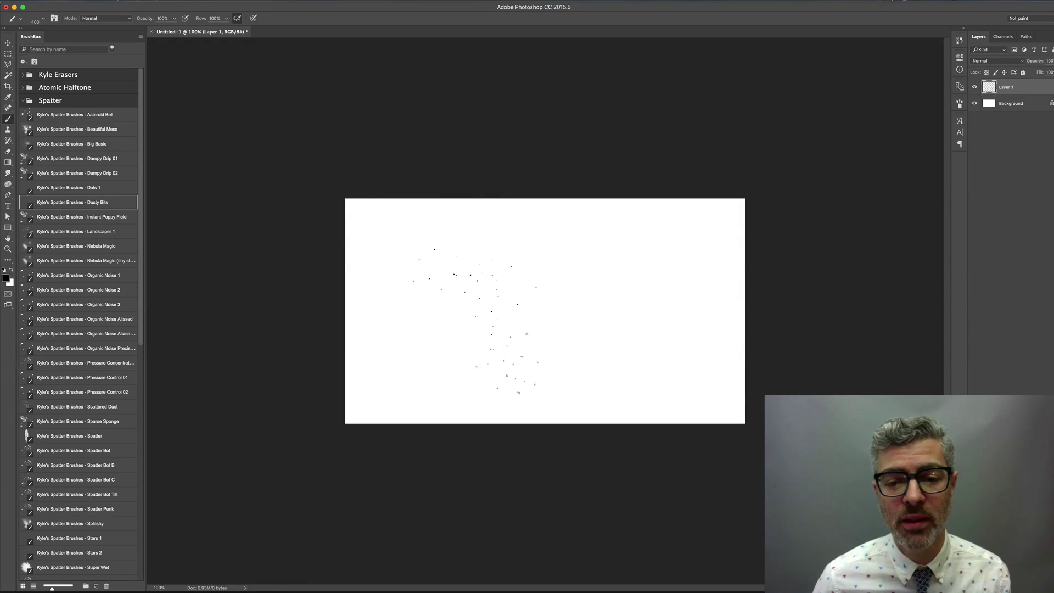
left_click_drag(466, 275, 483, 351)
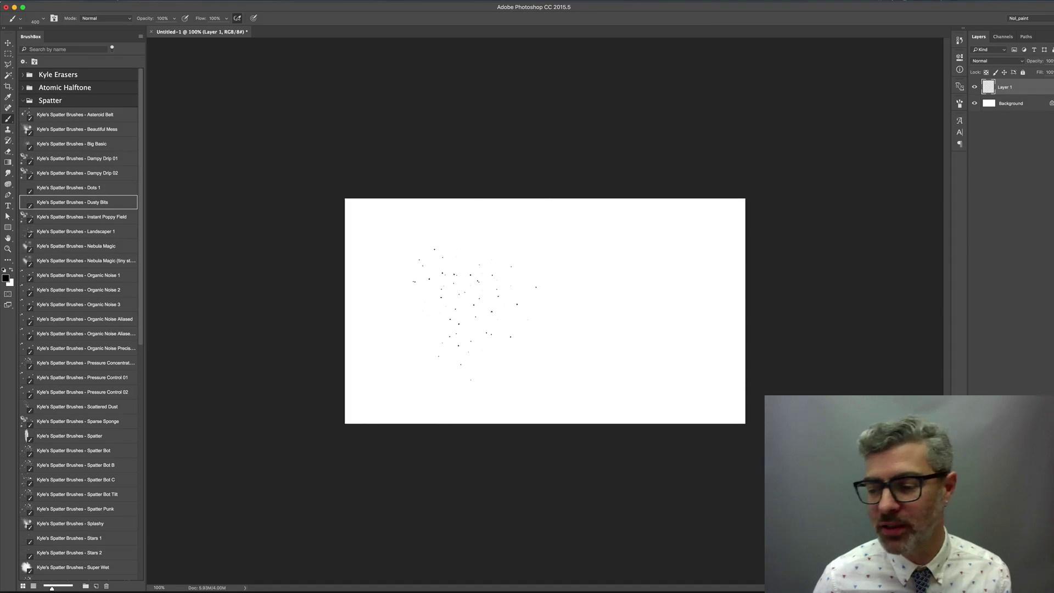
Paint Dusty Bits specks right of centre on a second new layer and Dots 1 specks around the centre on a third
key("super+shift+alt+n")
left_click(642, 291)
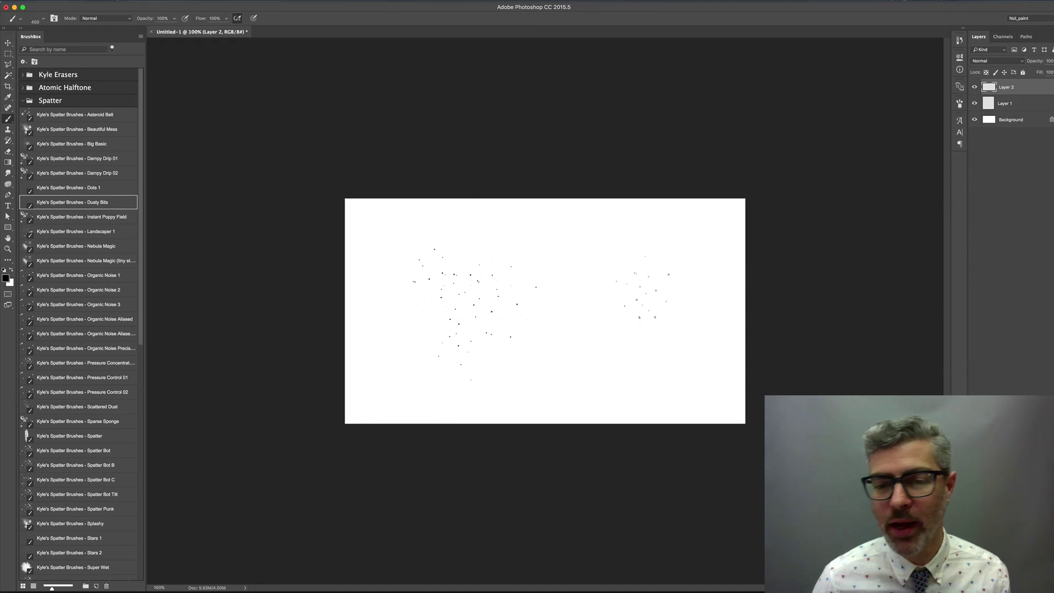
left_click_drag(599, 296, 719, 403)
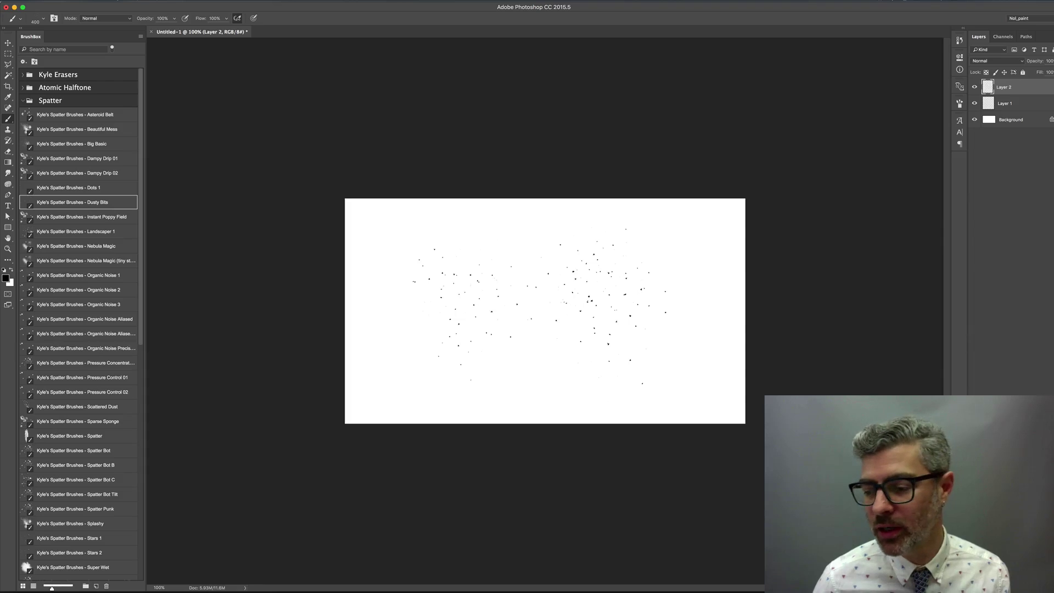
key("super+z")
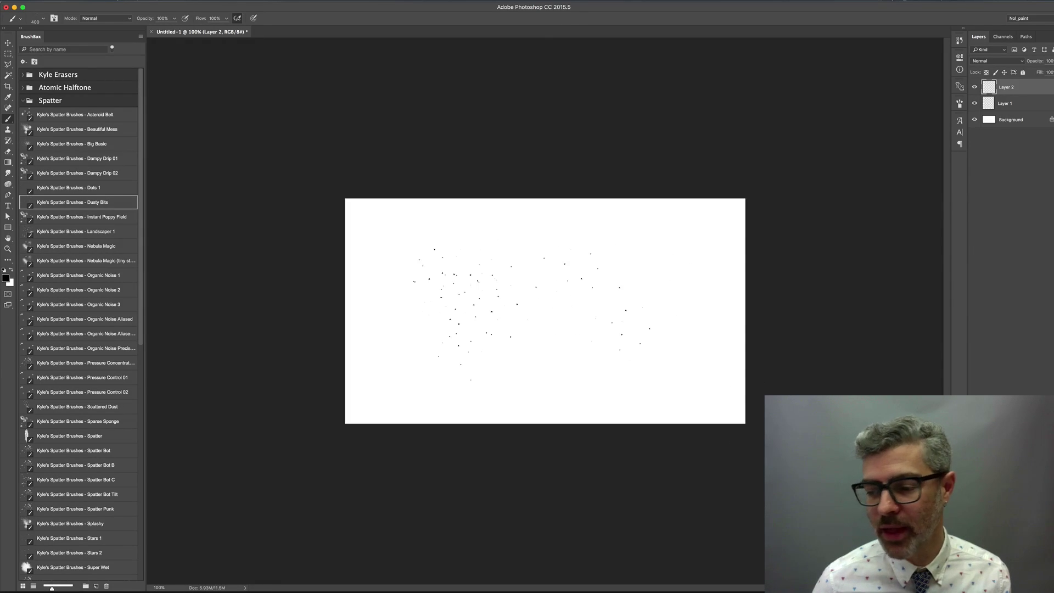
key("super+shift+alt+n")
left_click(129, 192)
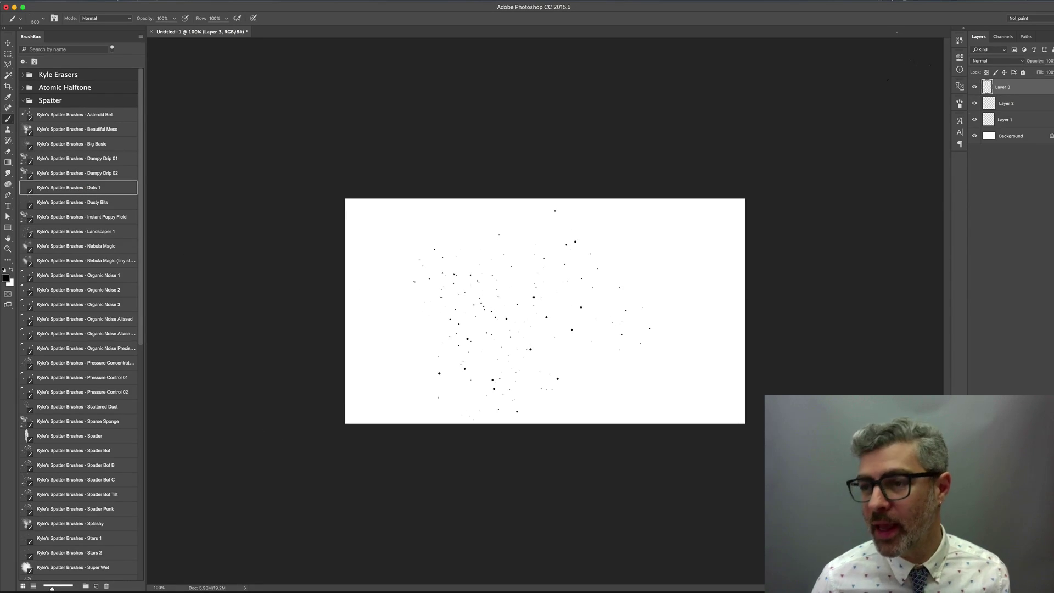
Add a fourth layer and paint Dusty Bits specks down the right side of the canvas, undoing the trial strokes
key("super+alt+shift+n")
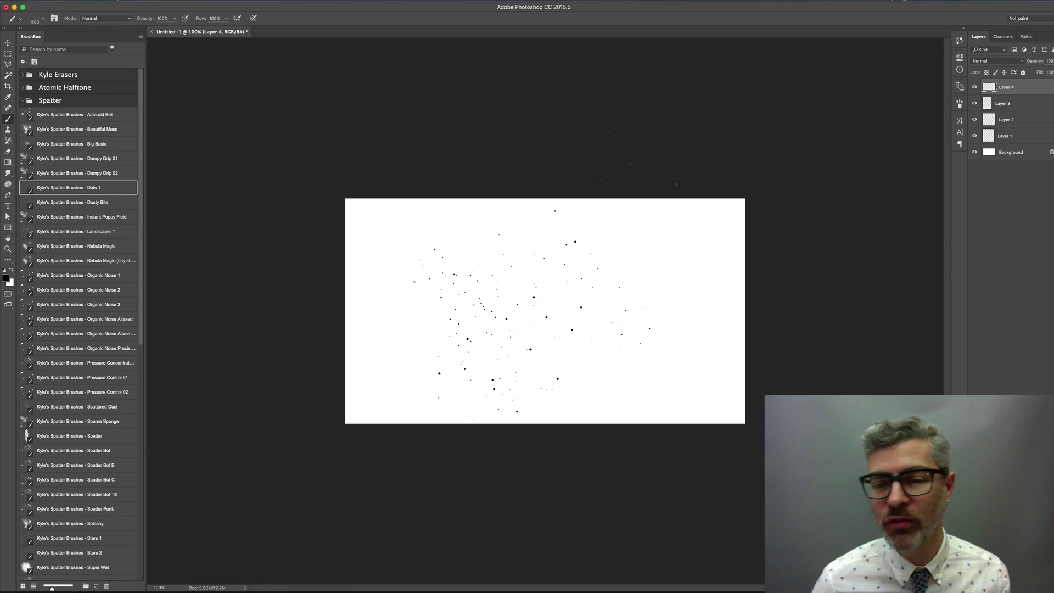
key("super+z")
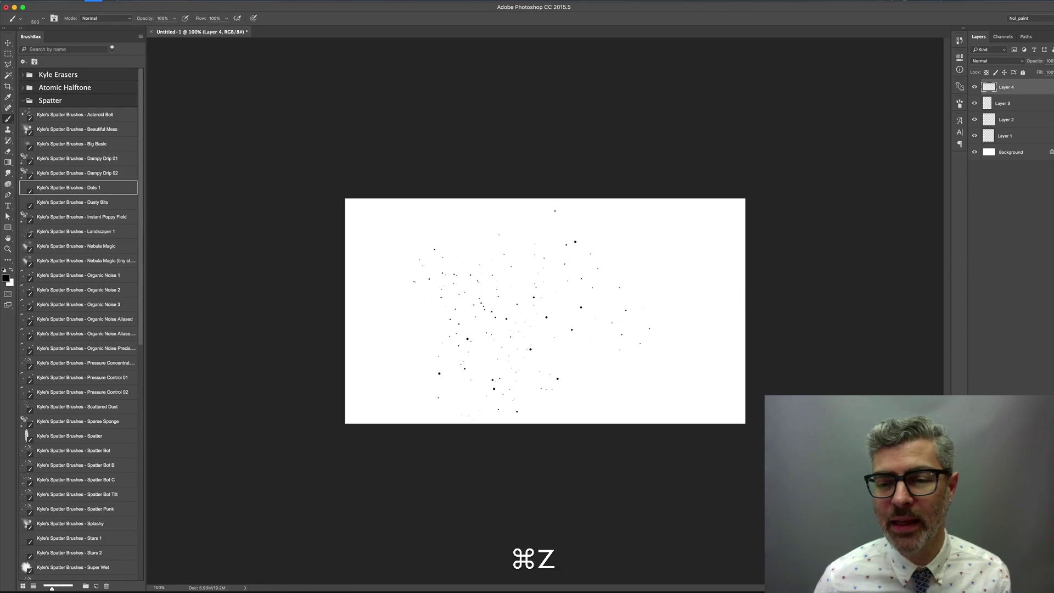
key(".")
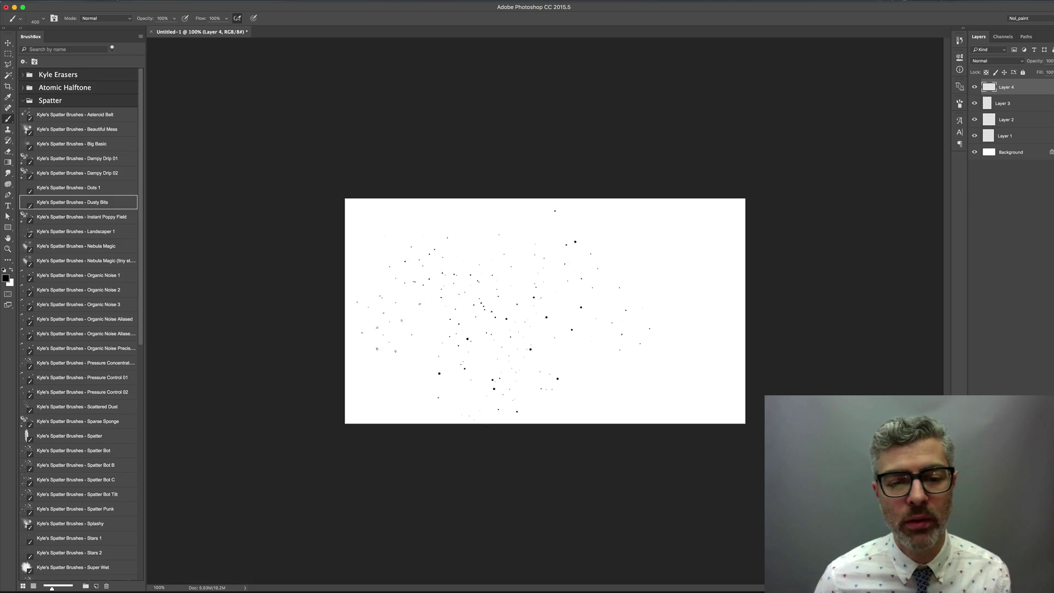
key("super+z")
left_click_drag(666, 240, 689, 379)
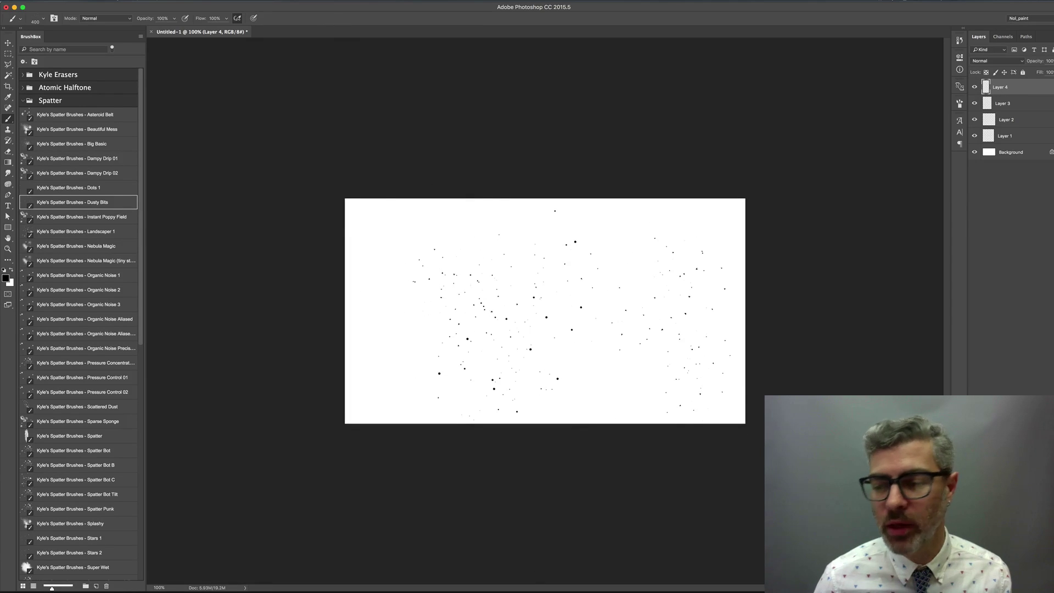
Add two more layers, painting Dusty Bits specks down the canvas's left side on one and across its upper part on the other
key("super+alt+shift+n")
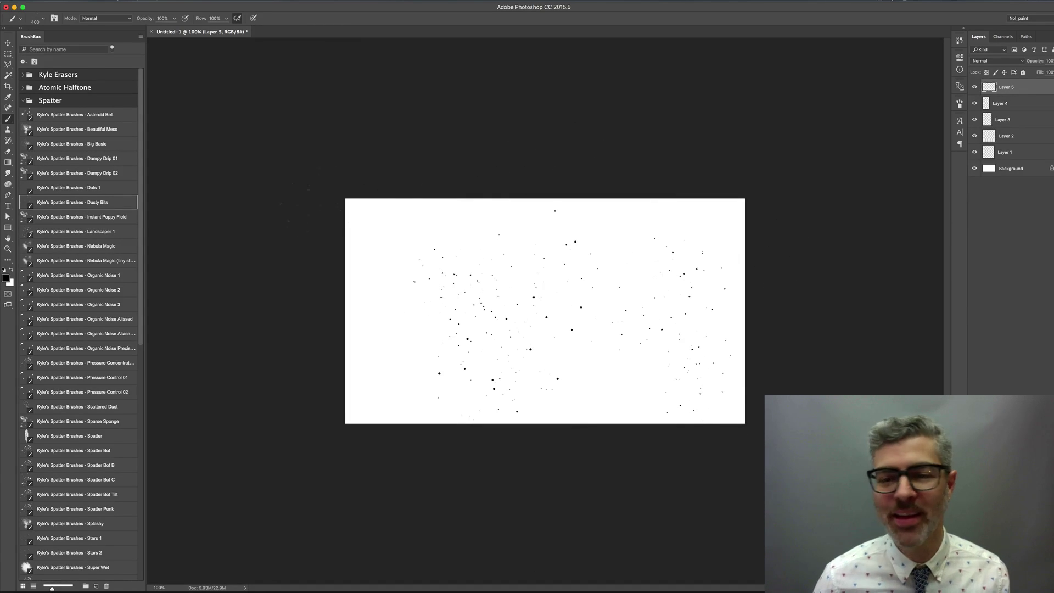
left_click_drag(368, 237, 392, 398)
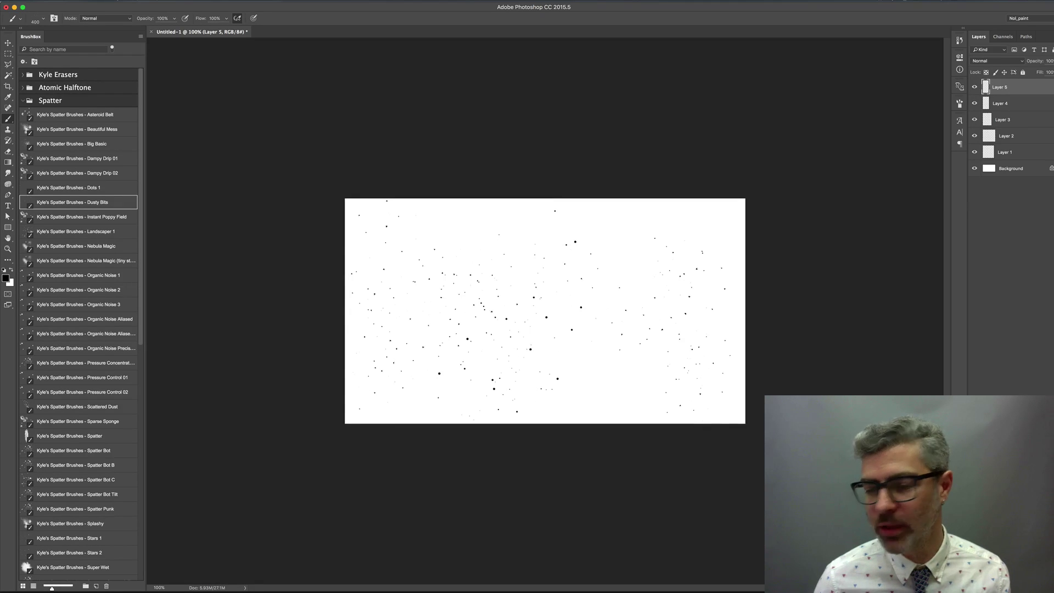
key("super+alt+shift+n")
left_click_drag(417, 236, 736, 269)
key("super+z")
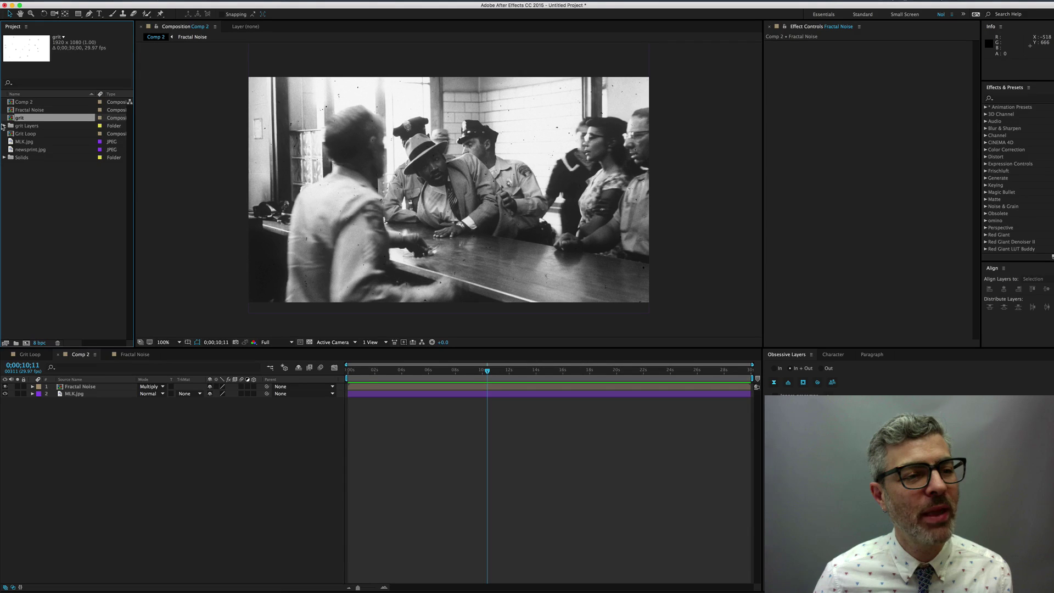
Switch to After Effects, expand the grit Layers folder, open the grit composition and lock its Background layer
left_click(5, 126)
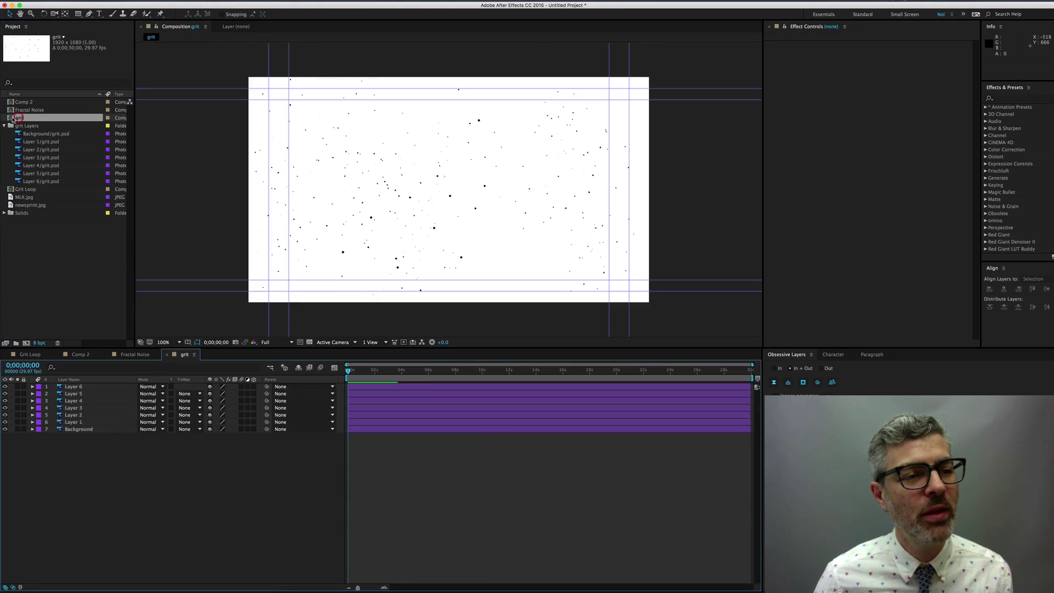
double_click(21, 118)
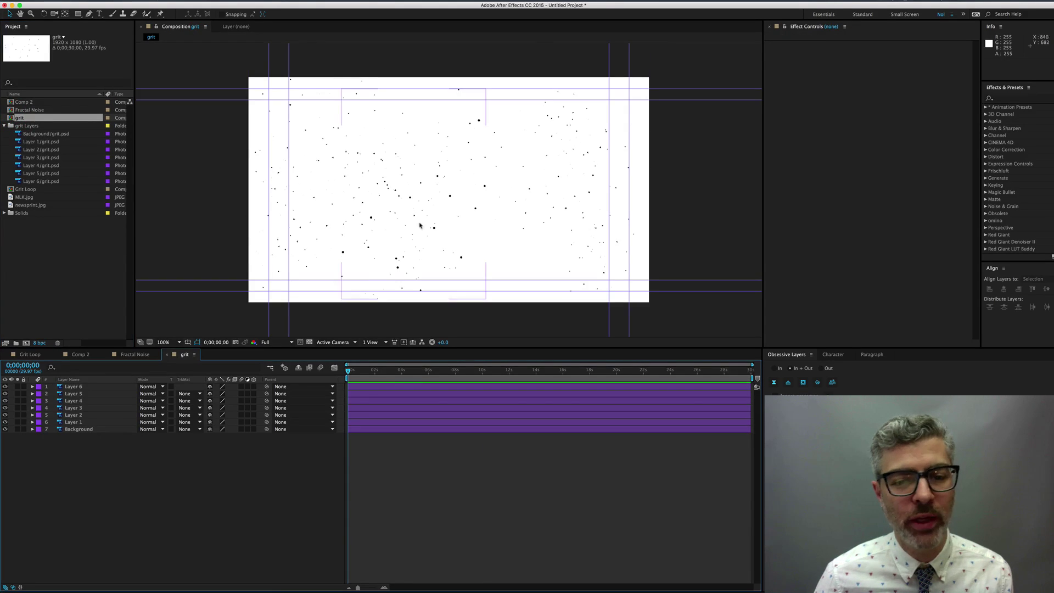
left_click(80, 429)
left_click(24, 429)
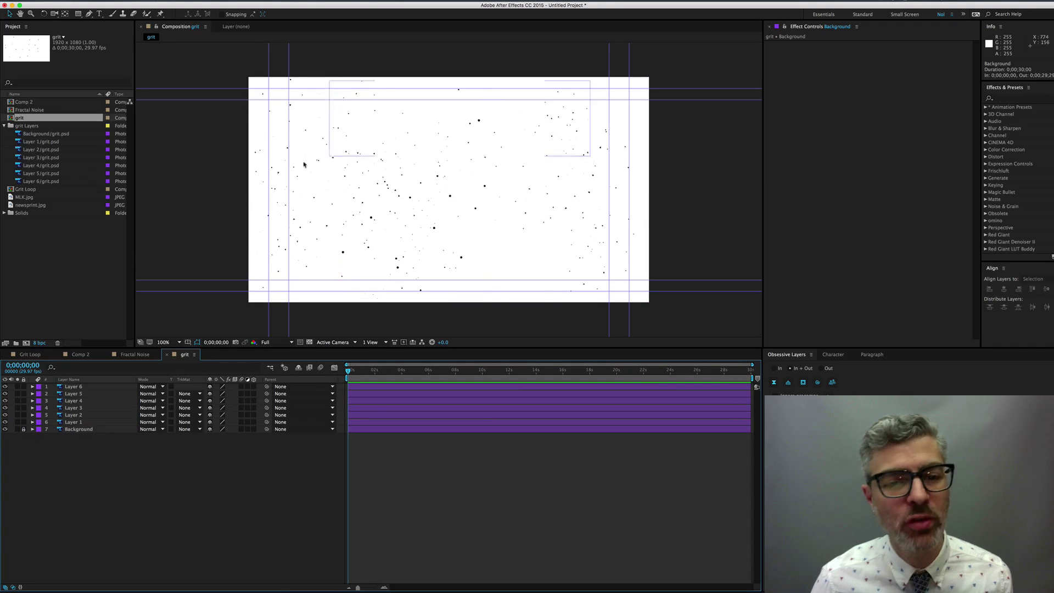
Hide Layers 1 through 5 in the grit composition, leaving only Layer 6 and the Background visible
left_click(5, 422)
left_click(5, 422)
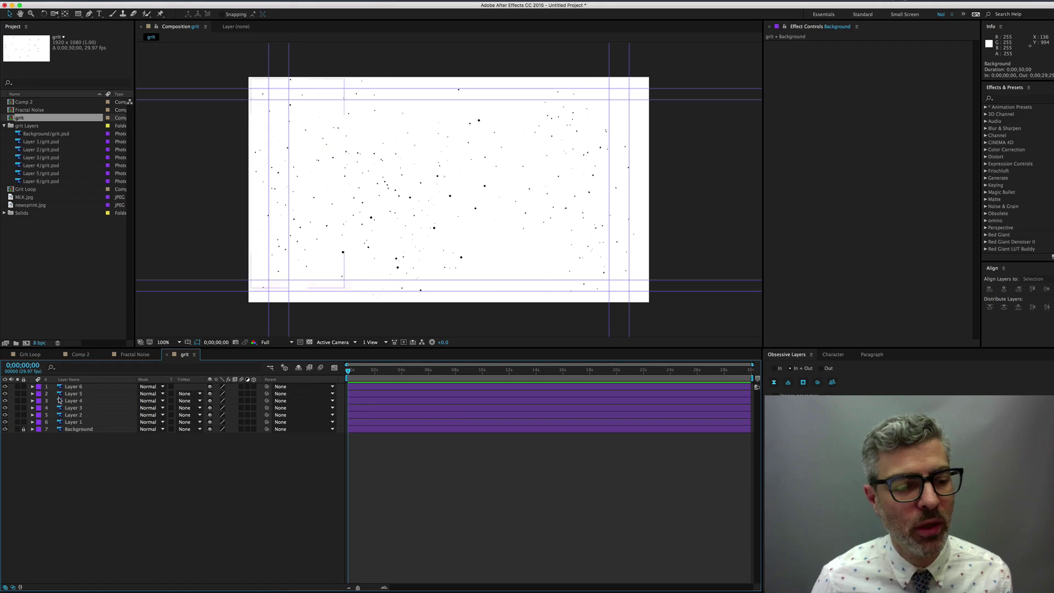
left_click(81, 387)
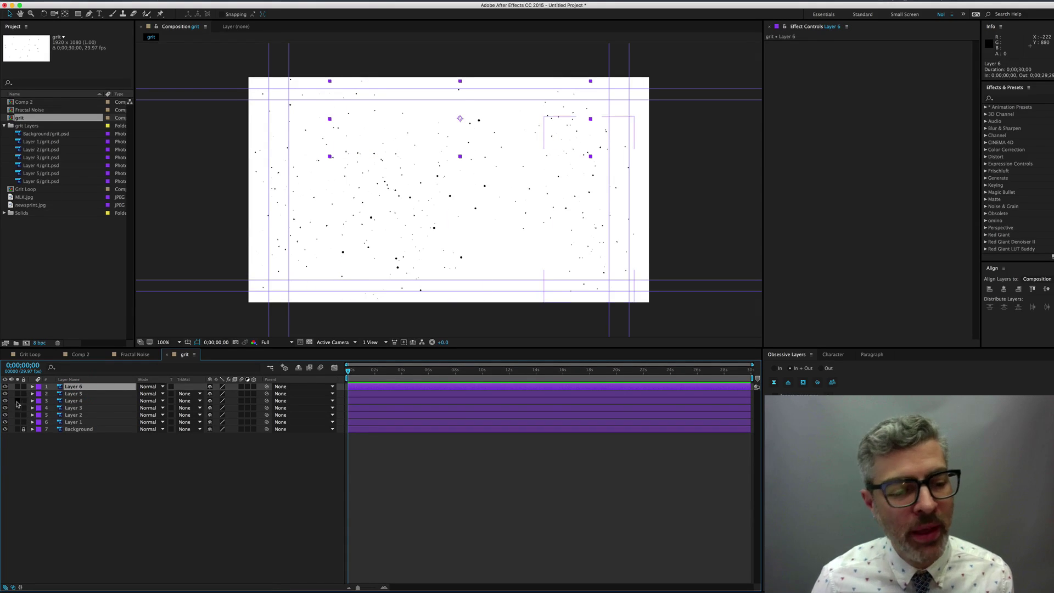
left_click_drag(5, 393, 5, 423)
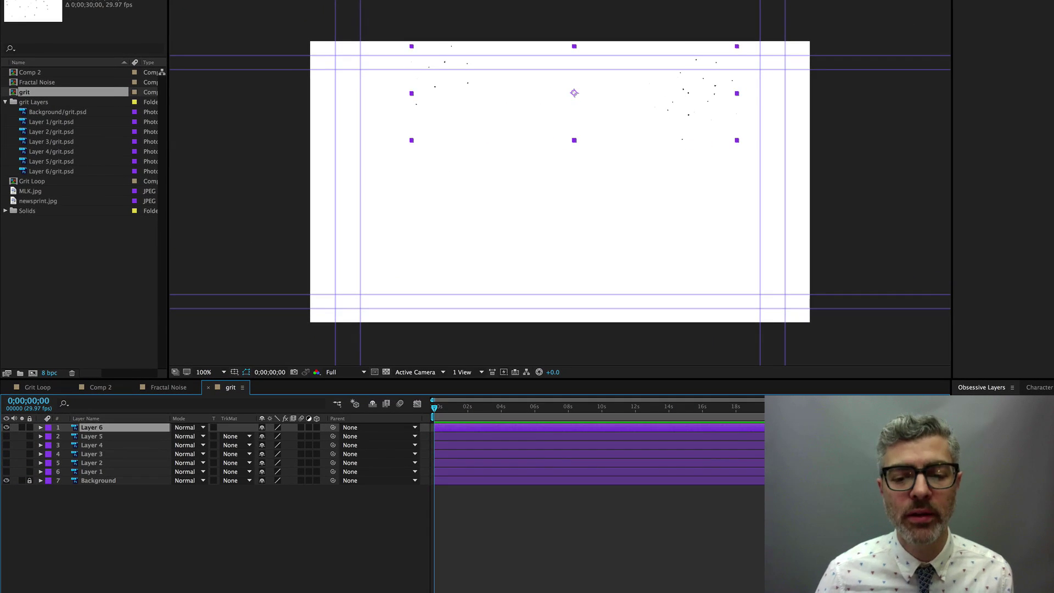
left_click(591, 312)
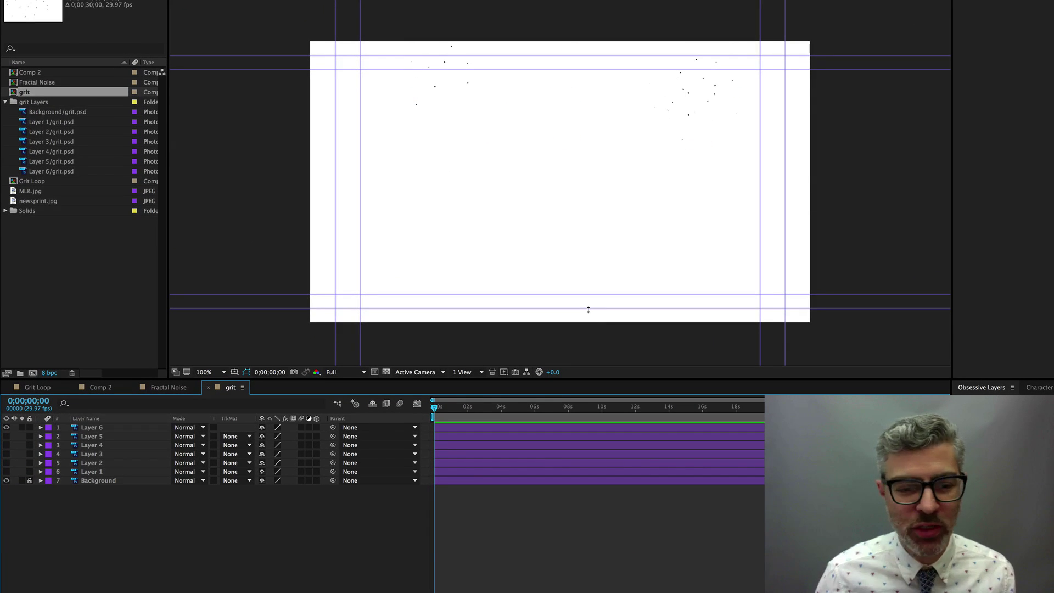
Reveal the Position properties of Layers 1 through 6 and separate their dimensions into X and Y
left_click(137, 426)
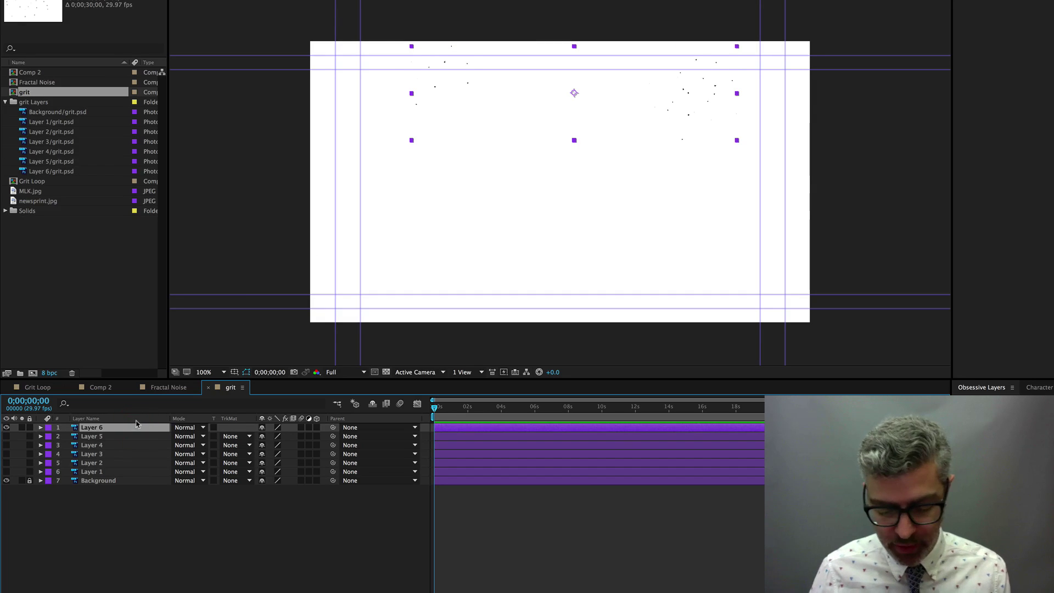
left_click(106, 472, "shift")
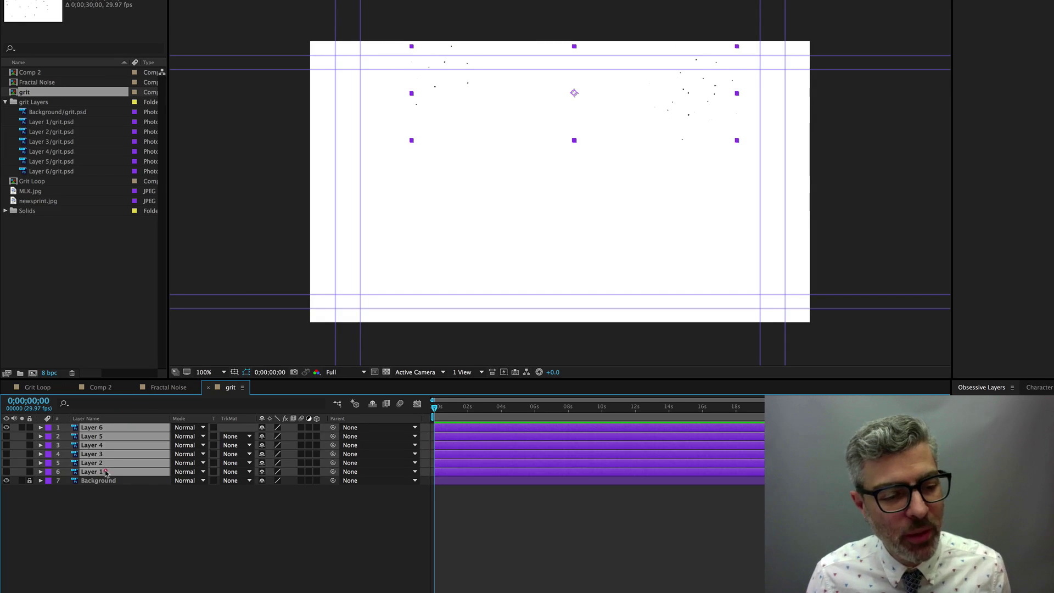
key("p")
left_click(86, 436)
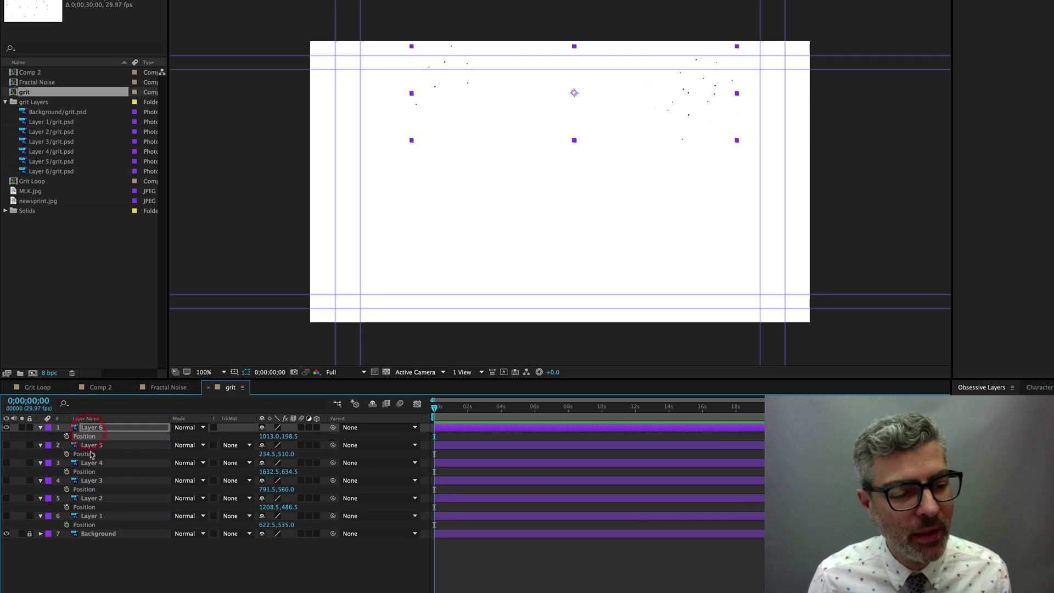
left_click(90, 454, "shift")
left_click(90, 471, "shift")
left_click(85, 489, "shift")
left_click(85, 507, "shift")
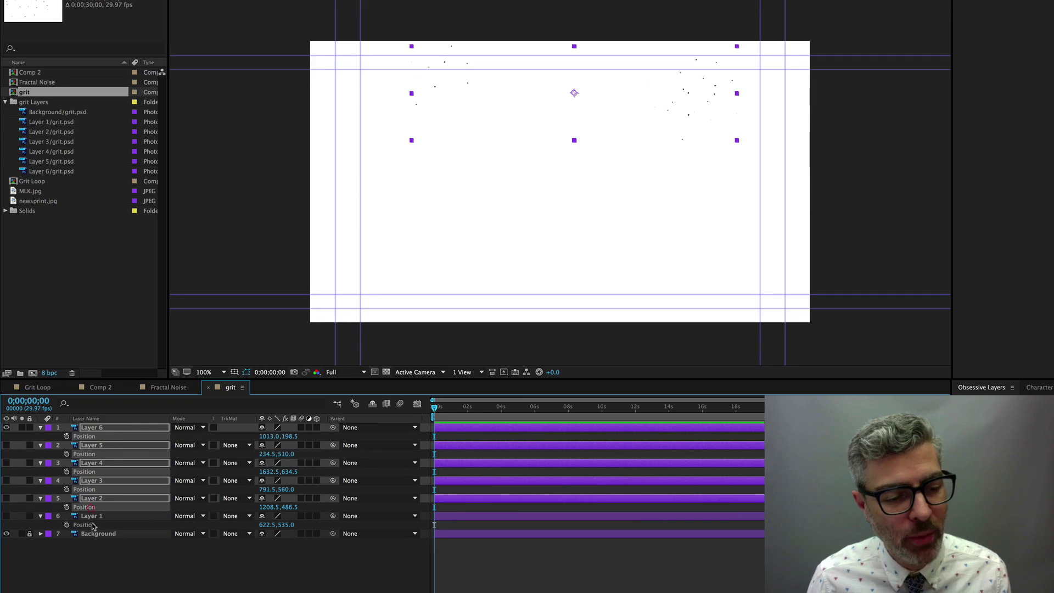
left_click(88, 524, "shift")
right_click(84, 438)
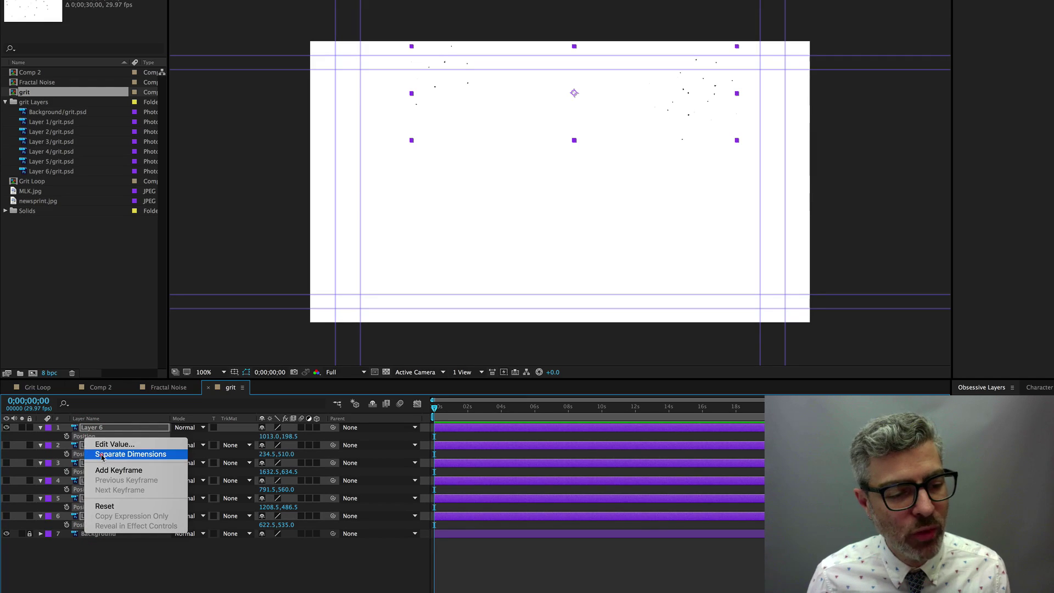
left_click(102, 455)
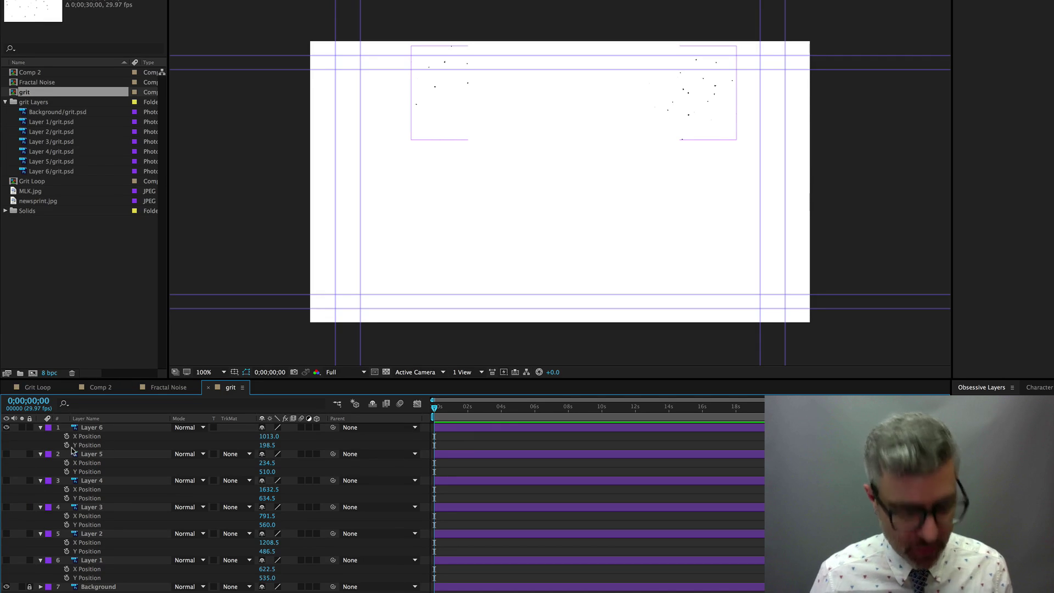
Add the expression posterizeTime ( 8 ); wiggle ( 15 , 850 ) to Layer 6's Y Position
left_click(65, 445, "alt")
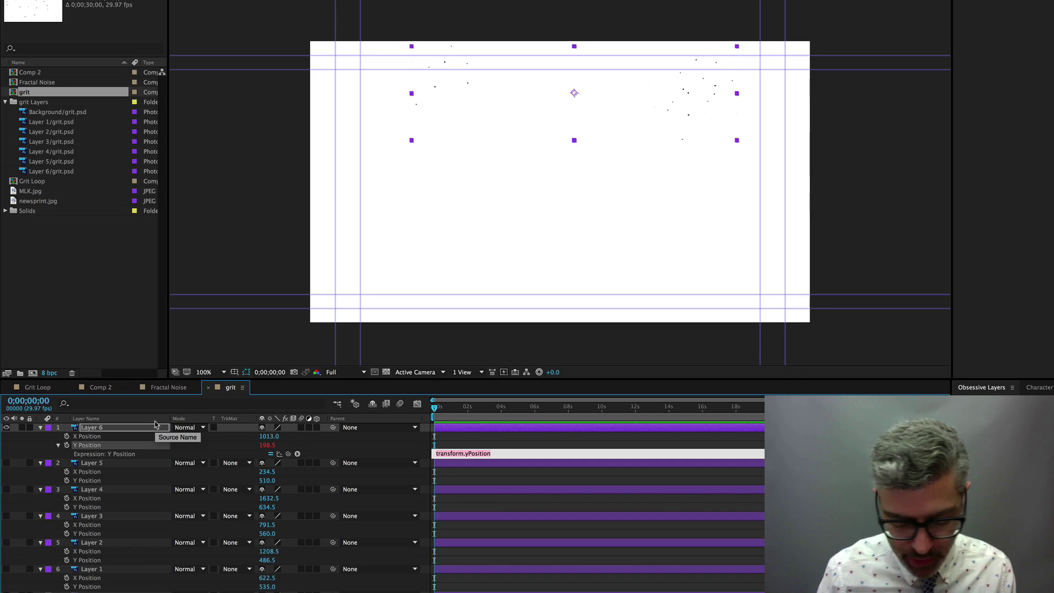
type("posterizeTime")
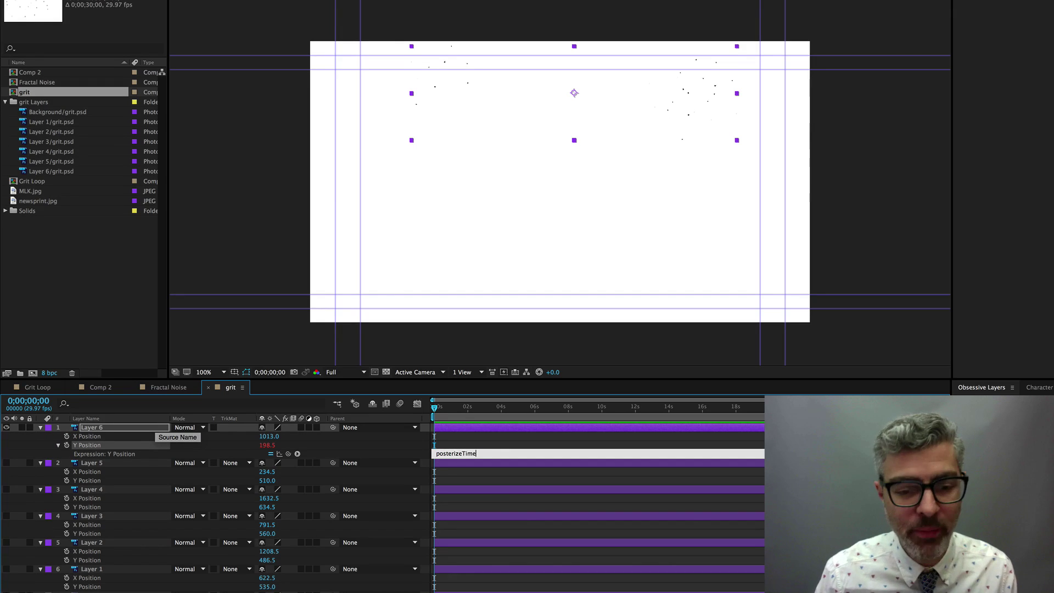
type(" ( 8 )")
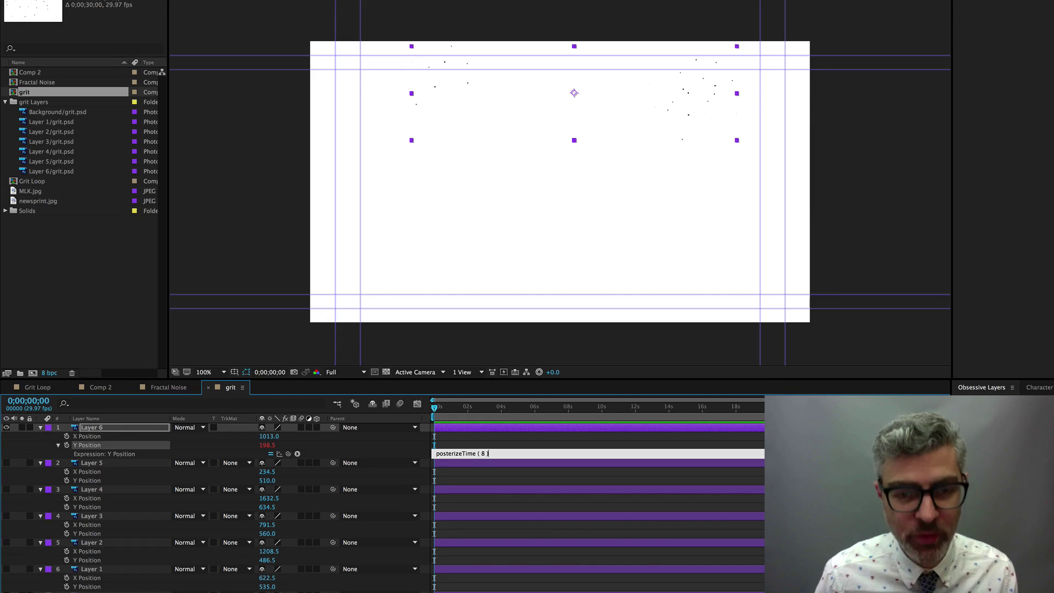
type(";")
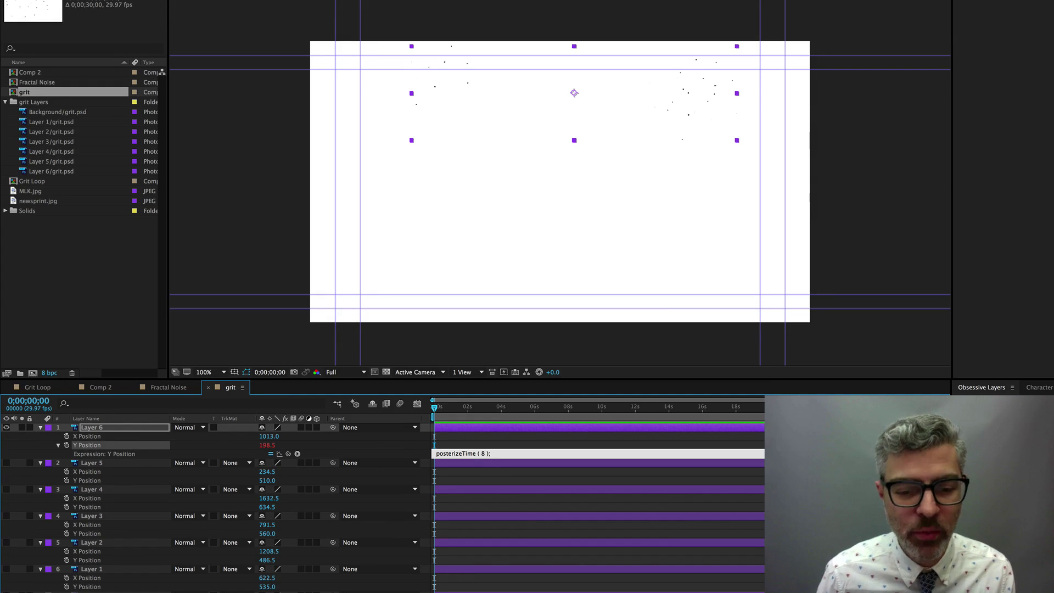
key("Return")
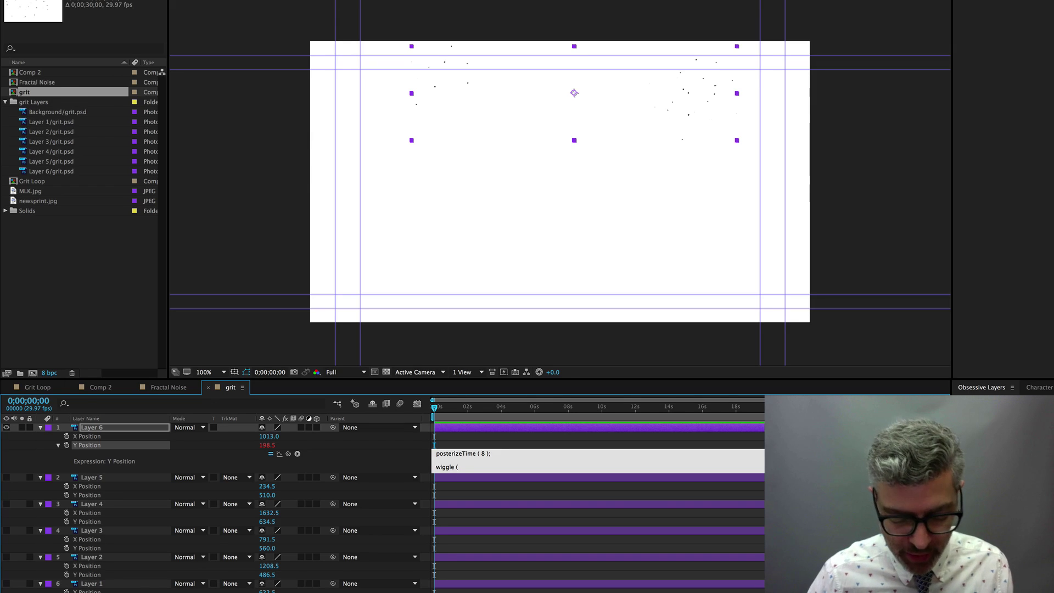
type("15 ,")
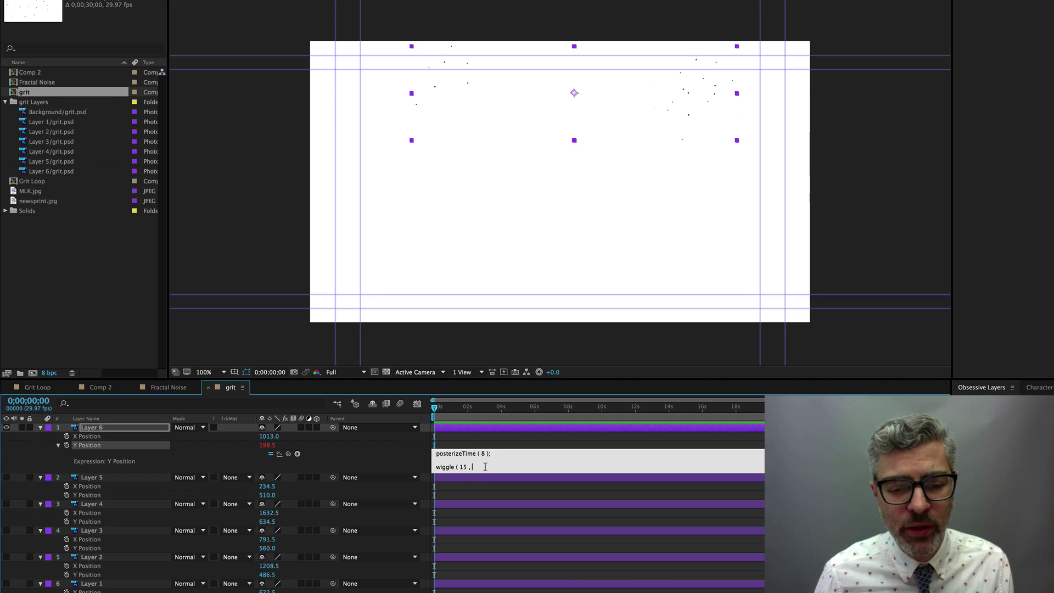
left_click(485, 466)
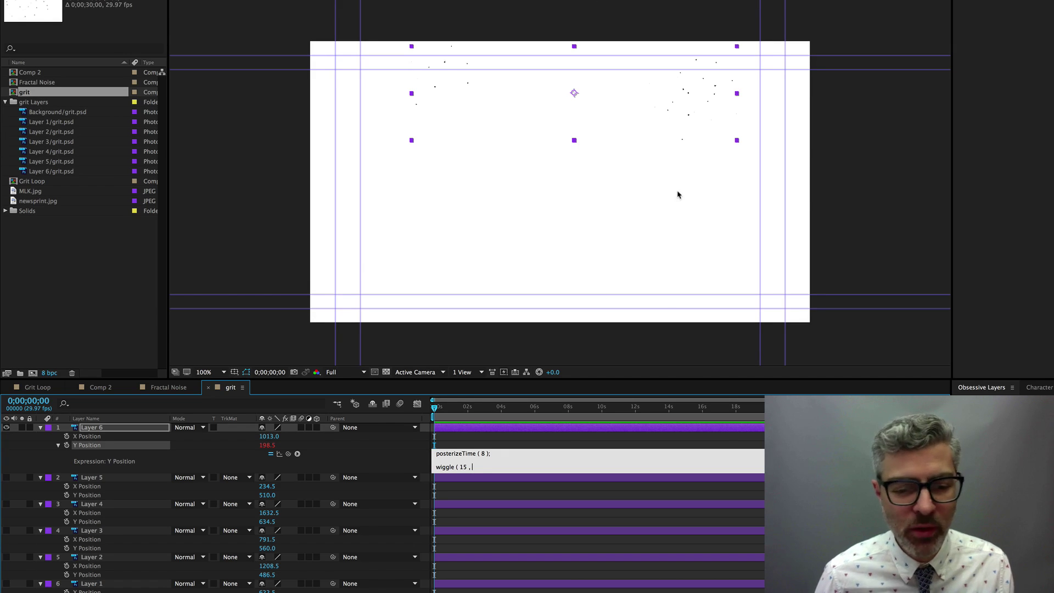
type("850")
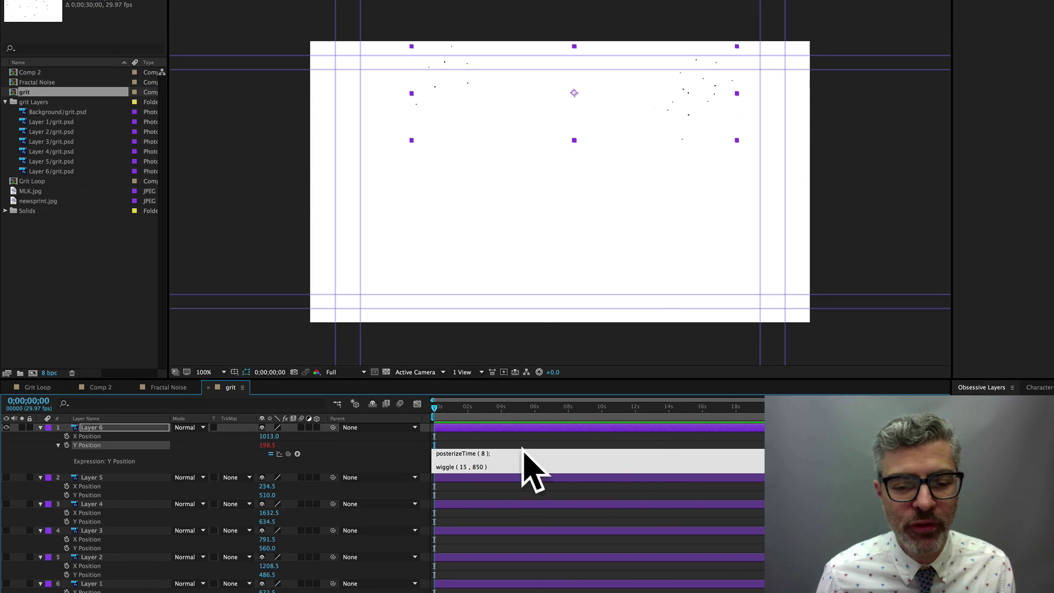
key("KP_Enter")
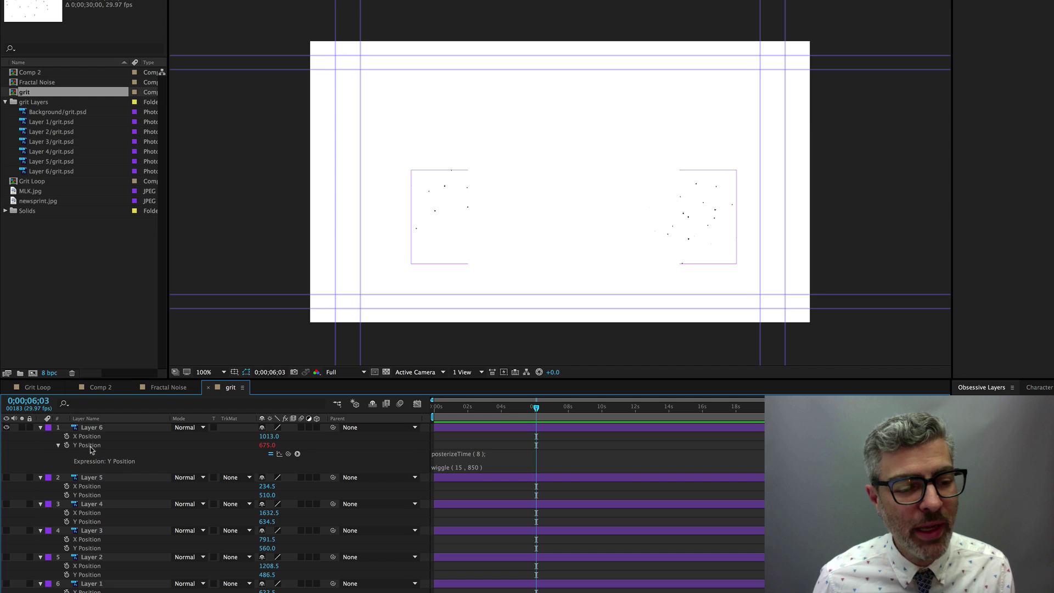
Show Layers 1 through 5 and paste Layer 6's Y Position expression onto all of them
right_click(91, 446)
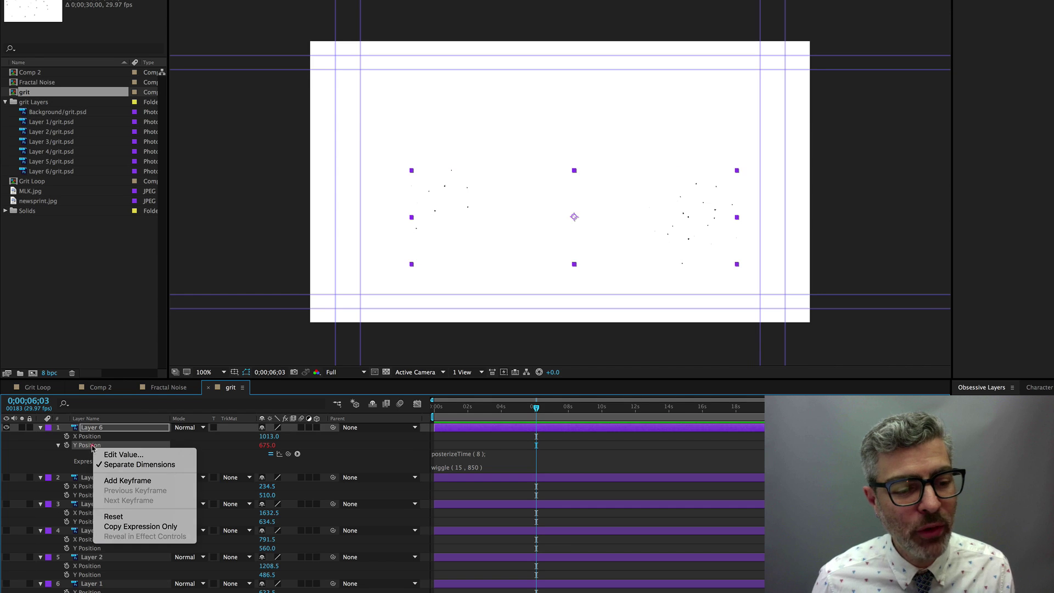
left_click(156, 527)
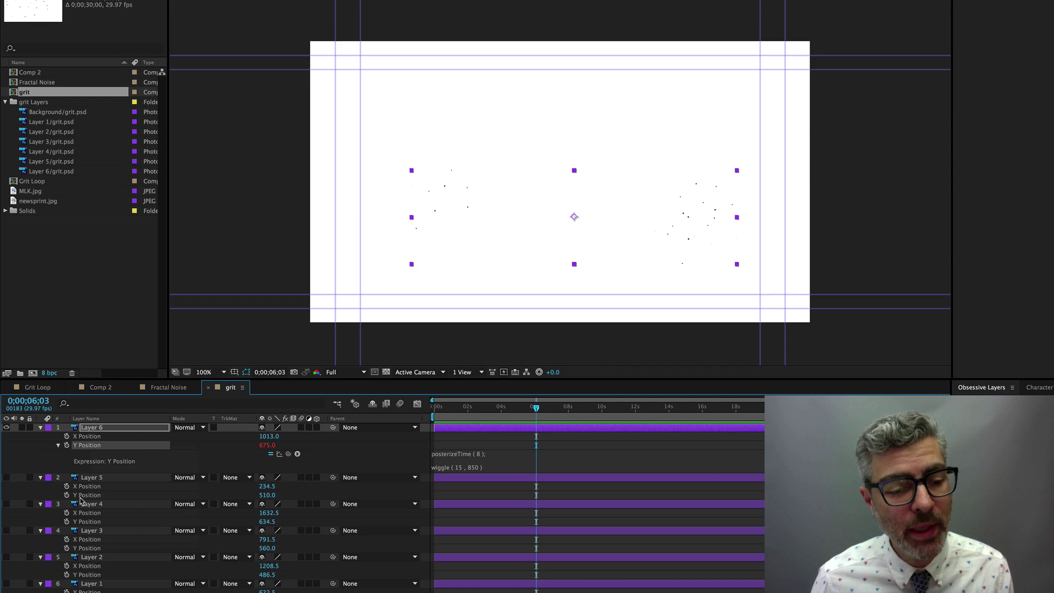
left_click(91, 478)
left_click_drag(6, 477, 7, 584)
left_click(85, 584, "shift")
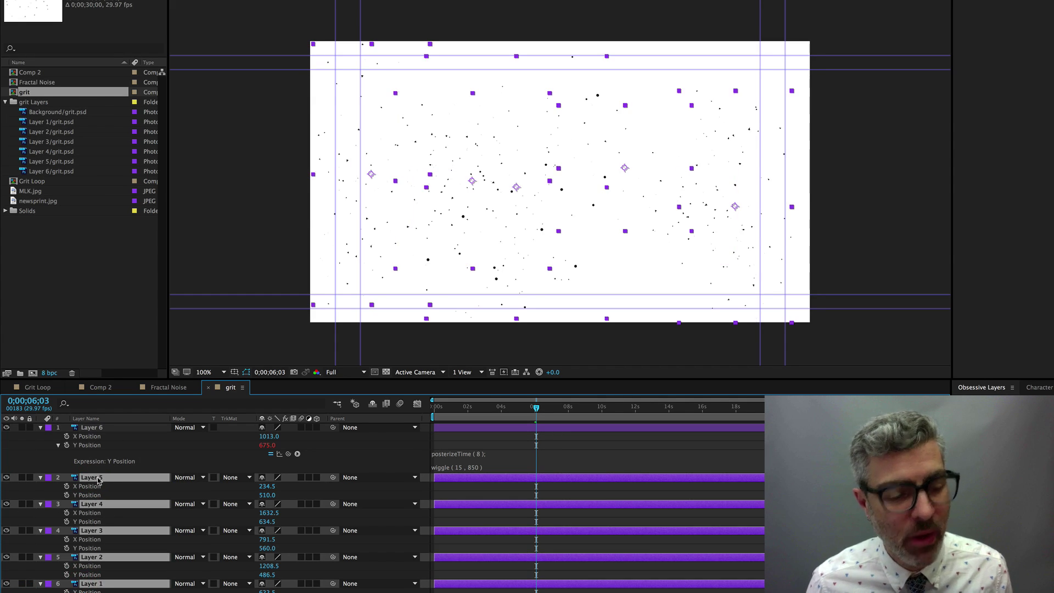
key("ctrl+v")
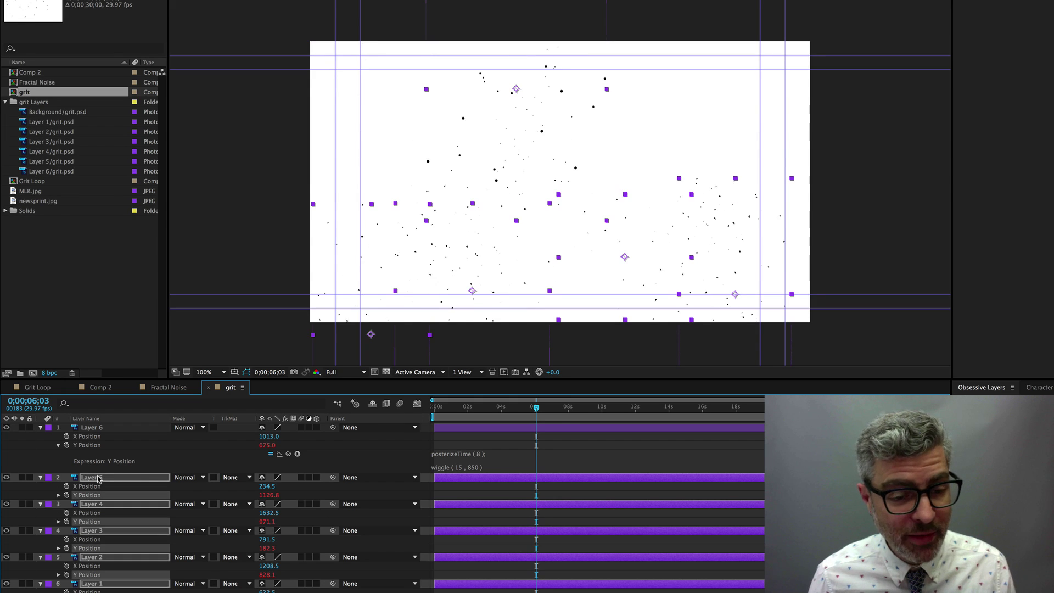
left_click(224, 467)
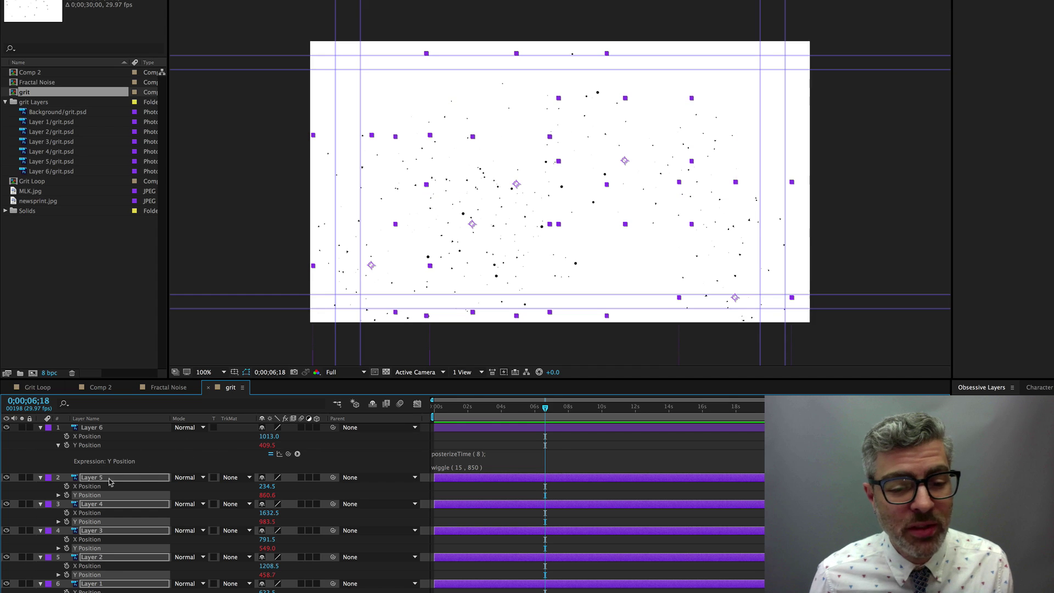
Paste the posterizeTime and wiggle expression onto Layer 6's X Position and set its wiggle amount to 1500
left_click(85, 438)
right_click(88, 436)
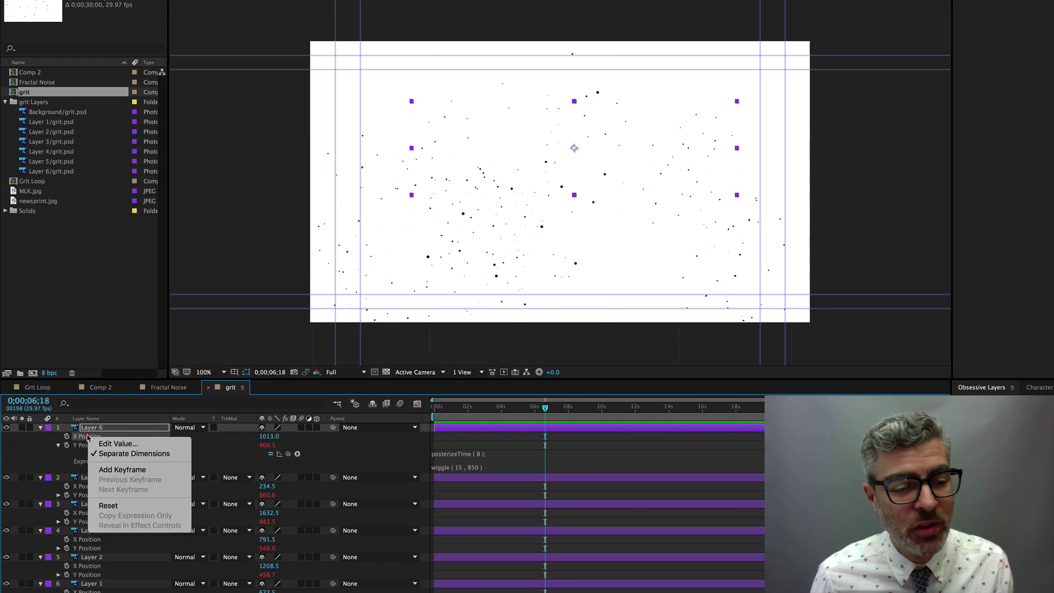
key("Escape")
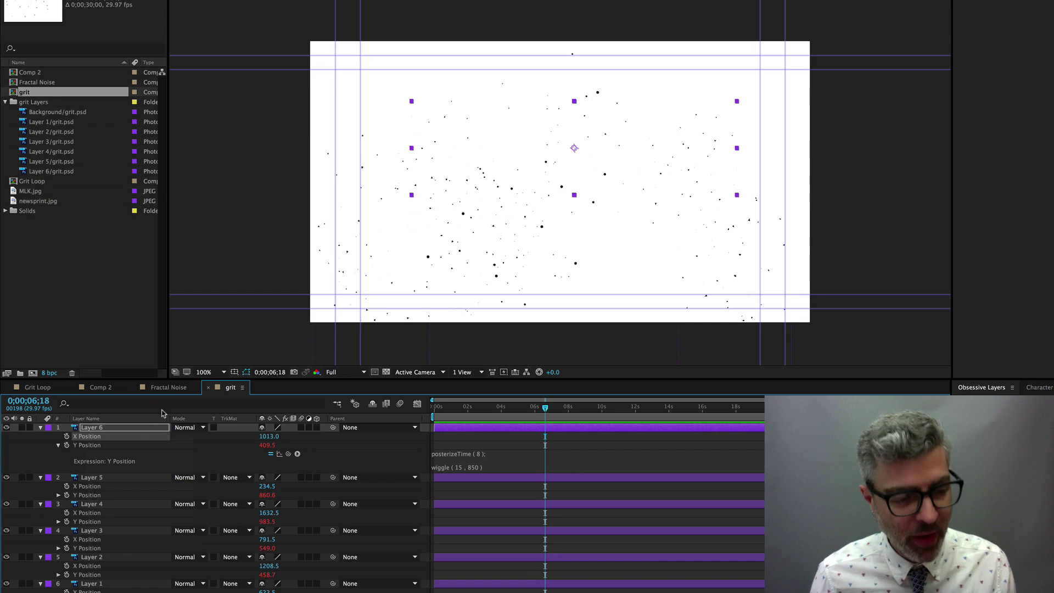
key("ctrl+v")
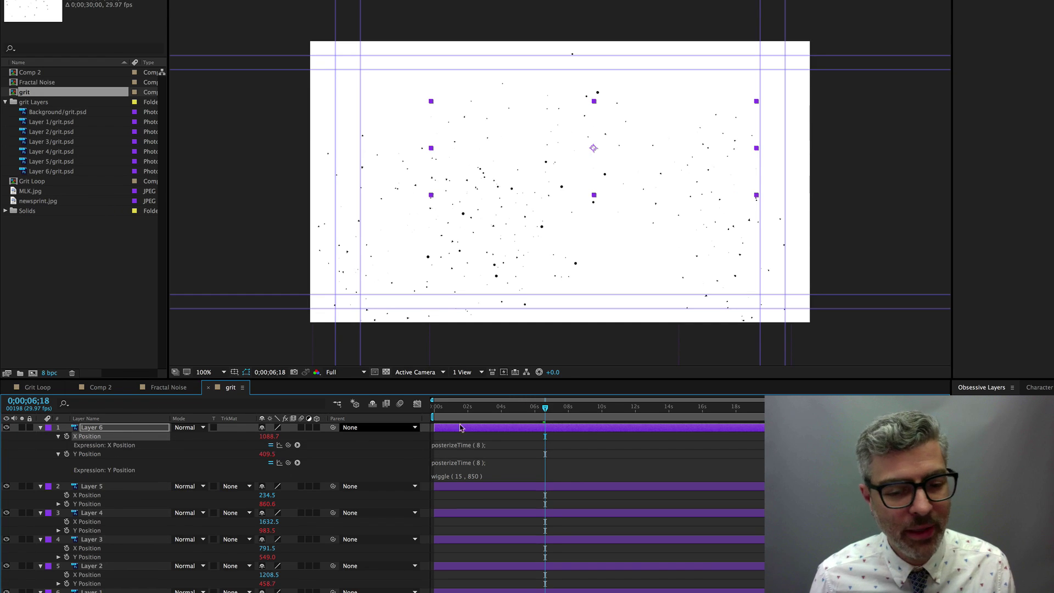
left_click(481, 463)
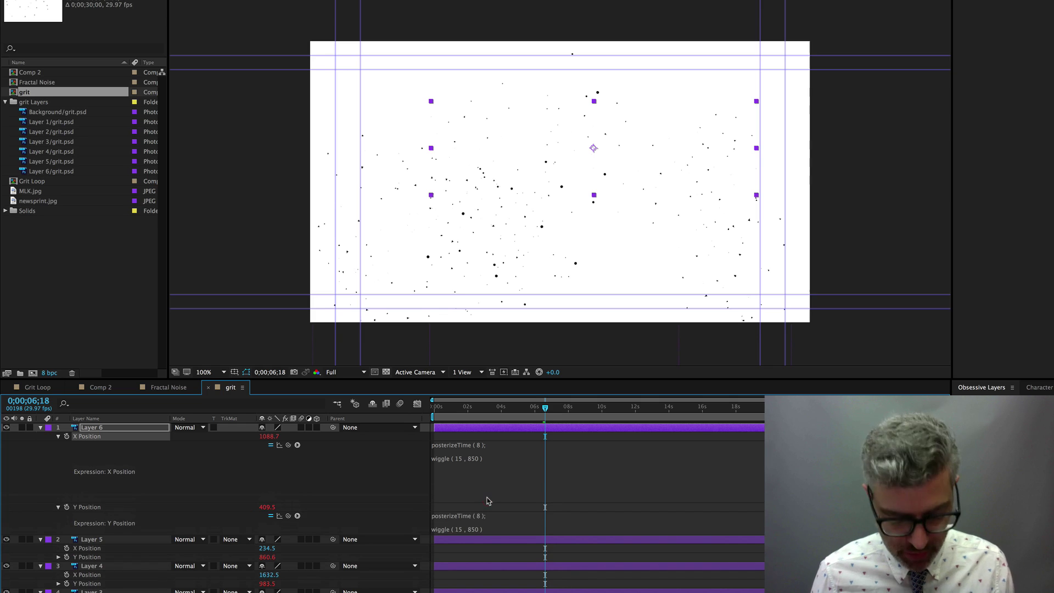
left_click(474, 458)
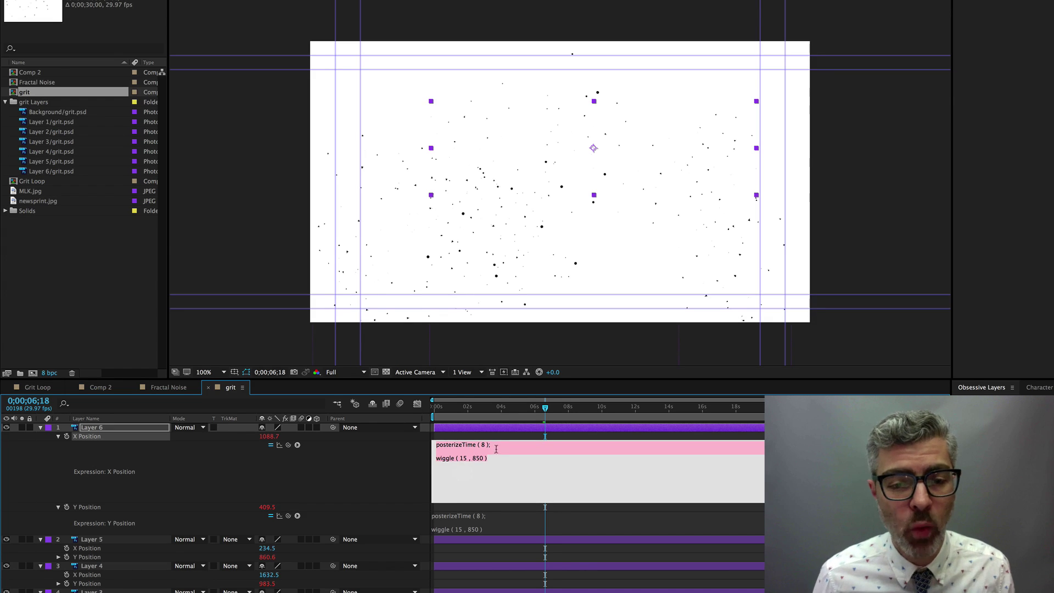
left_click(473, 459)
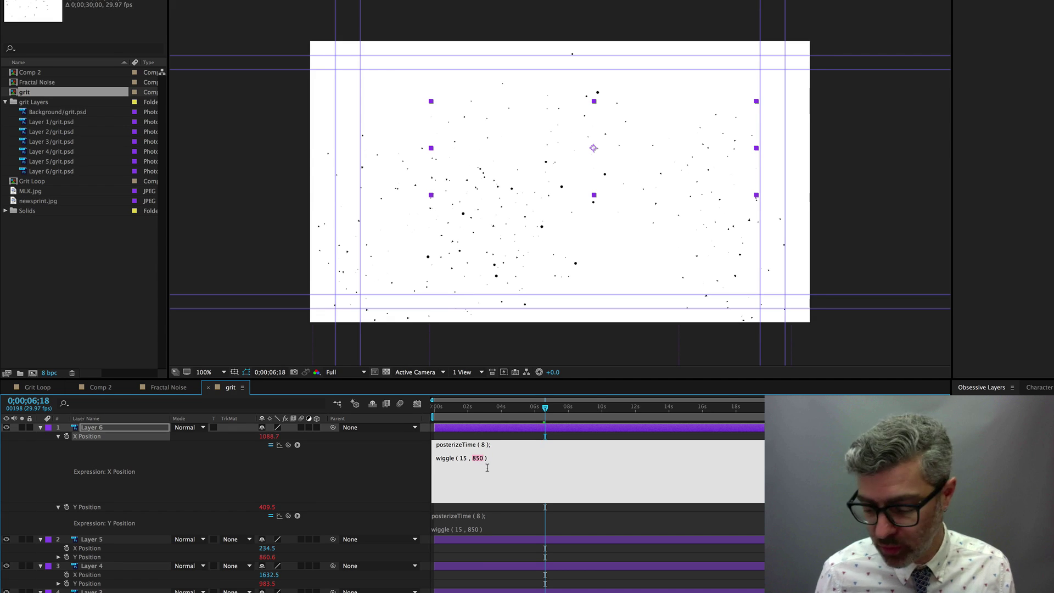
type("150")
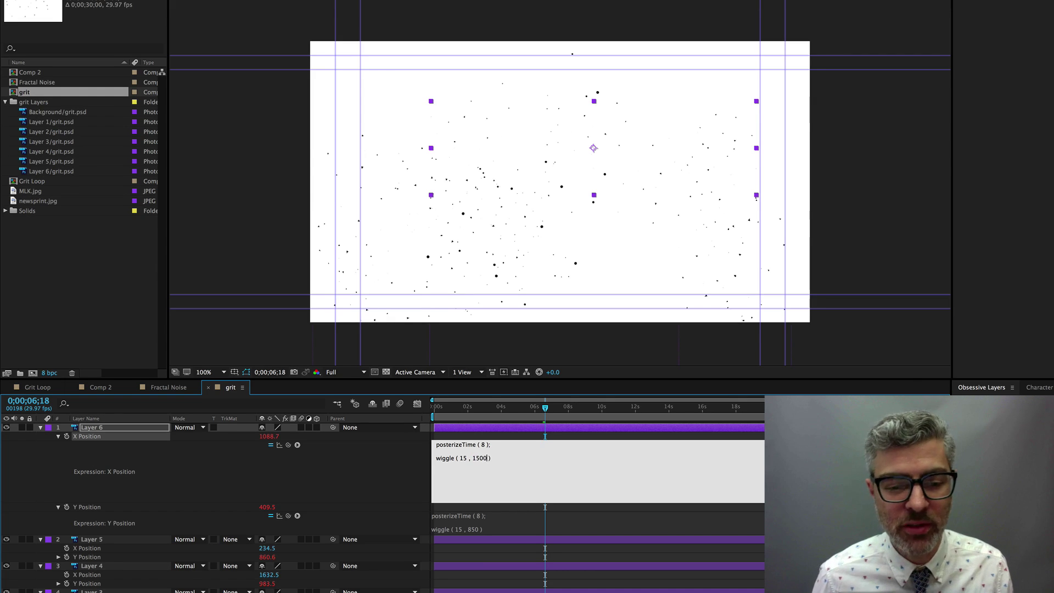
key("KP_Enter")
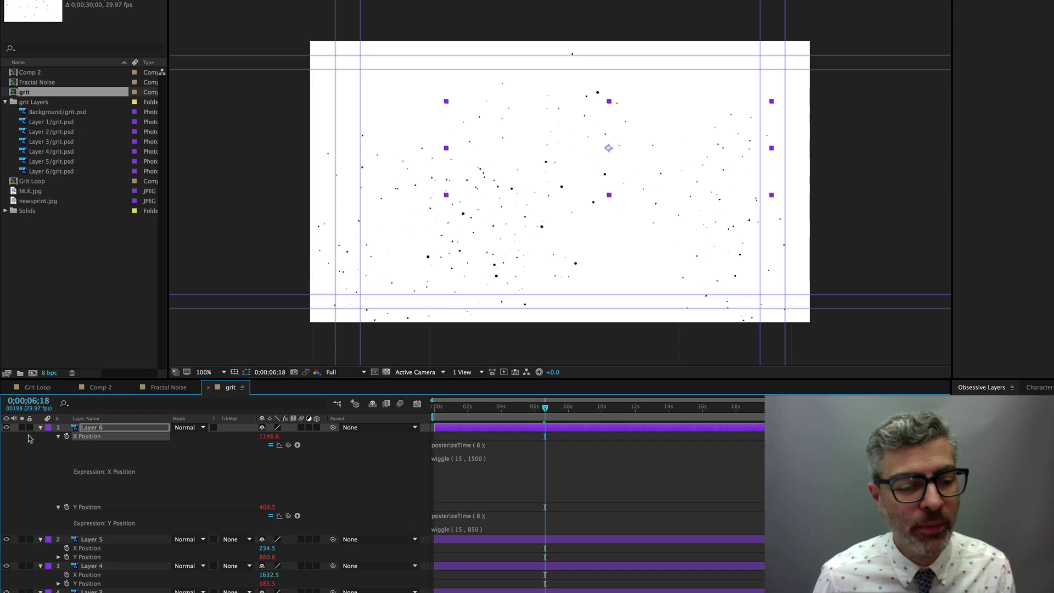
Copy only the expression from Layer 6's X Position and paste it onto Layers 1 through 5
right_click(88, 438)
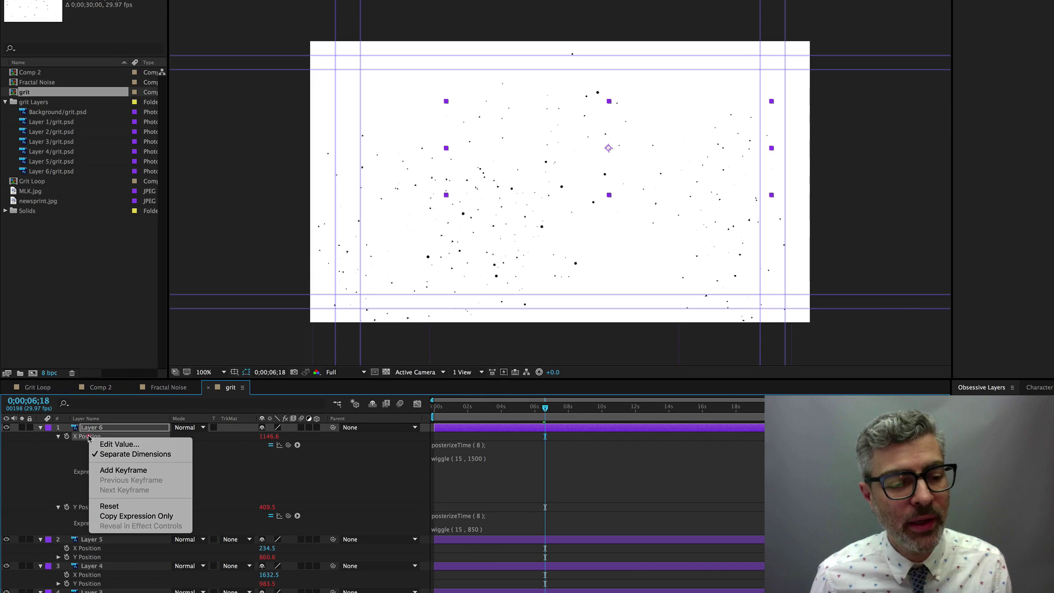
left_click(136, 516)
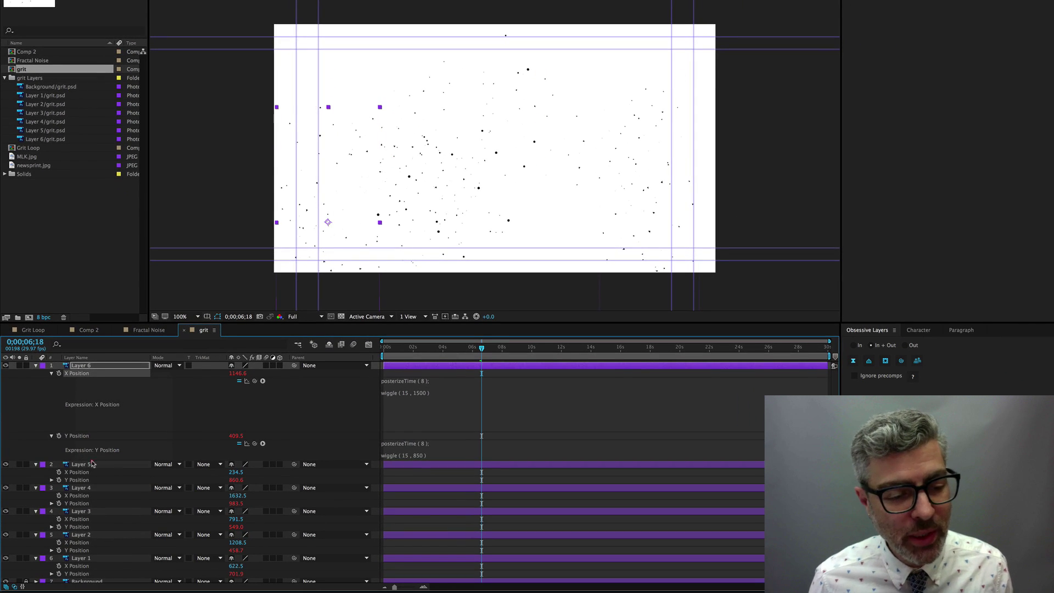
left_click(92, 464)
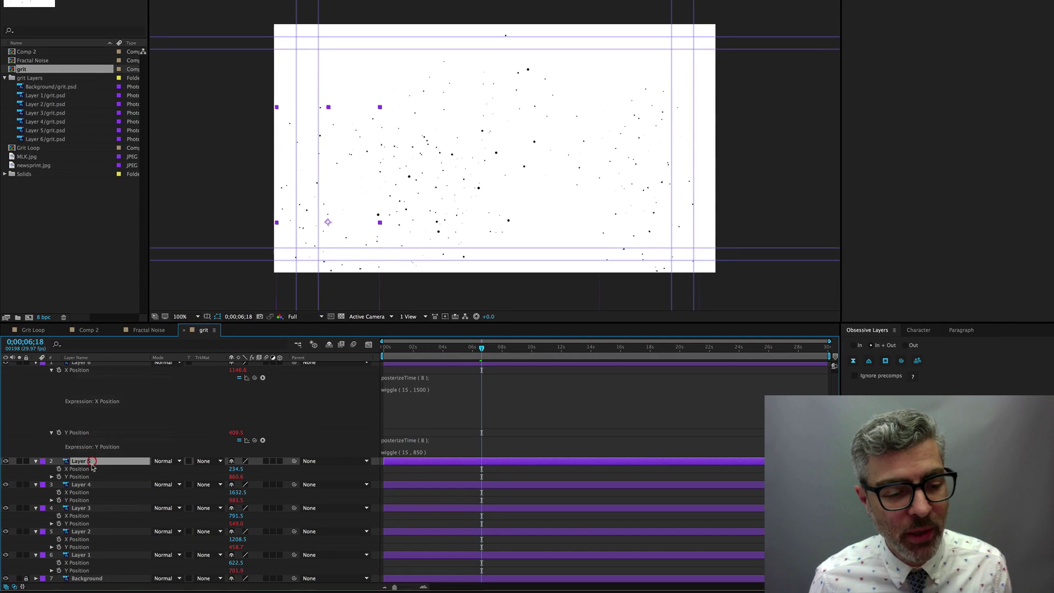
left_click(91, 556, "shift")
key("super+v")
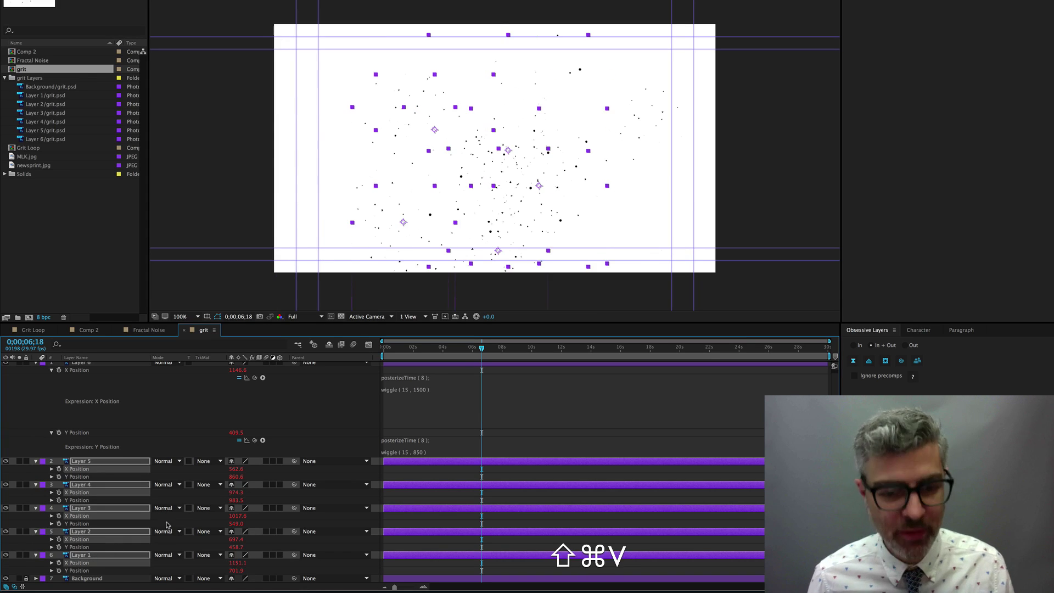
Play a preview of the grit composition to check the randomly jumping specks, then stop playback
key("super+0")
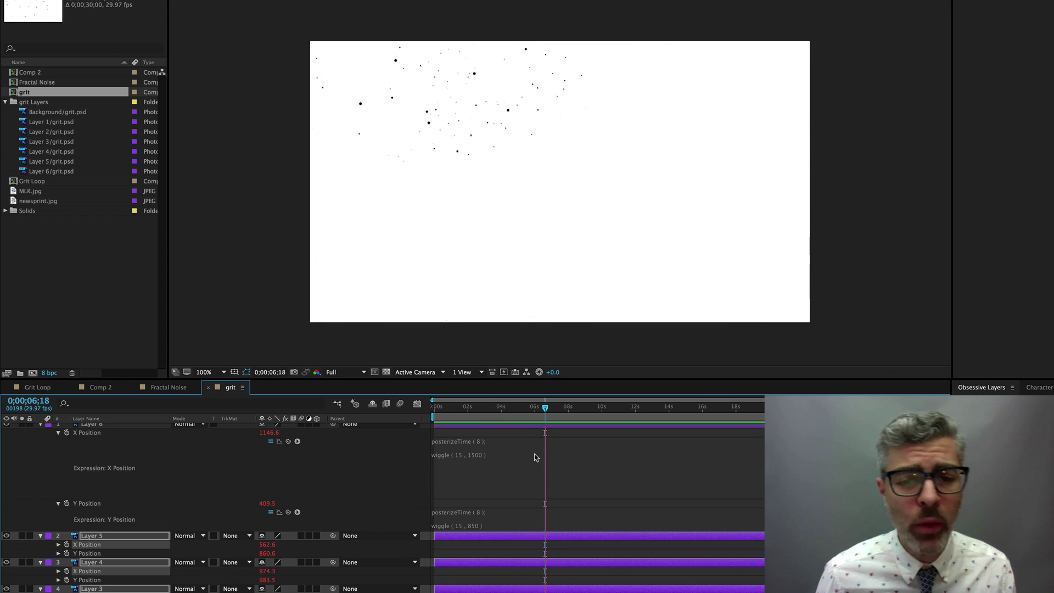
key("space")
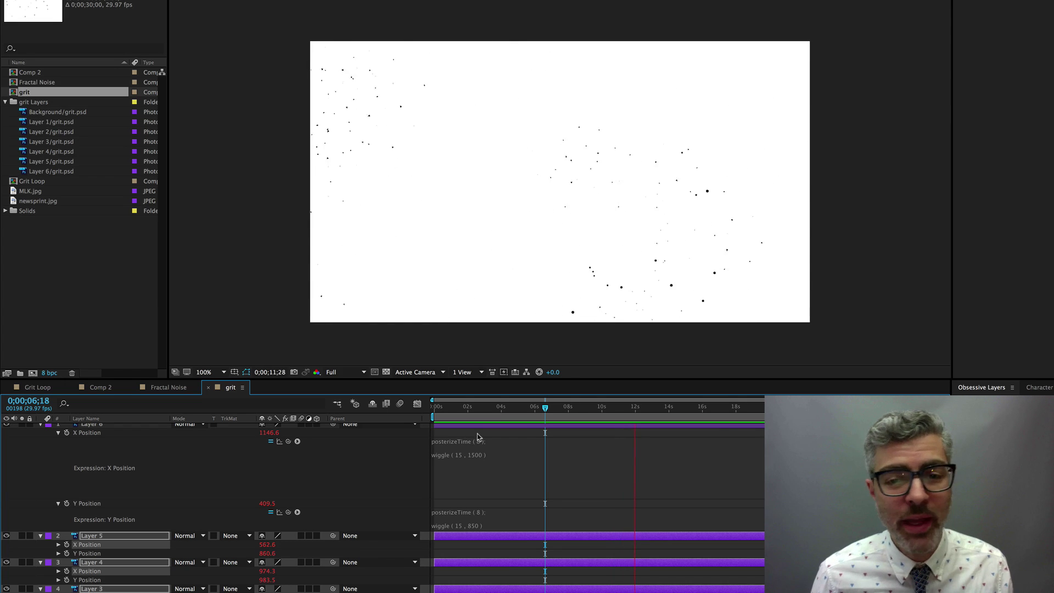
key("space")
In Comp 2, hide the Fractal Noise layer and add the grit composition above it with the Multiply blending mode
left_click(108, 391)
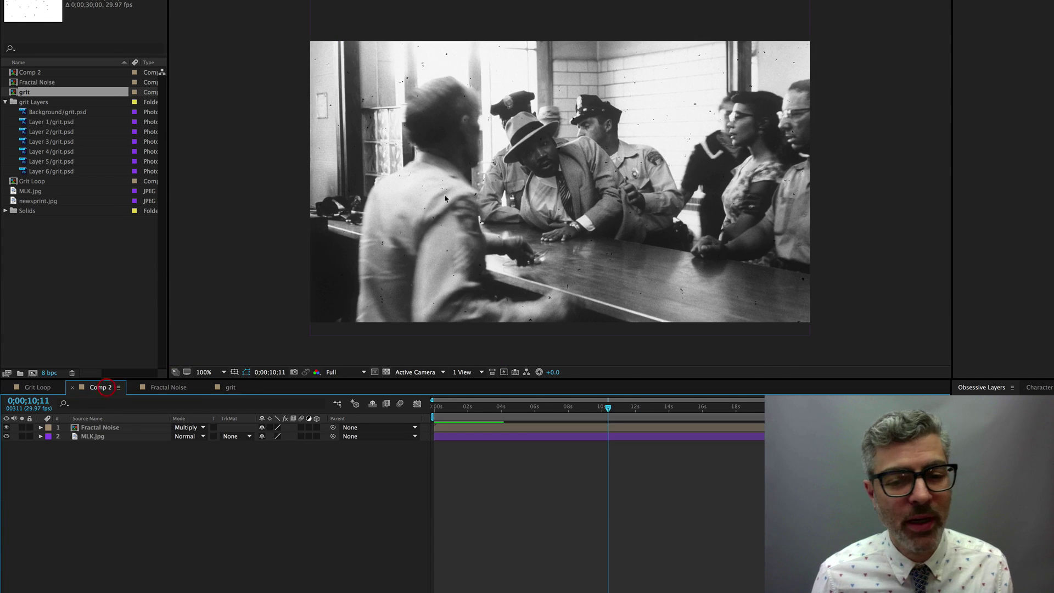
left_click(6, 427)
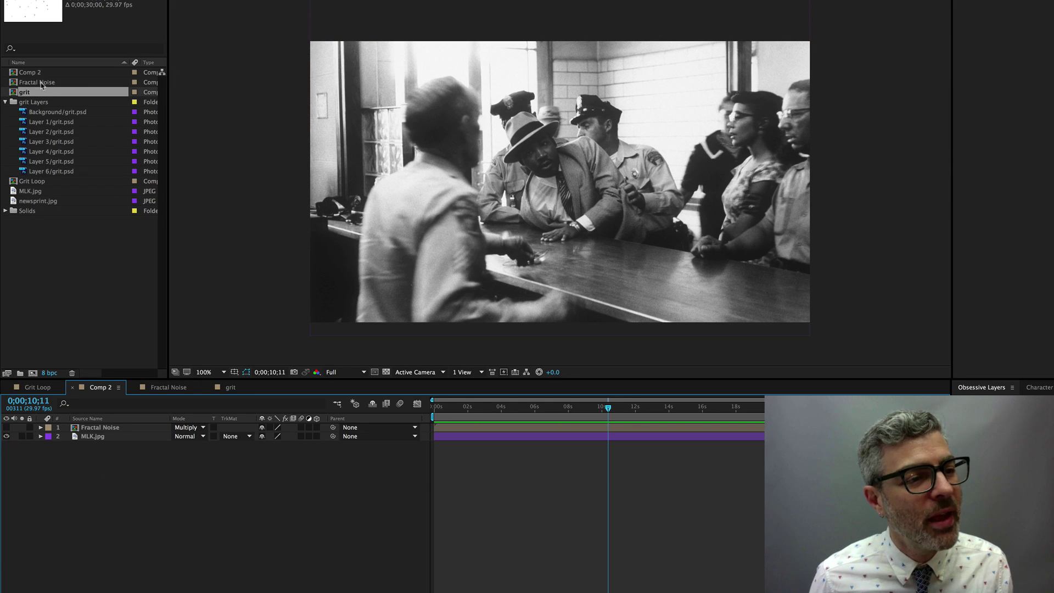
left_click(13, 93, "super")
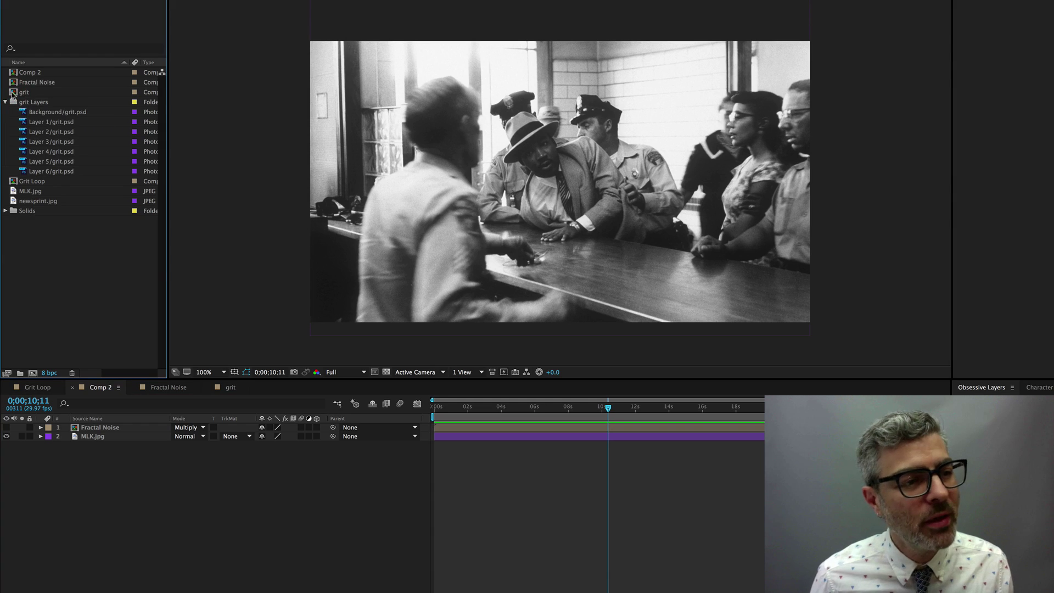
left_click(13, 94)
key("super+slash")
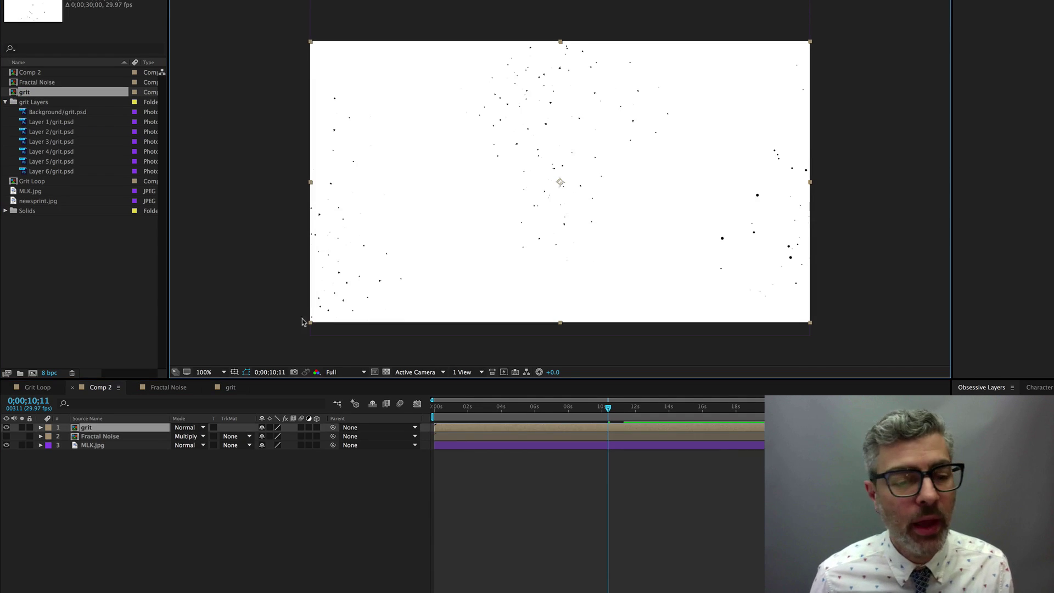
left_click(182, 427)
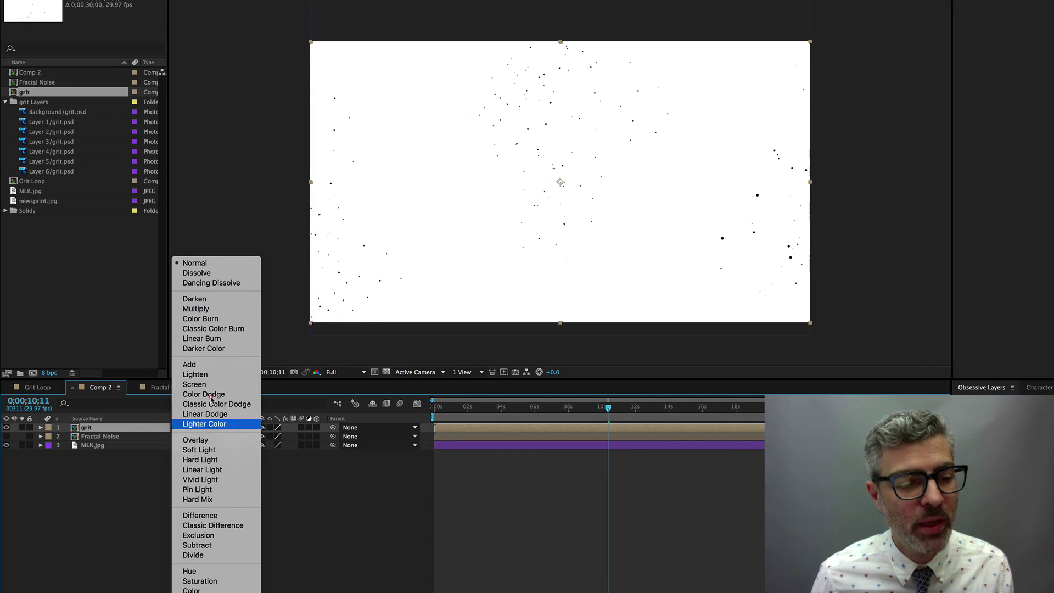
left_click(211, 309)
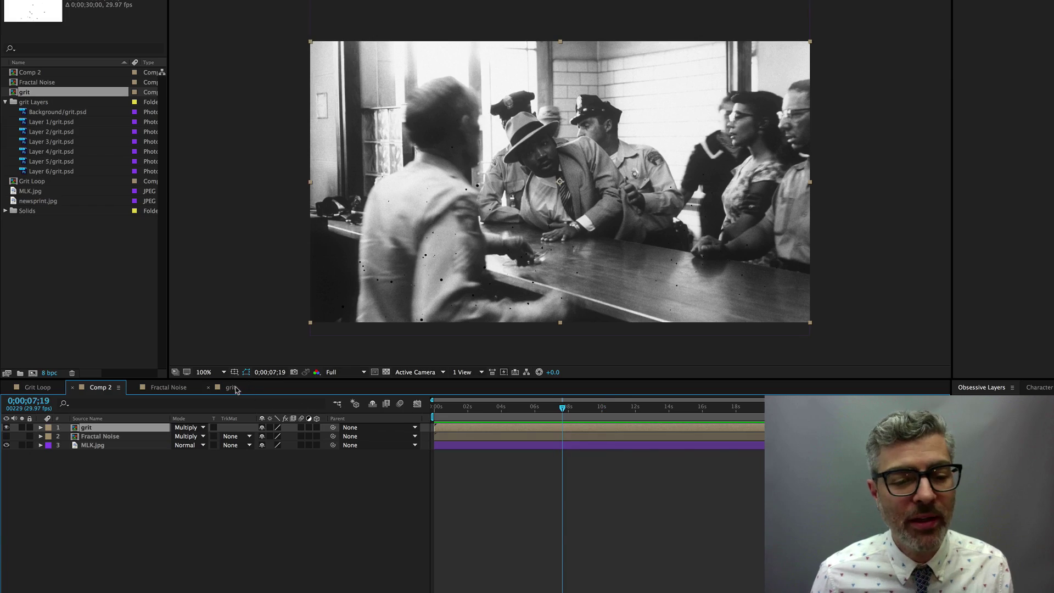
In the grit composition, collapse all the layers' properties and add an adjustment layer above them
left_click(230, 387)
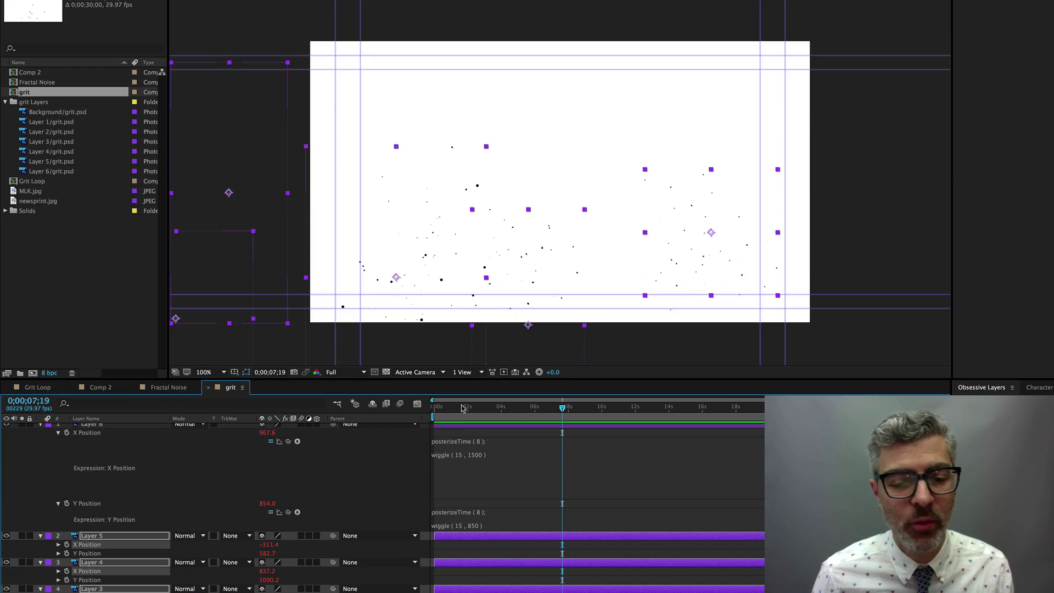
key("ctrl+a")
left_click(41, 426)
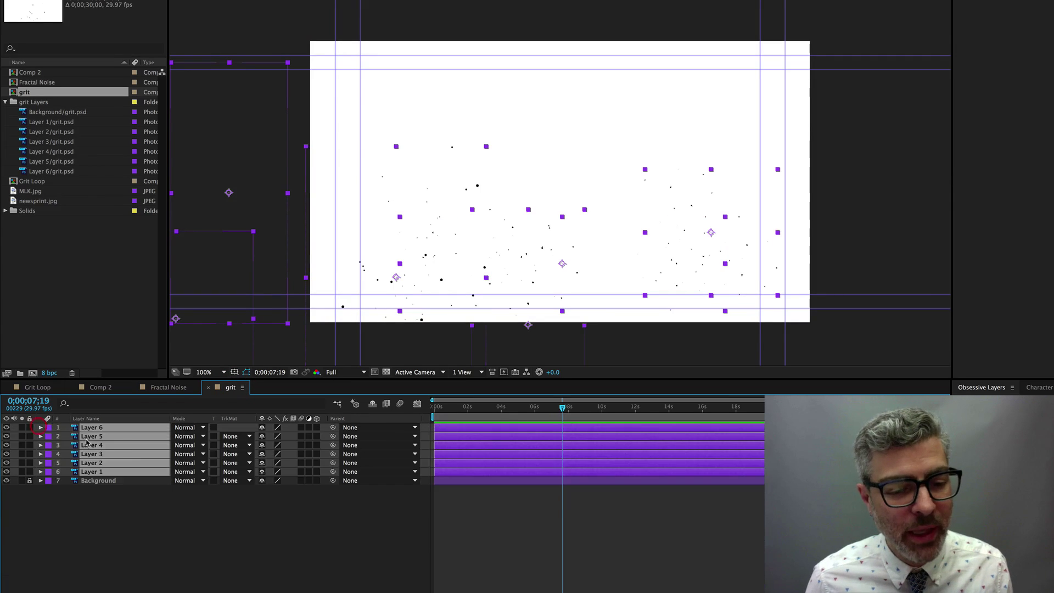
left_click(501, 585)
key("ctrl+alt+y")
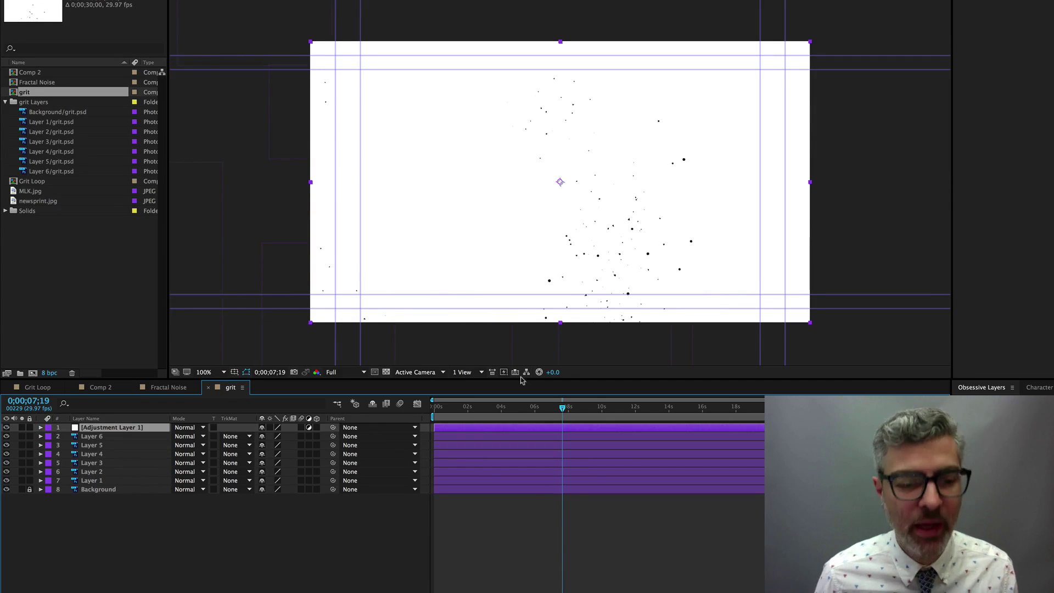
Apply the Levels color correction effect to the new adjustment layer in the grit composition
left_click(111, 5)
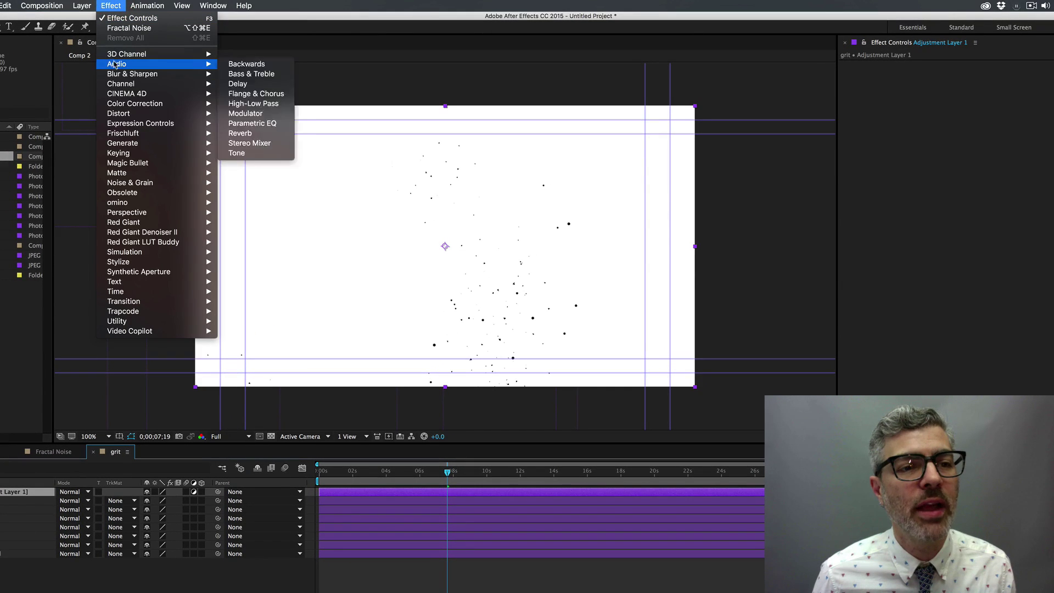
mouse_move(120, 137)
mouse_move(137, 104)
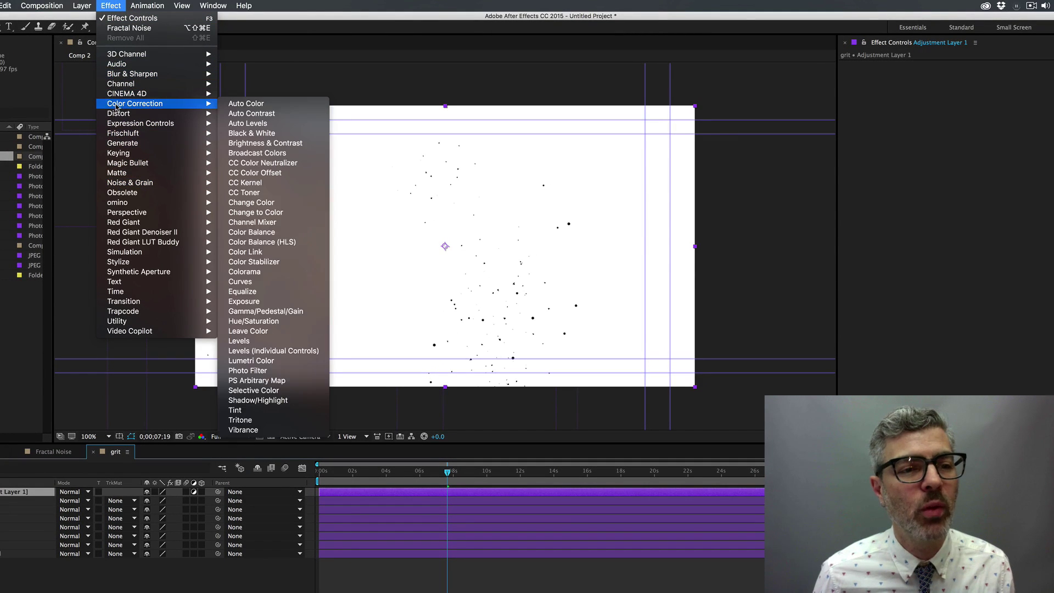
left_click(250, 340)
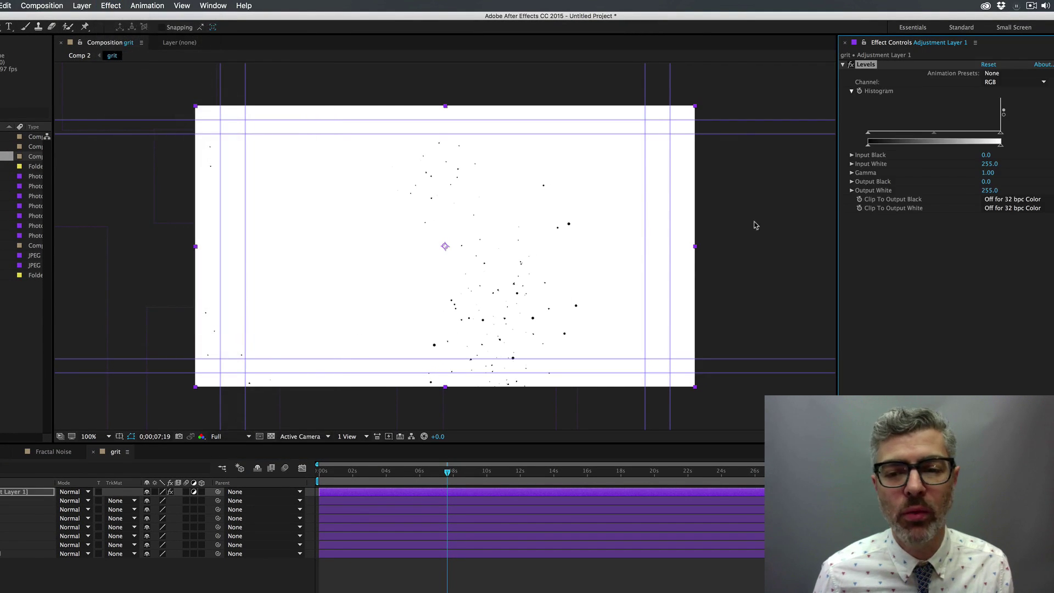
Soften the specks with Levels by setting Output Black to 136, Input Black to about 82 and Gamma to about 3.41
left_click_drag(993, 129, 884, 133)
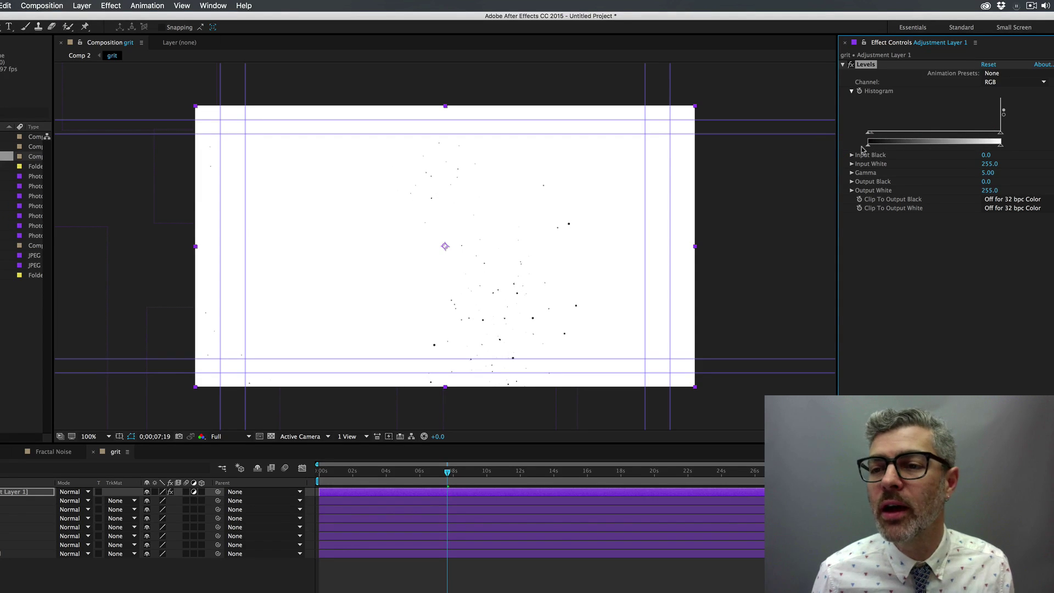
left_click_drag(870, 147, 940, 149)
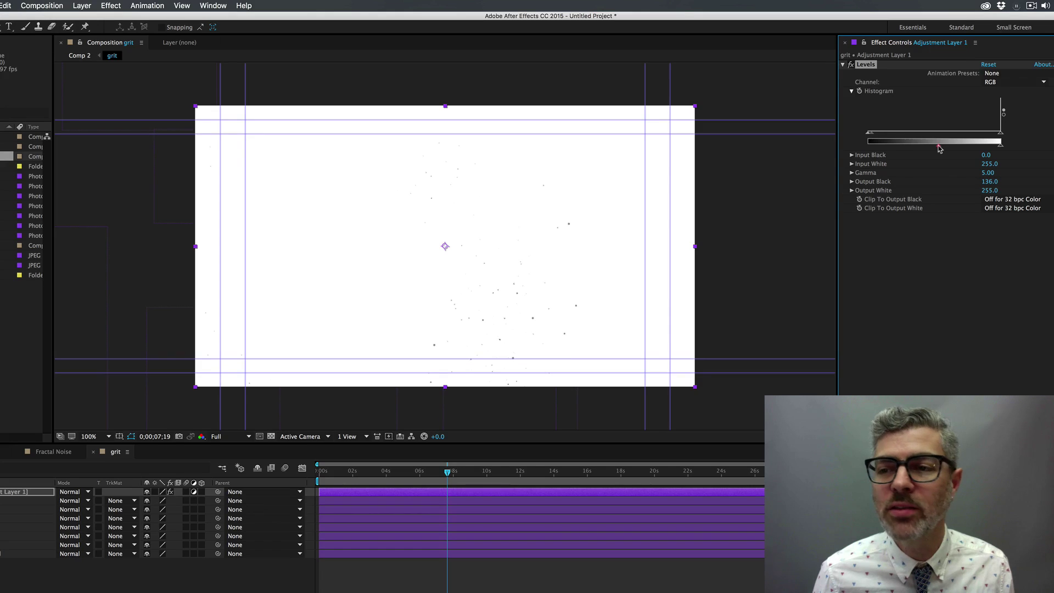
left_click_drag(873, 133, 880, 135)
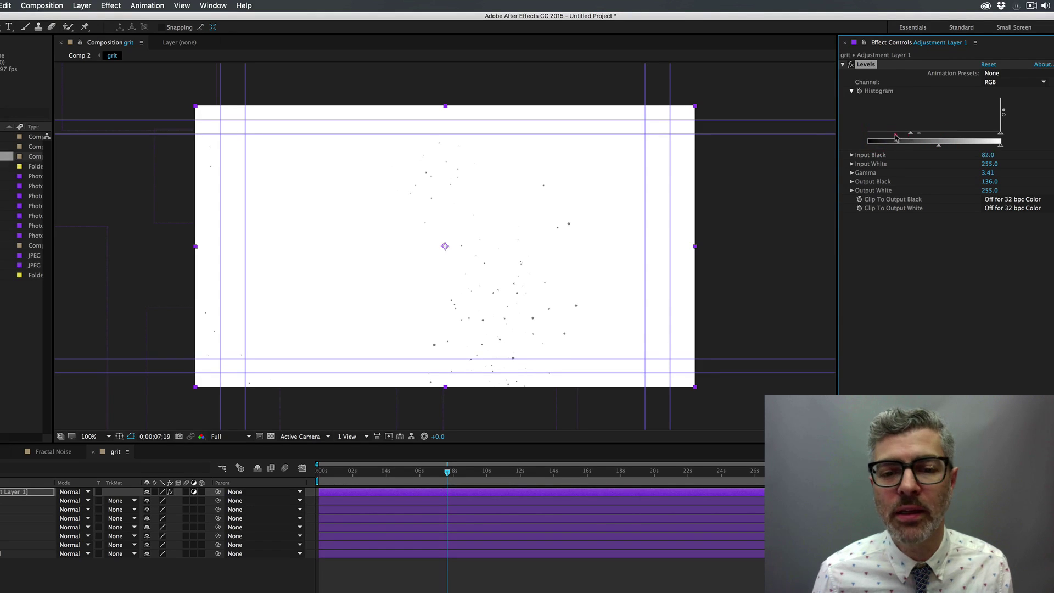